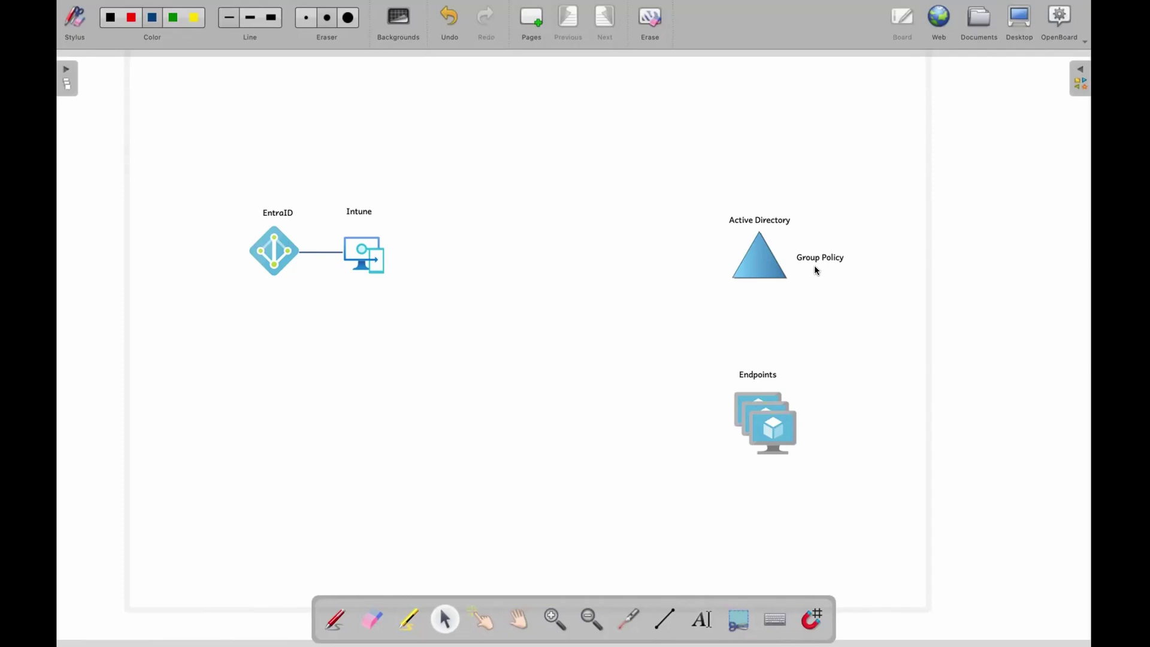
Add an "ADMX" text label to the diagram and place it beside the Group Policy label
click(699, 621)
click(535, 423)
text(s)
key(BackSpace)
text(ADMX)
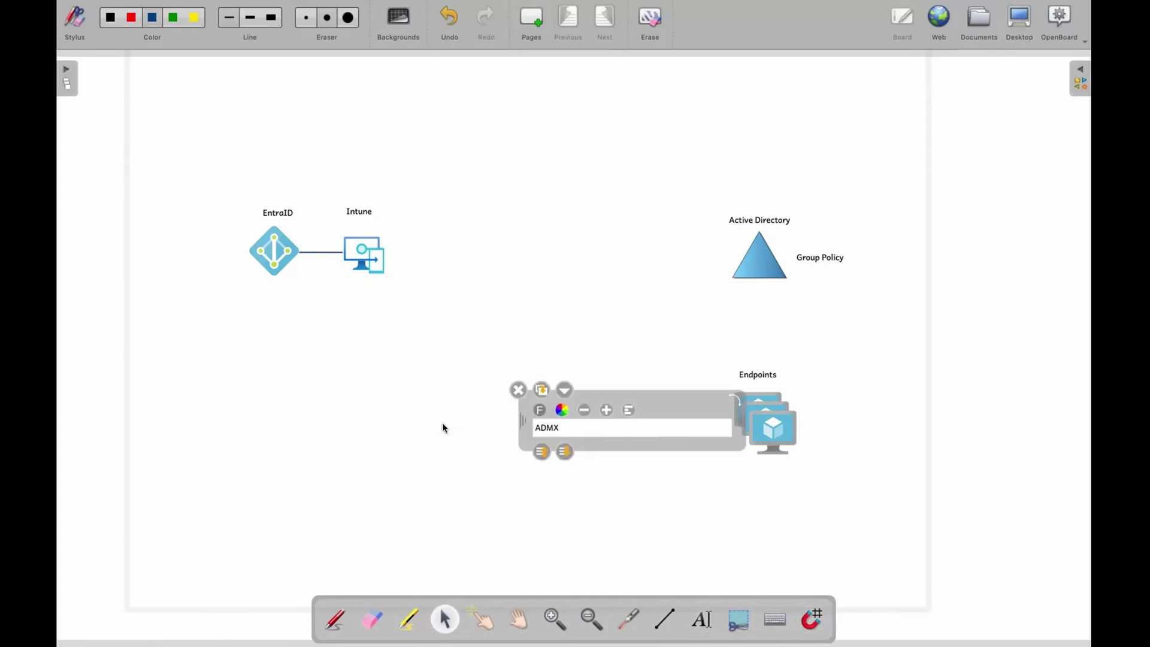
click(446, 428)
drag(550, 430, 893, 259)
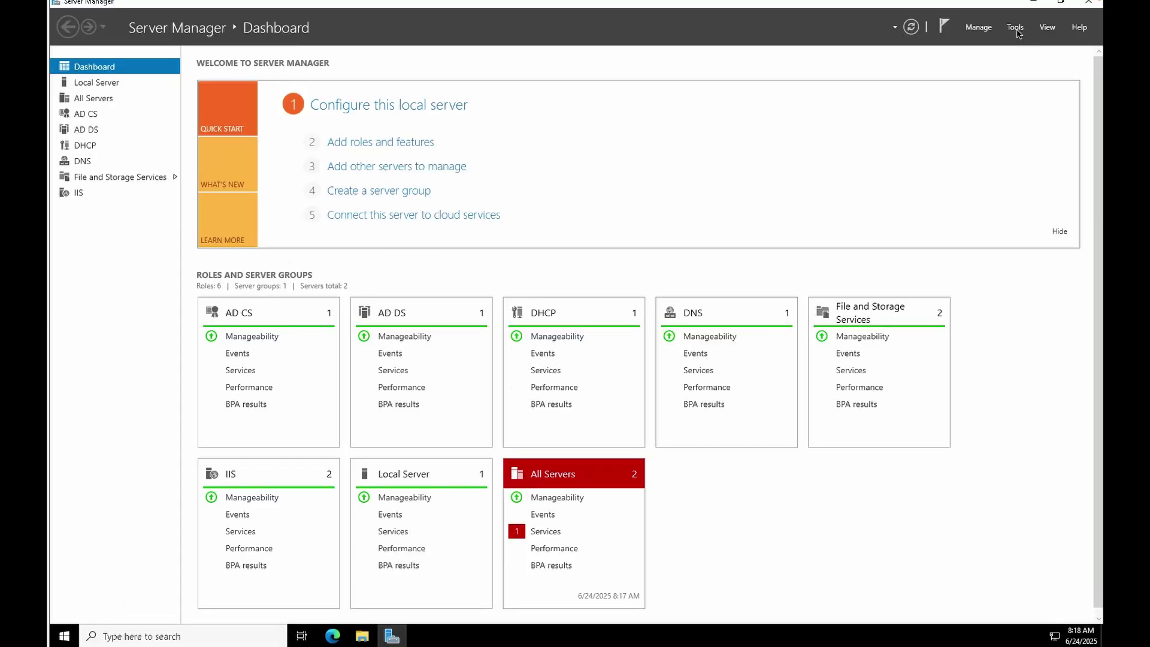
Open Group Policy Management from Server Manager and display the Group Policy Objects of the Contoso.com domain
click(1015, 28)
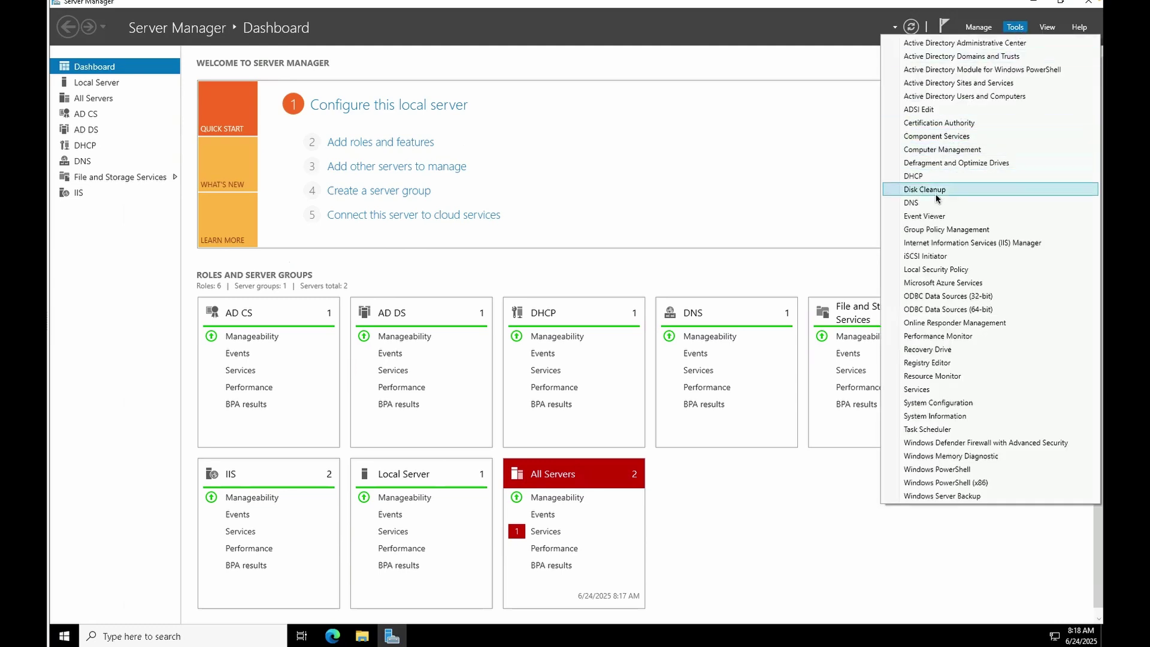
click(933, 233)
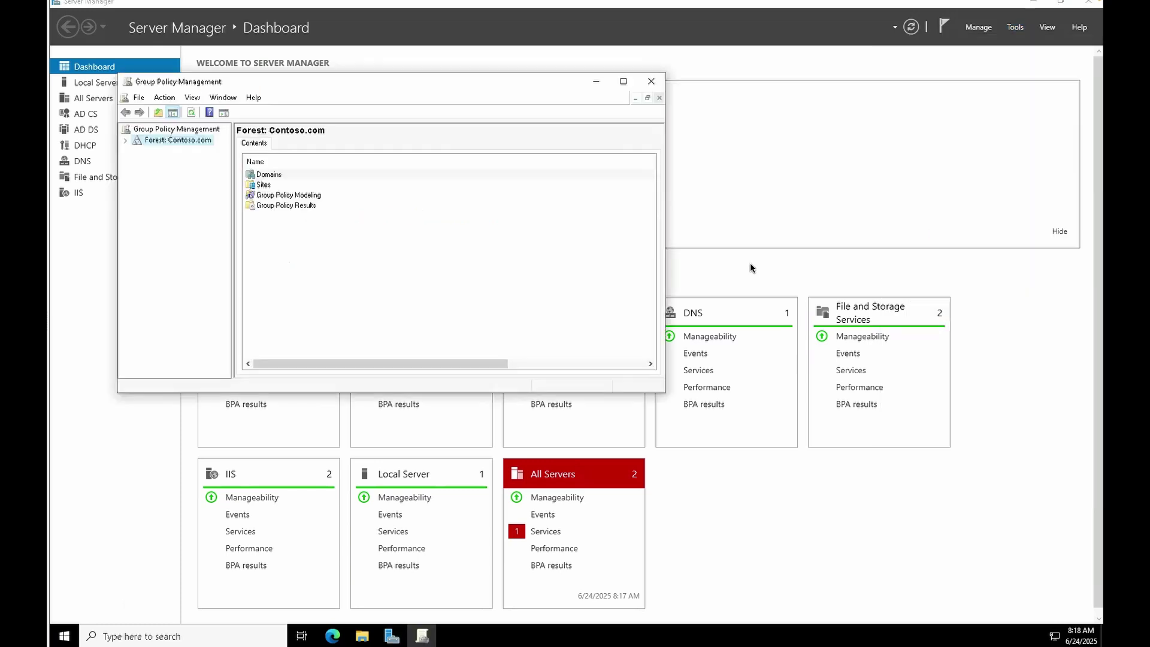
click(125, 141)
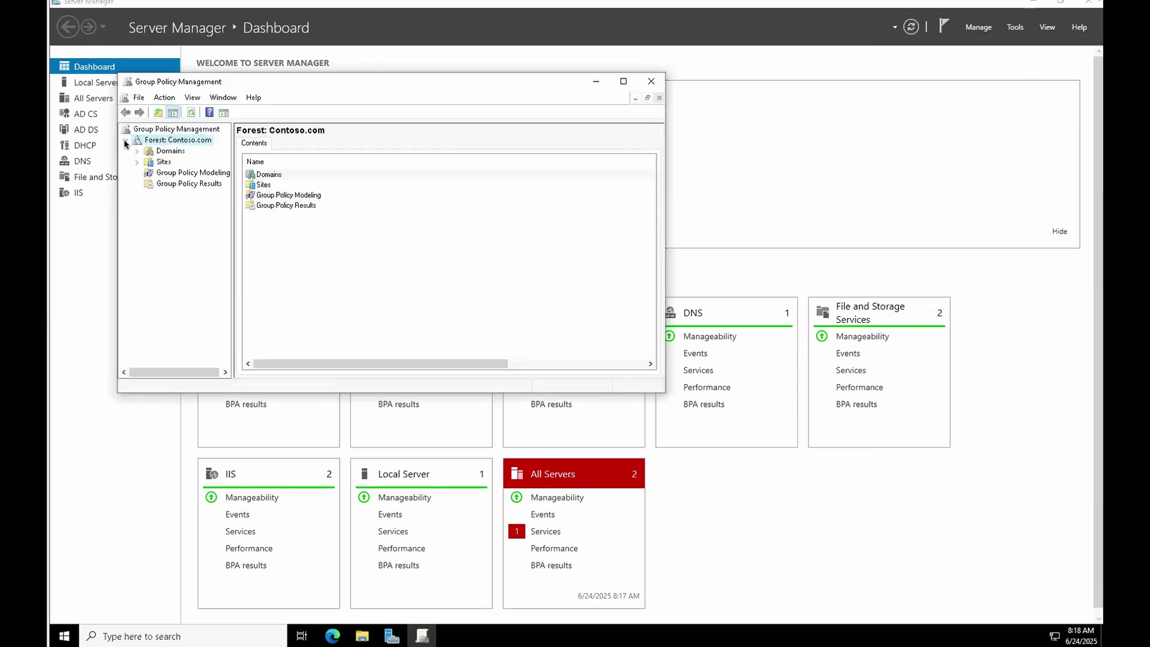
click(137, 152)
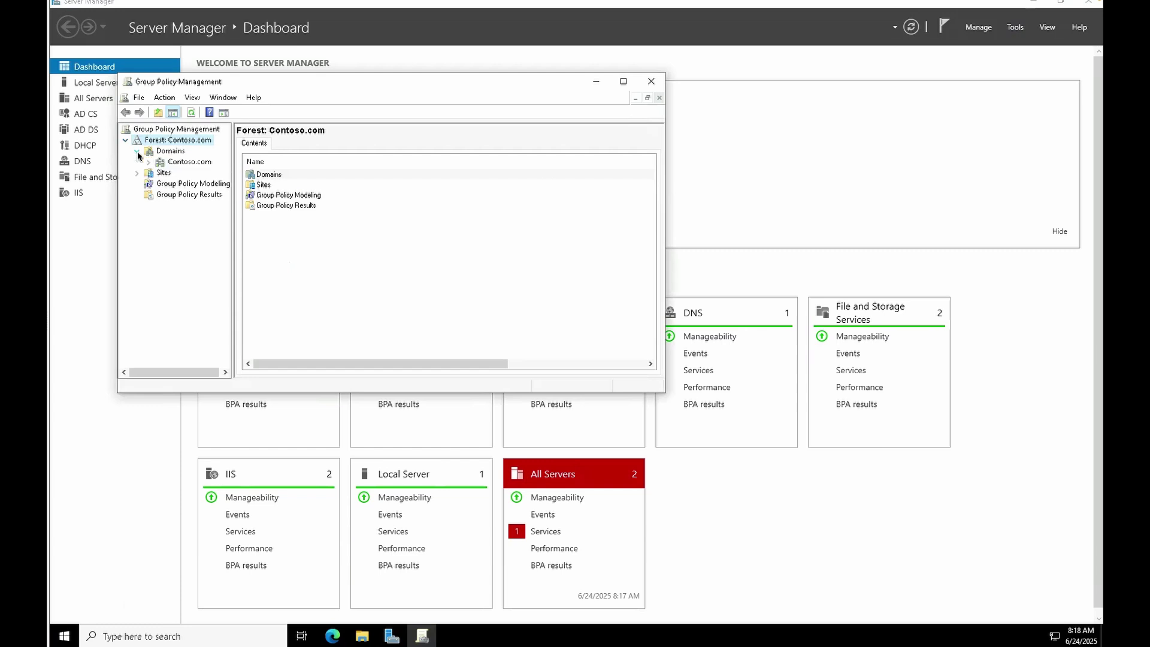
click(148, 162)
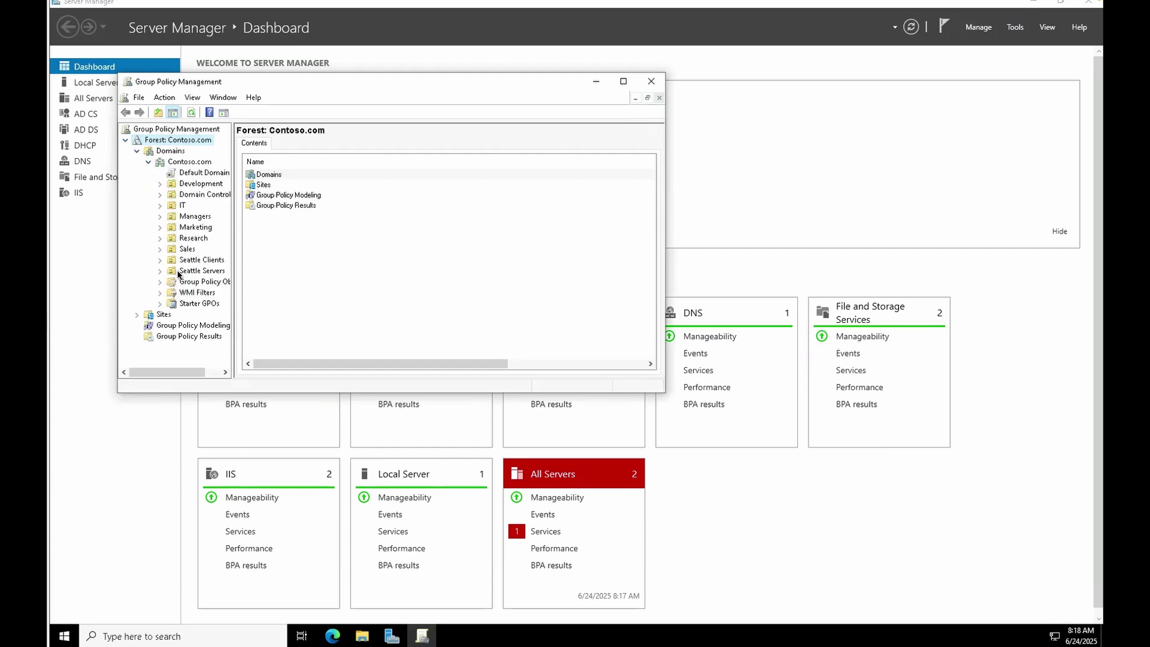
click(208, 283)
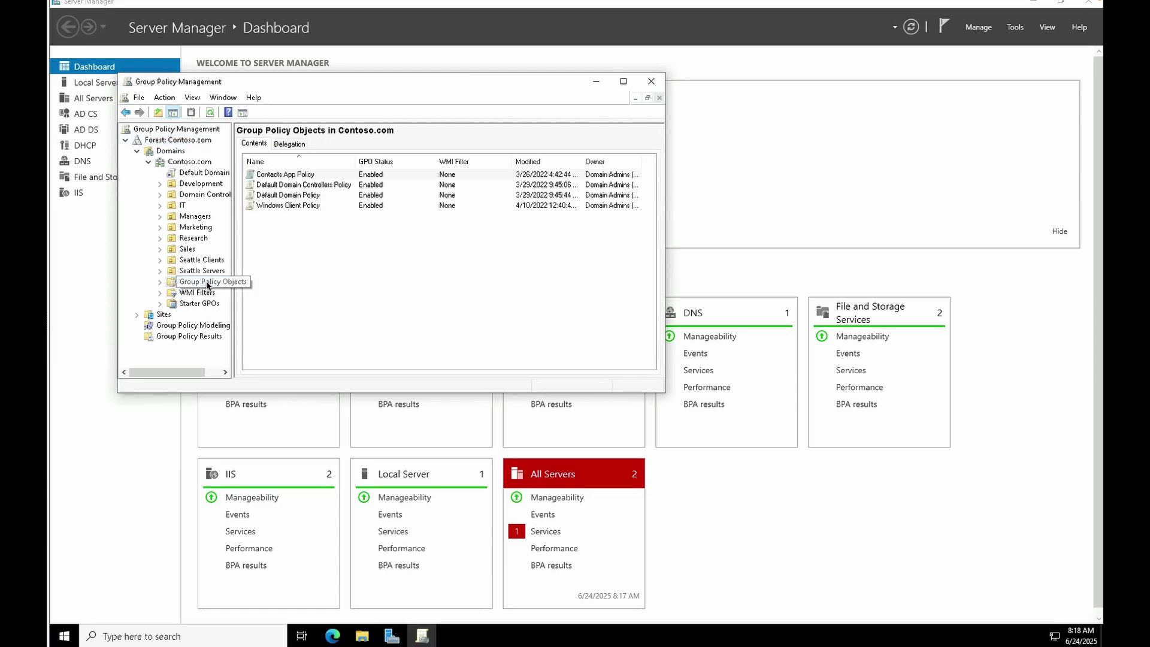
Open the Windows Client Policy for editing
click(284, 207)
right_click(284, 206)
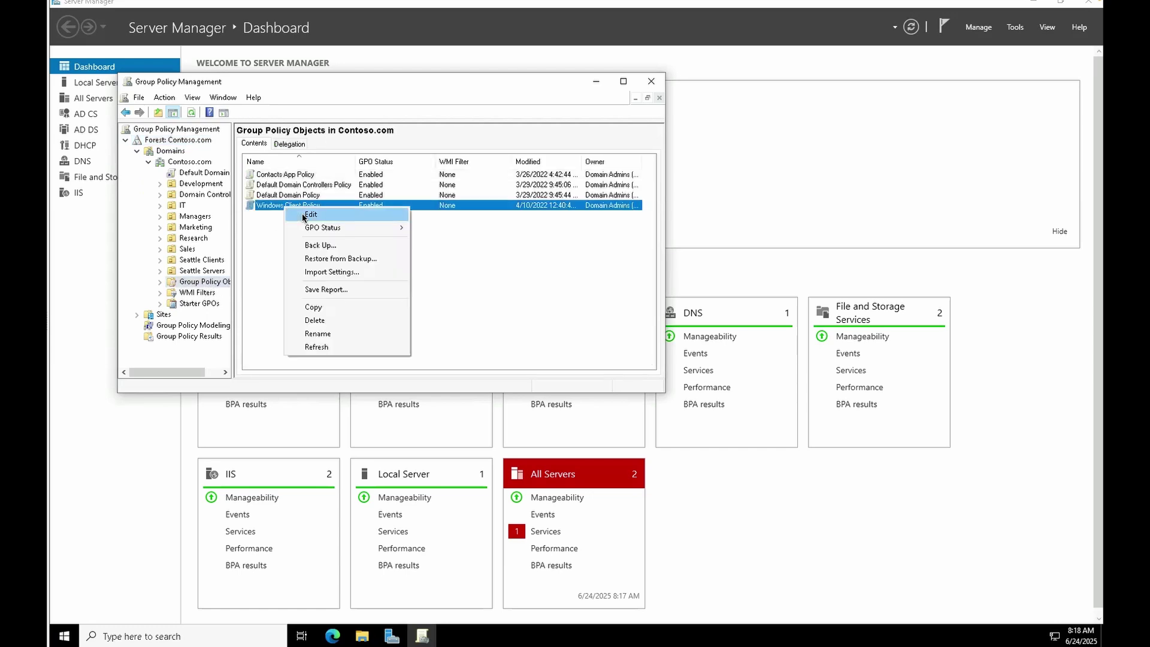
click(302, 213)
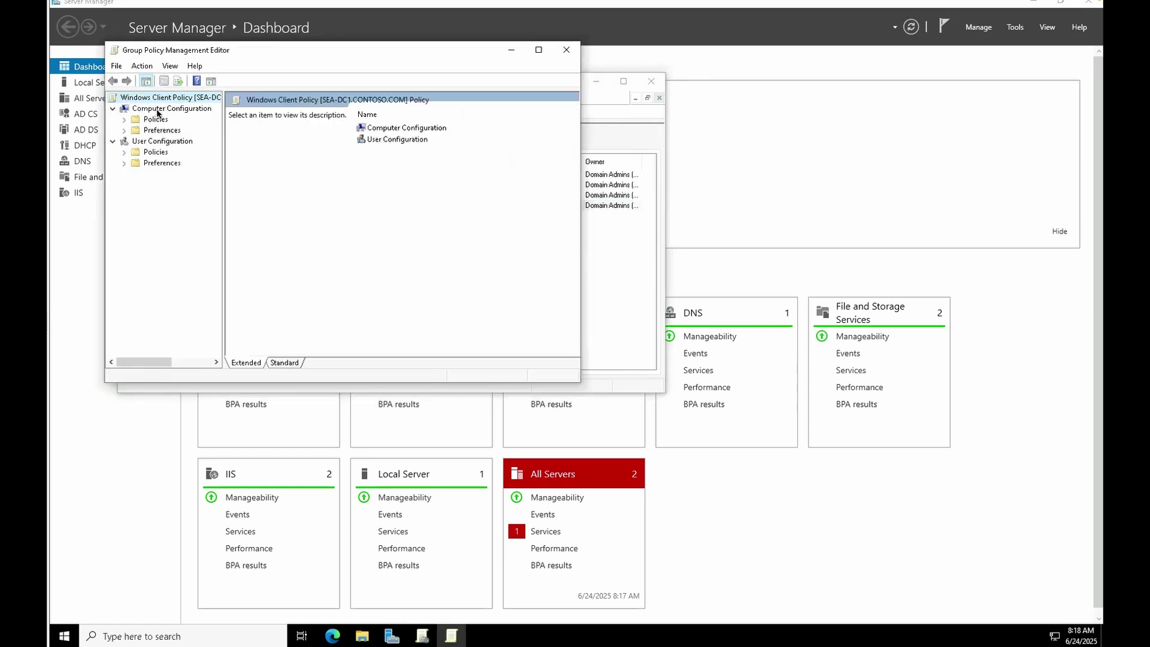
Browse the Administrative Templates under the Computer Configuration policies and open the System category
click(124, 131)
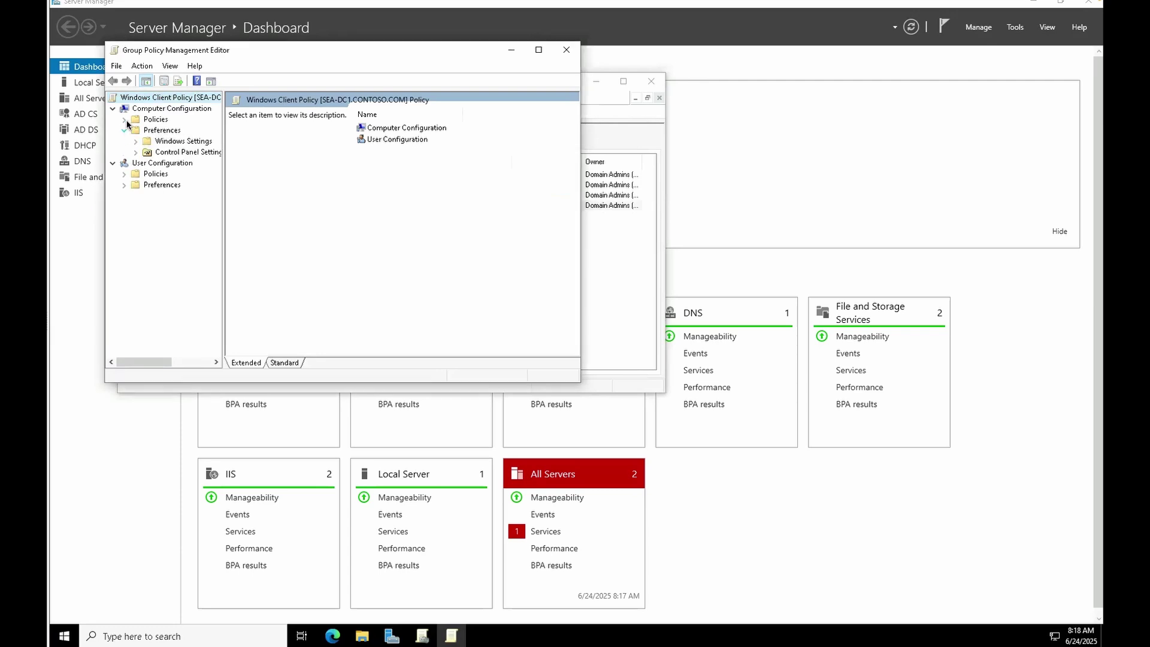
click(125, 121)
click(167, 152)
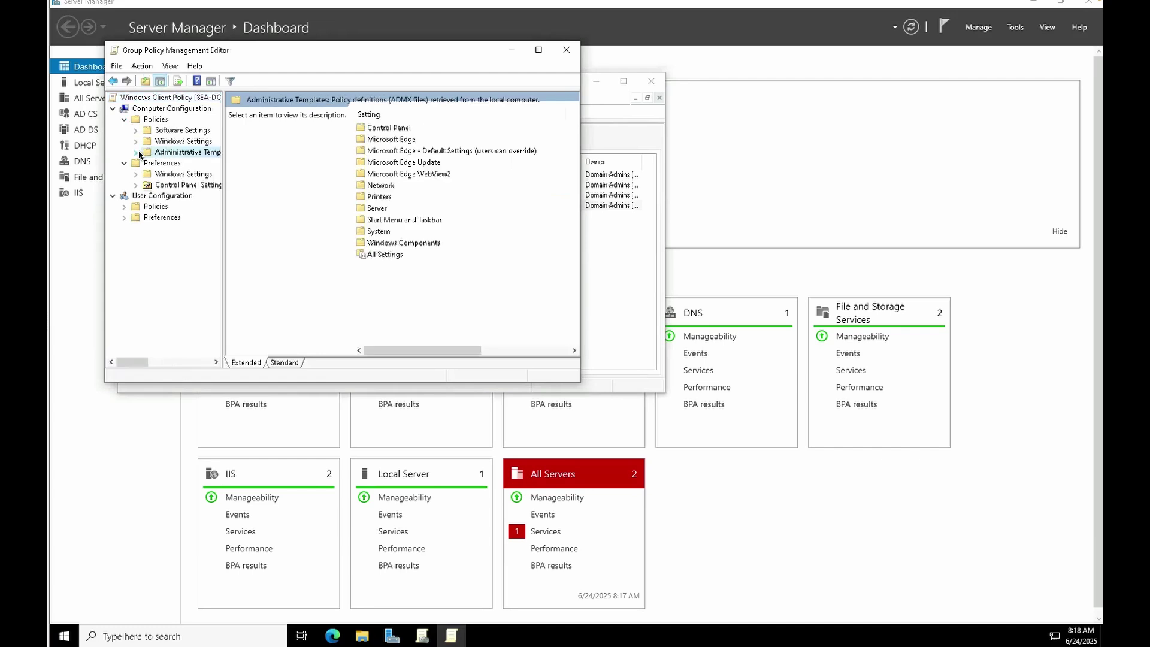
click(386, 233)
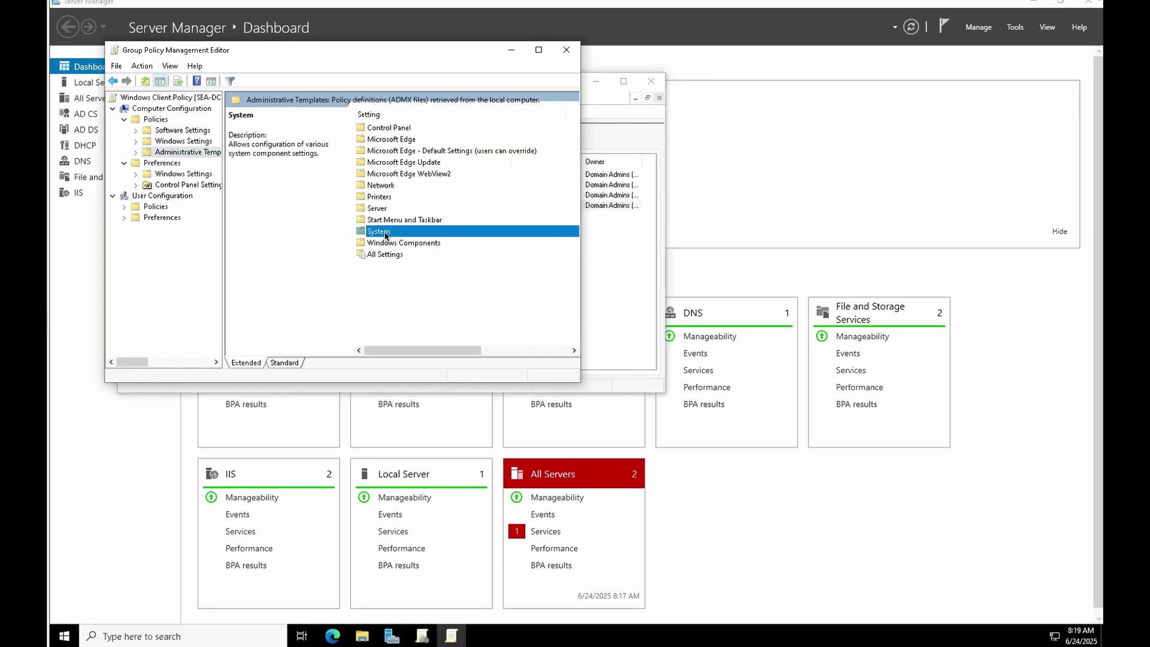
double_click(385, 233)
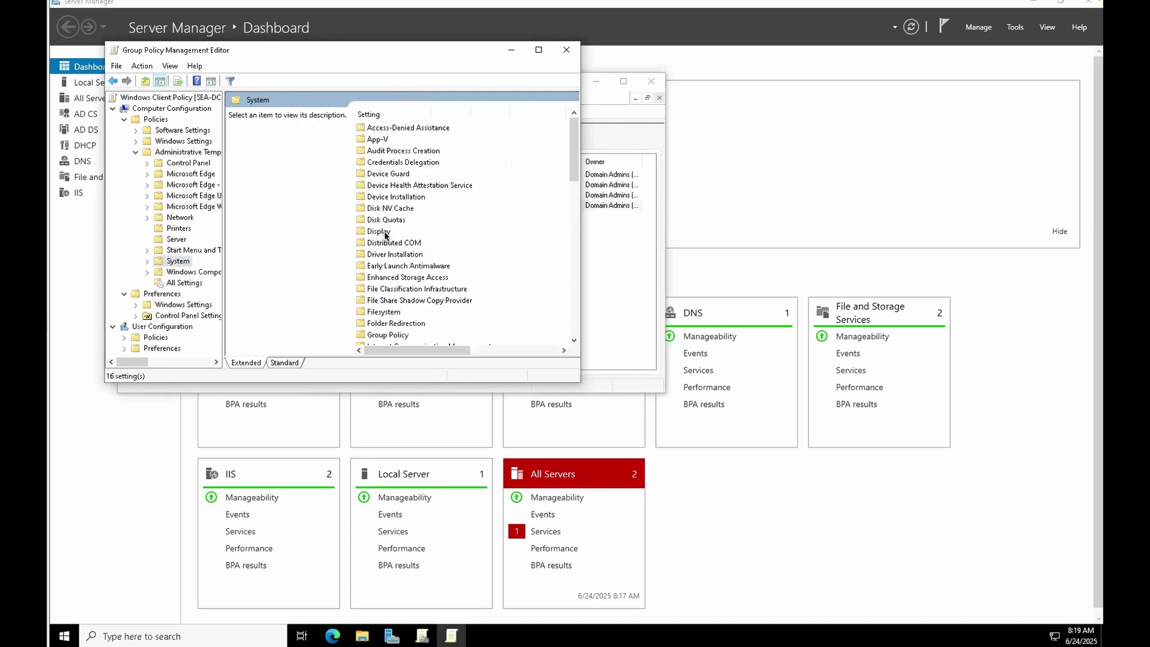
Look through the System settings and open the Windows File Protection folder
scroll(386, 235, down, 6)
scroll(386, 235, down, 6)
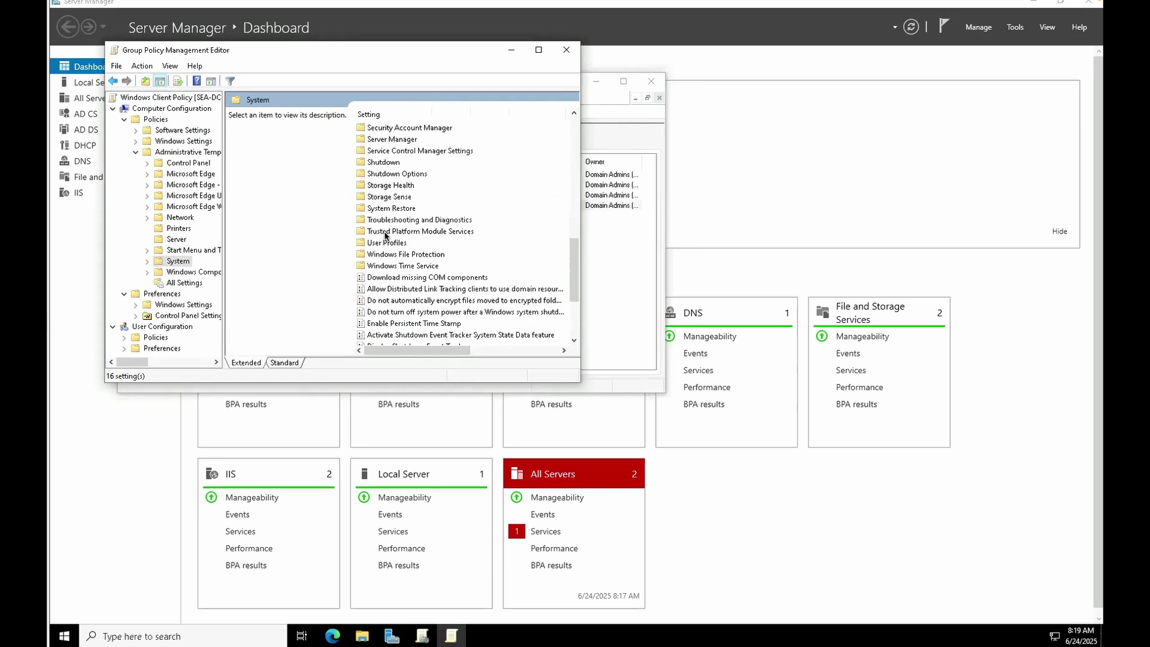
scroll(385, 235, down, 1)
scroll(385, 235, down, 1)
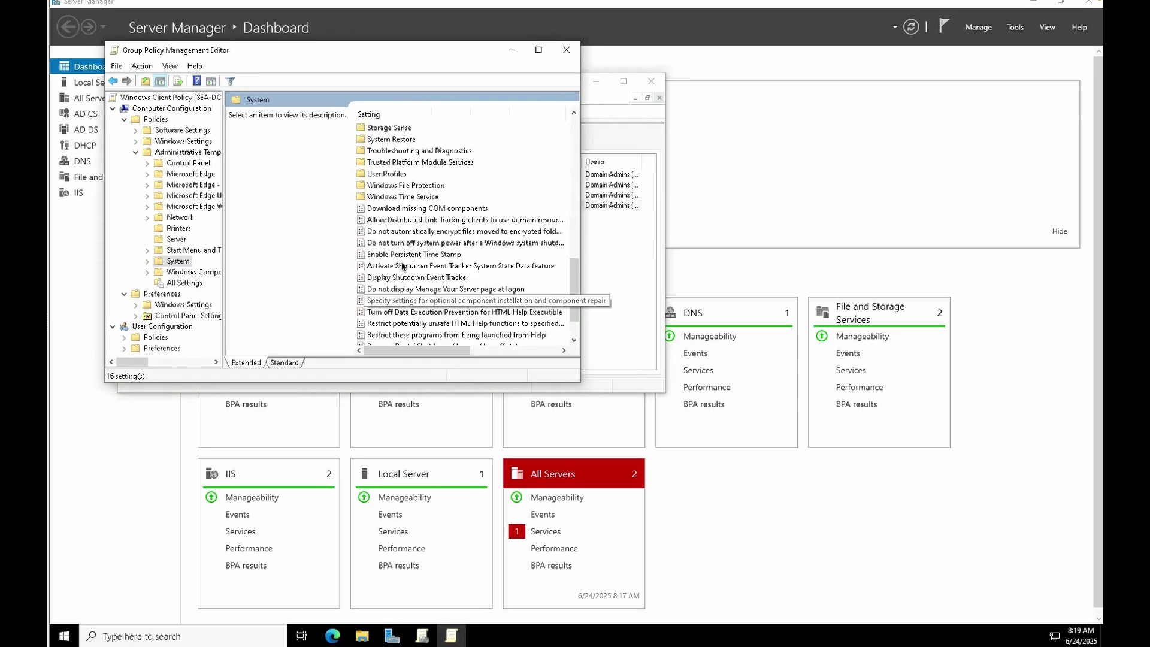
scroll(404, 248, up, 1)
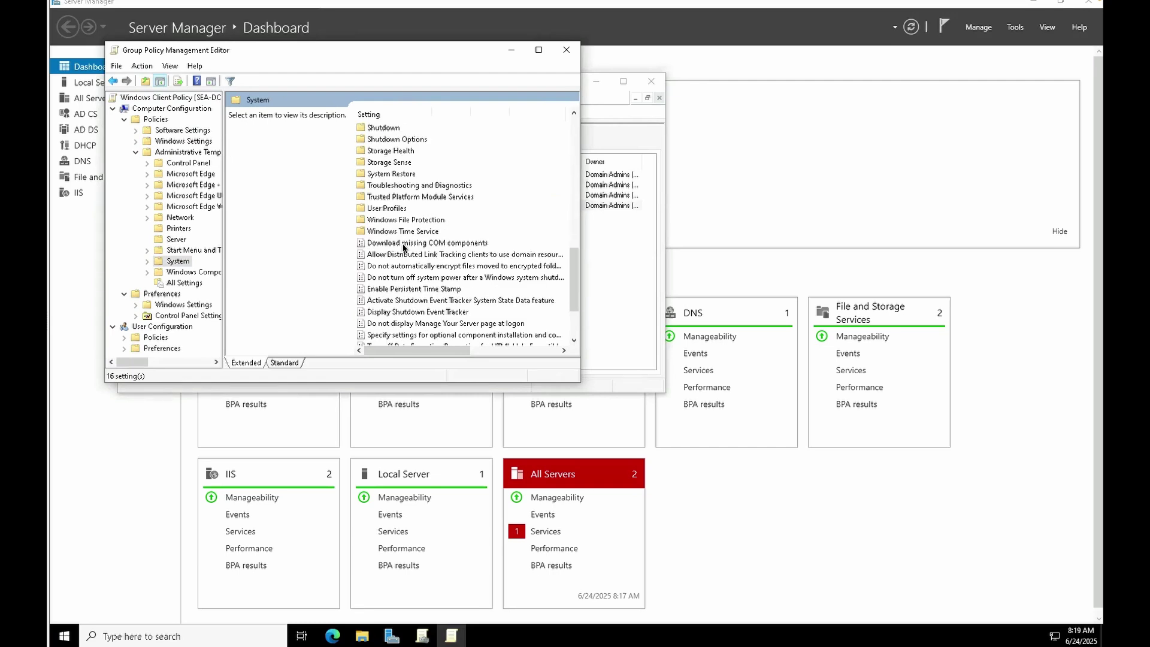
double_click(406, 221)
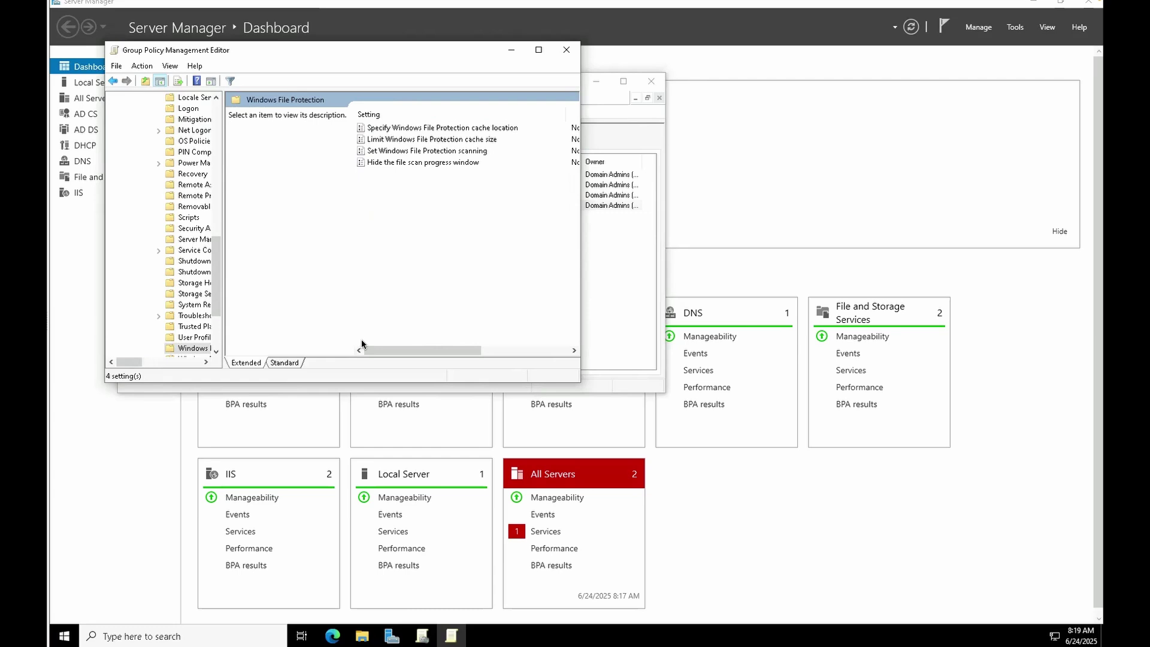
Use the Run dialog to open the folder c:\Windows\PolicyDefinitions
right_click(64, 635)
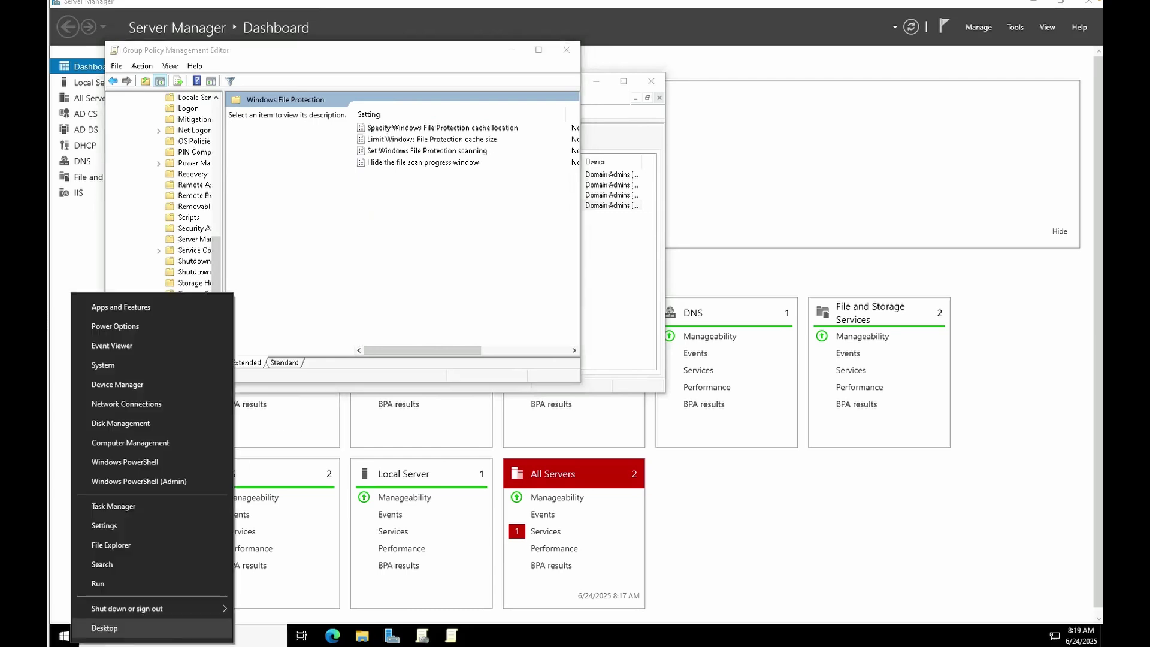
click(118, 590)
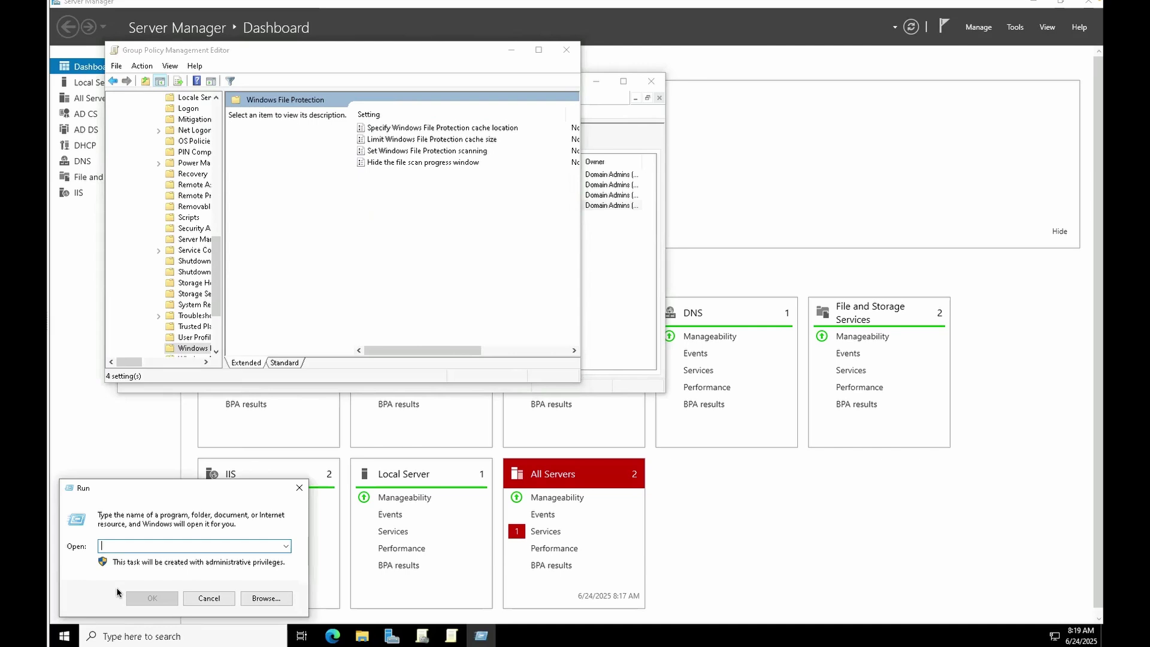
text(c:)
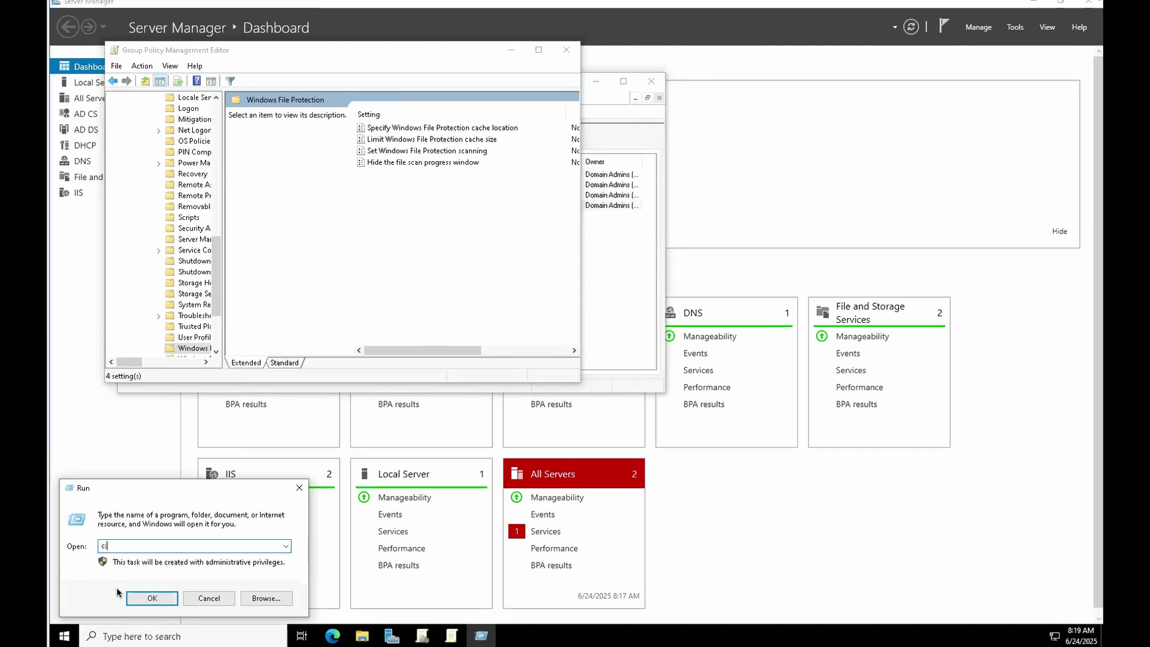
text(\win)
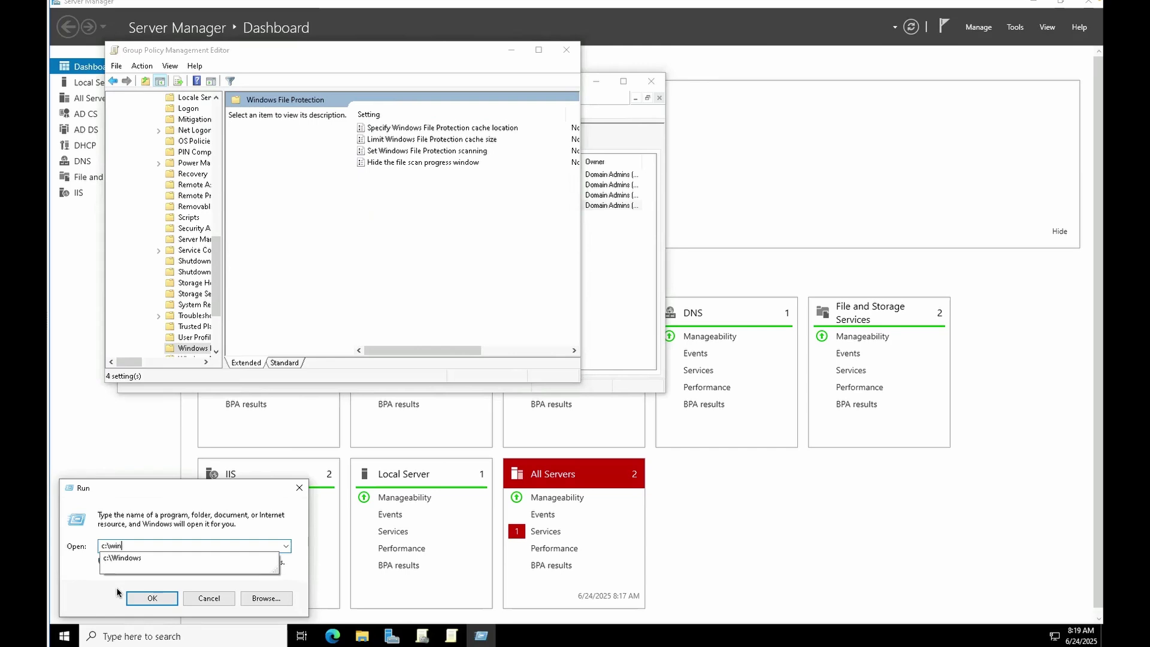
key(Down)
text(\po)
key(Down)
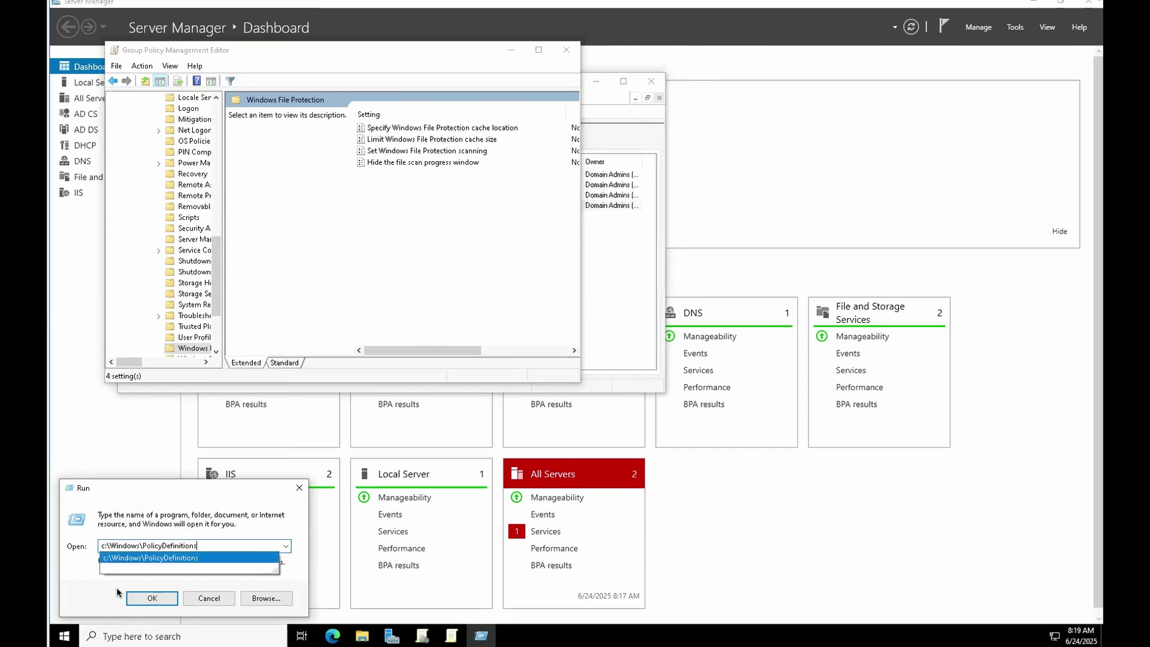
key(Return)
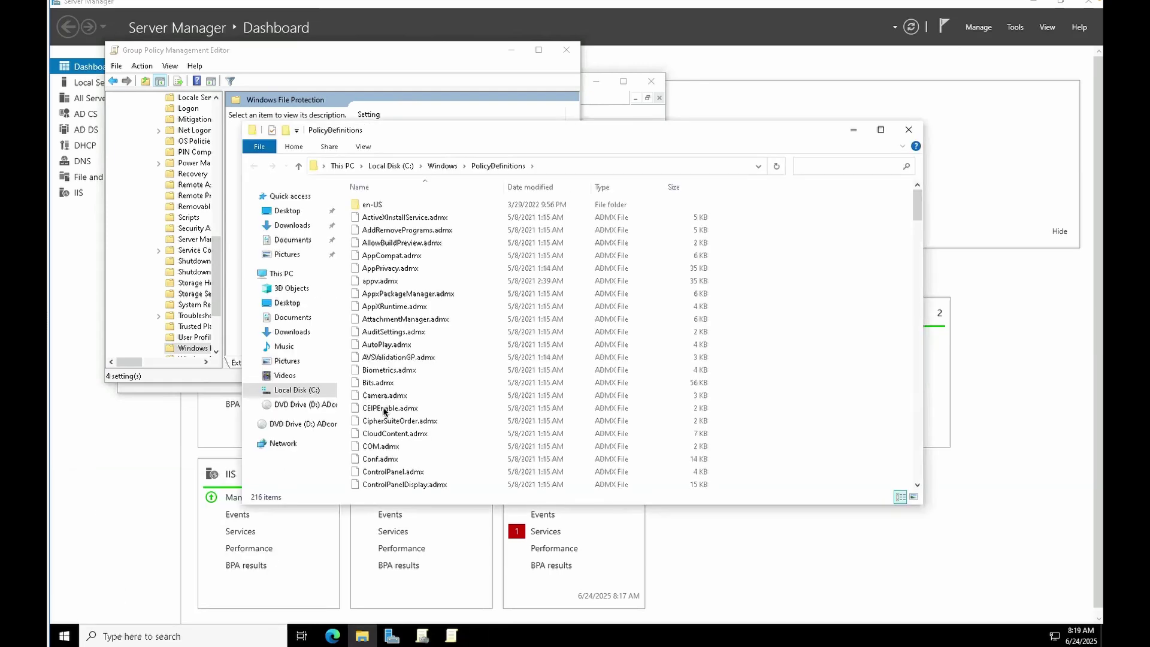
View the ADML language files in the en-US subfolder, and return to the PolicyDefinitions folder
click(402, 387)
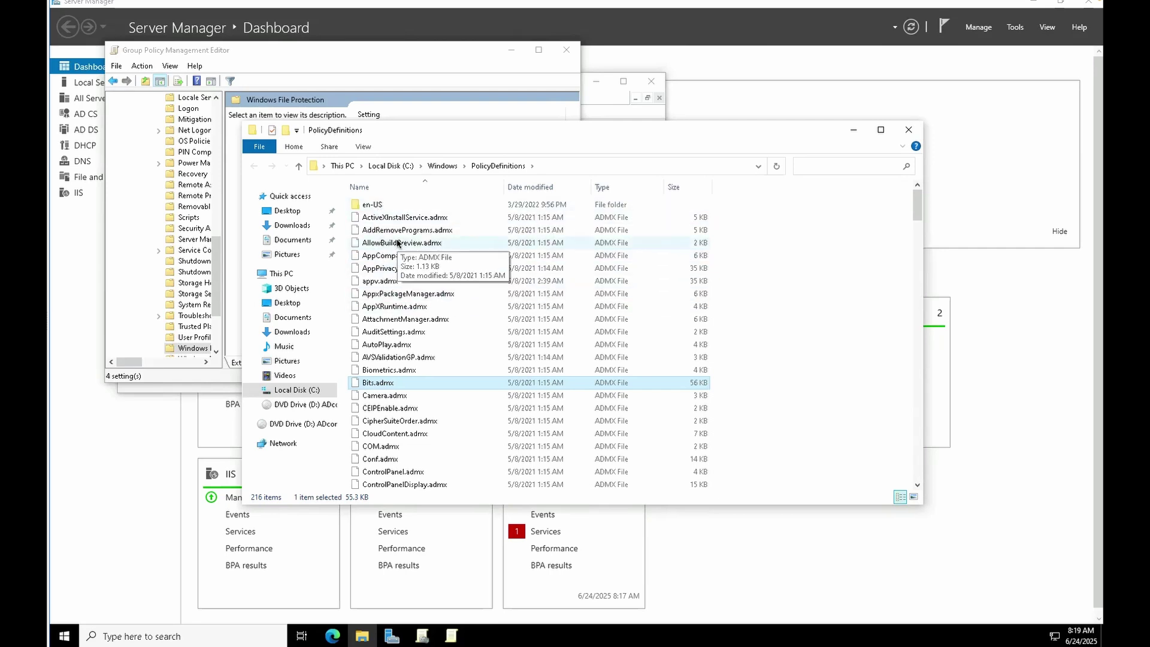
double_click(376, 205)
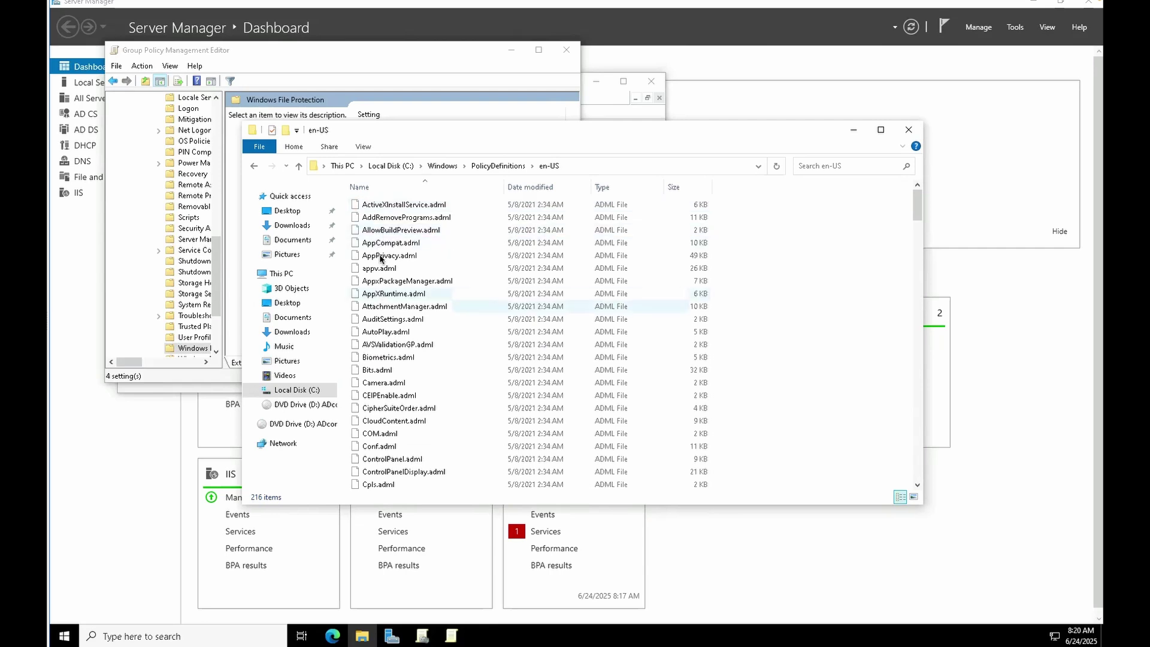
click(480, 166)
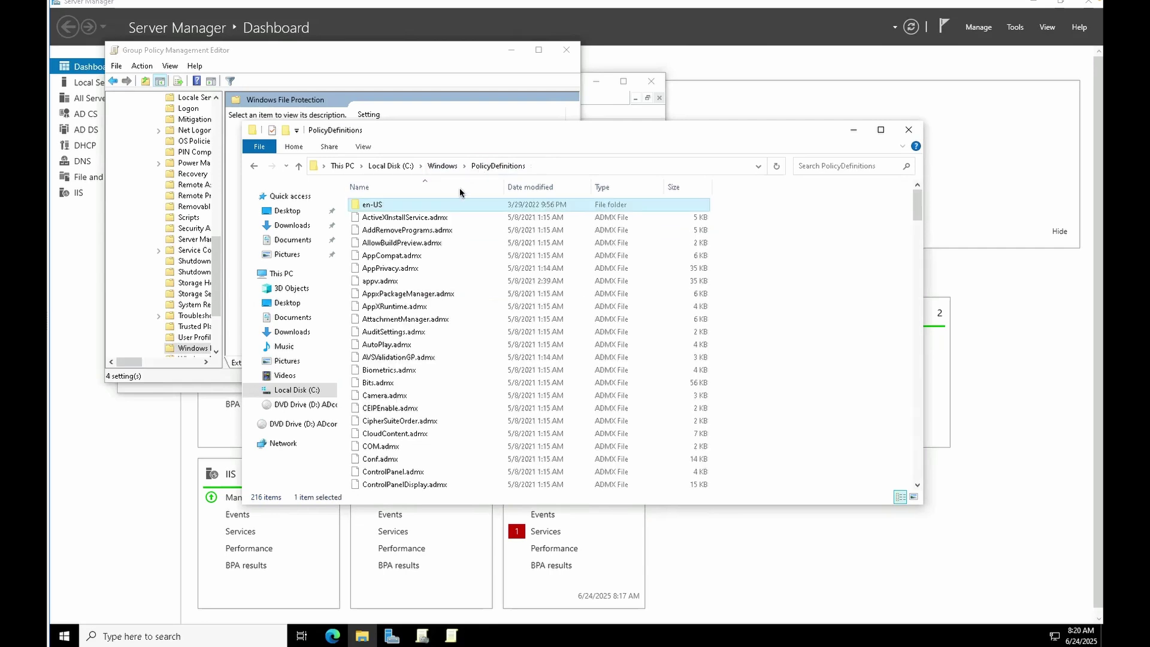
Open appv.admx from the PolicyDefinitions folder in Notepad
double_click(393, 282)
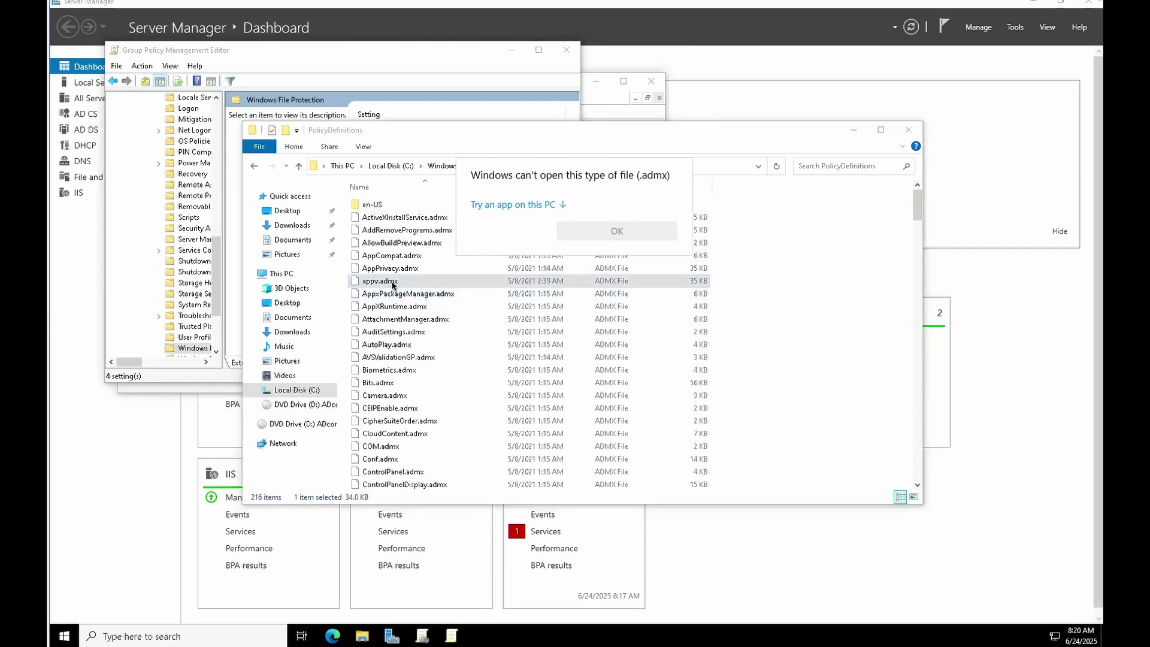
click(521, 206)
click(517, 230)
click(600, 419)
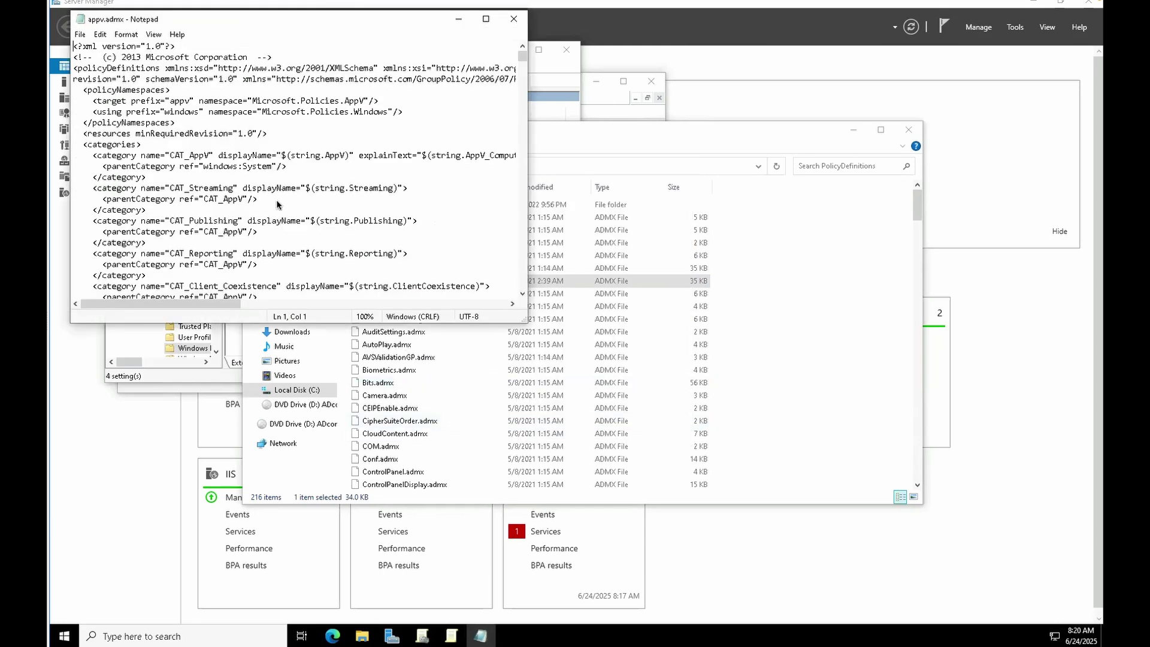
Examine the XML policy definitions in appv.admx and close the file
scroll(278, 204, down, 10)
scroll(278, 204, down, 15)
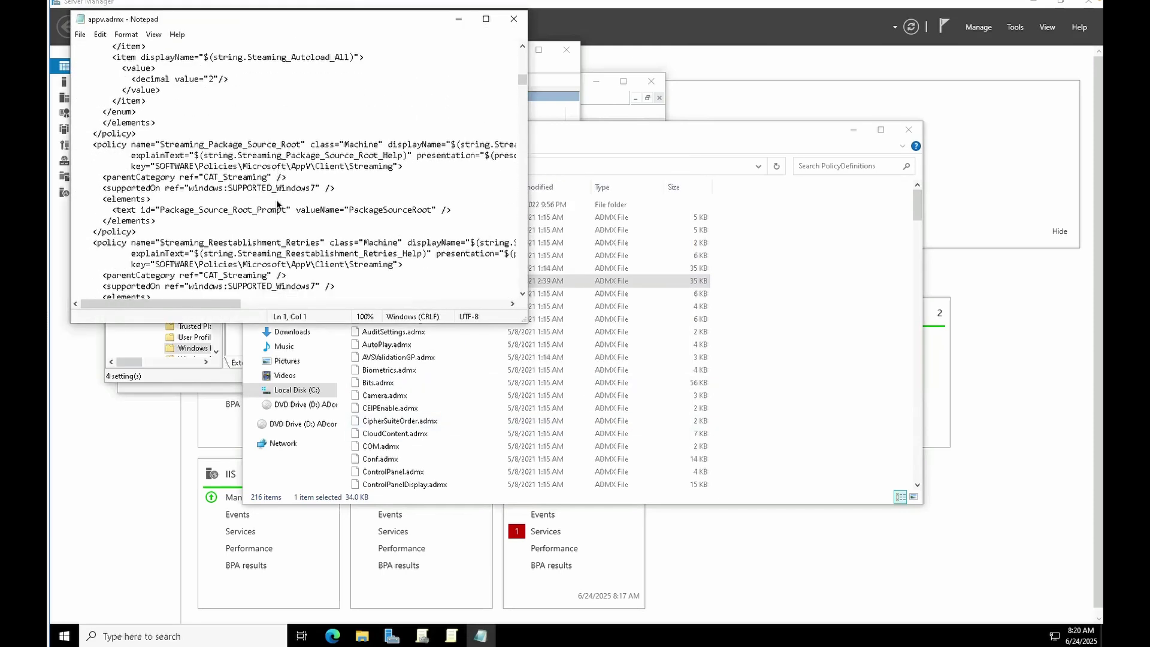
scroll(277, 204, down, 5)
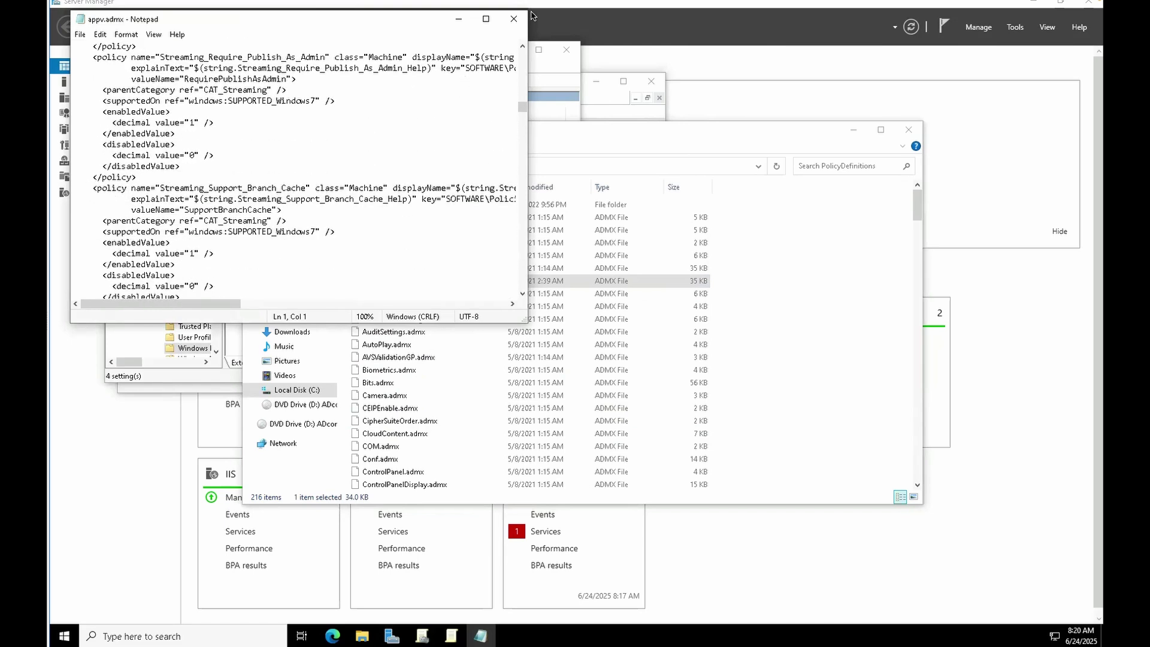
click(514, 19)
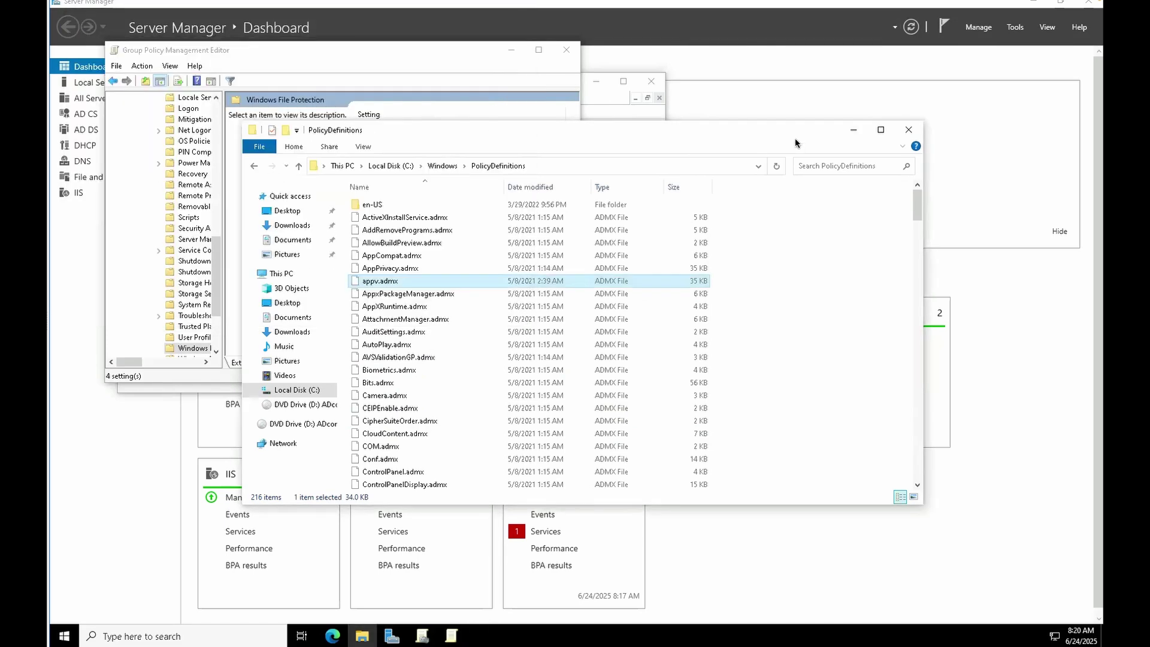
Close the PolicyDefinitions folder, the Group Policy Management Editor and the Group Policy Management console
click(908, 136)
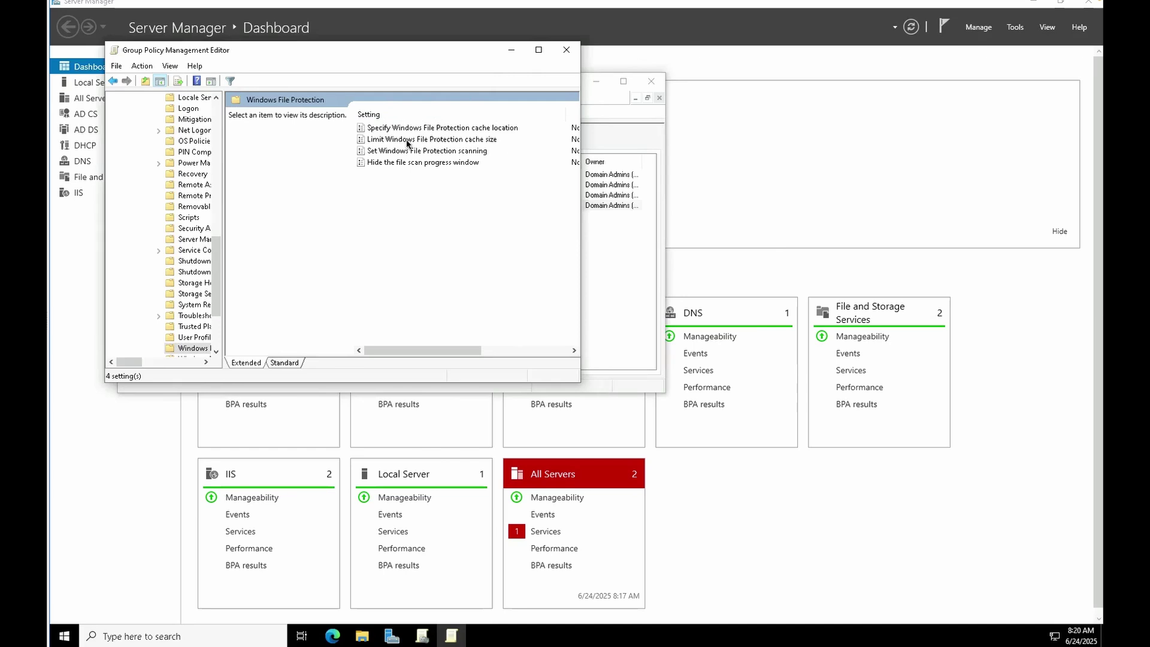
click(566, 49)
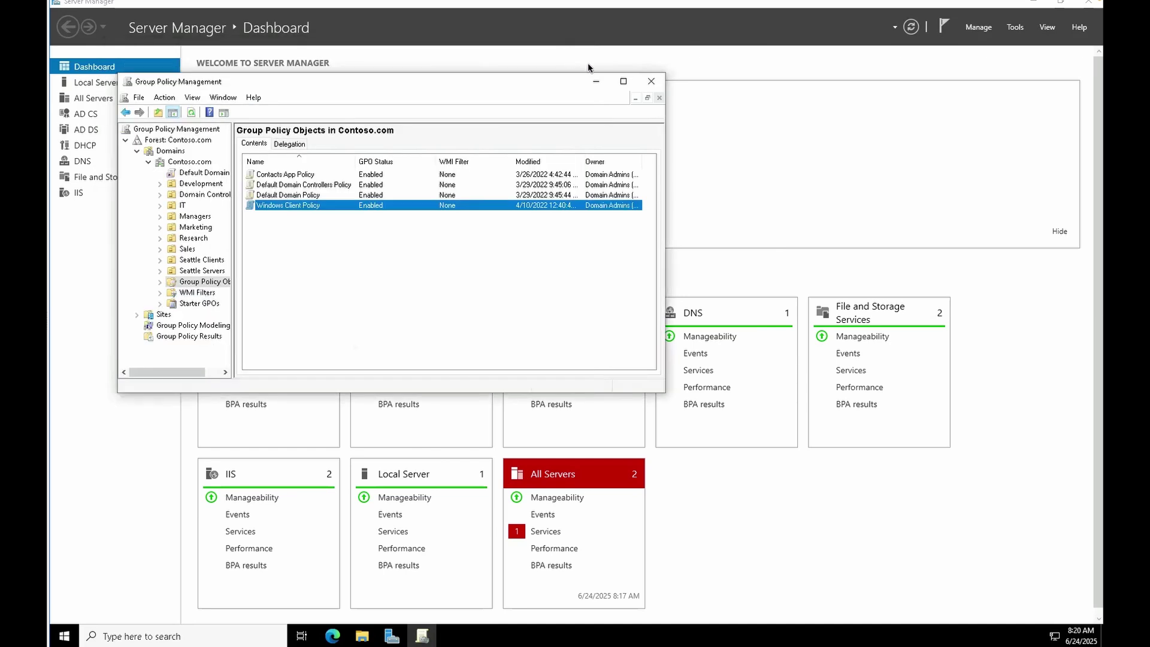
click(652, 82)
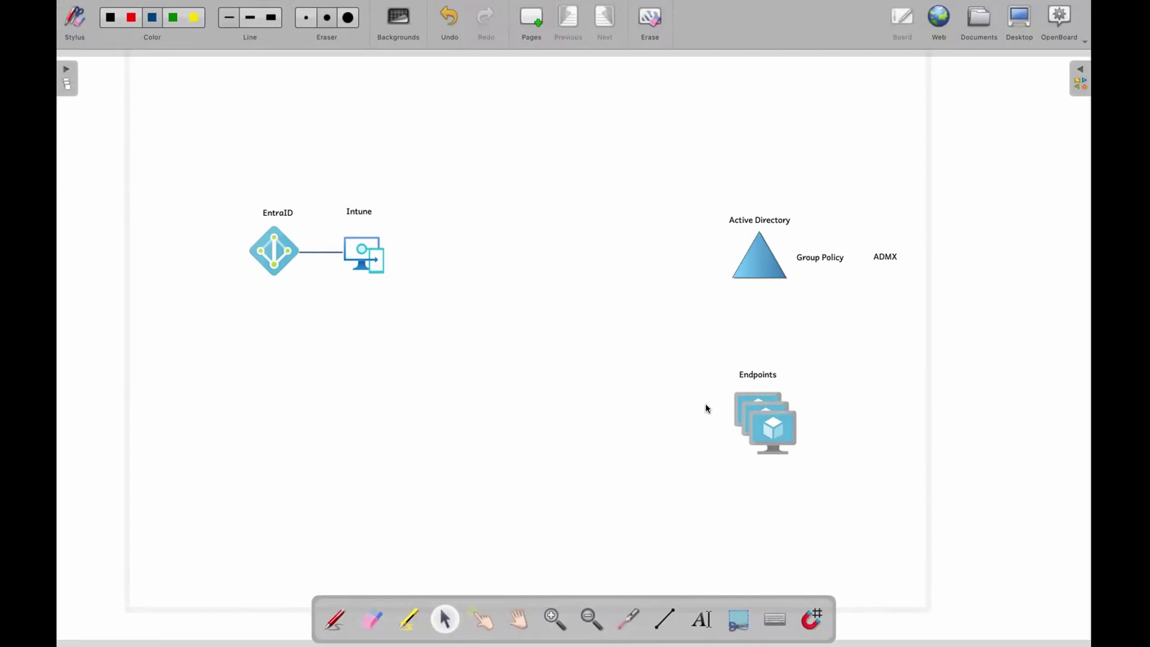
Duplicate the Endpoints group below Active Directory and place the copy below Intune
click(765, 422)
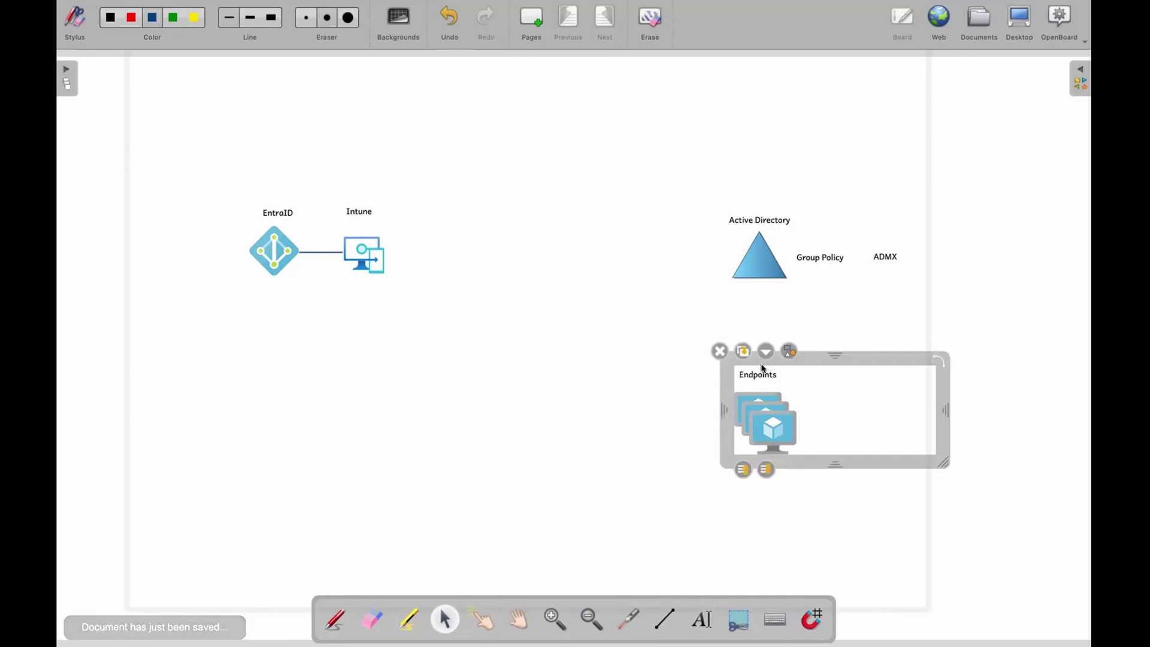
click(747, 352)
drag(739, 416, 377, 394)
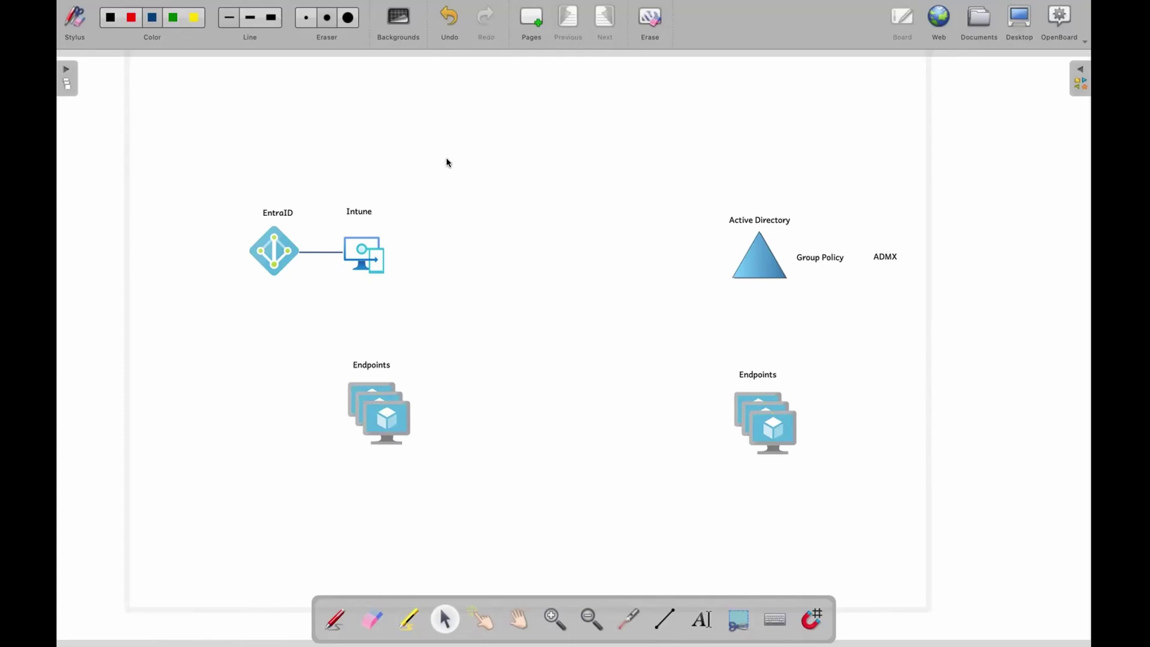
Add an "Entra ID sync" label centred above the diagram and draw a connector from Active Directory past it to EntraID
click(700, 618)
click(524, 328)
text(Entra ID sync)
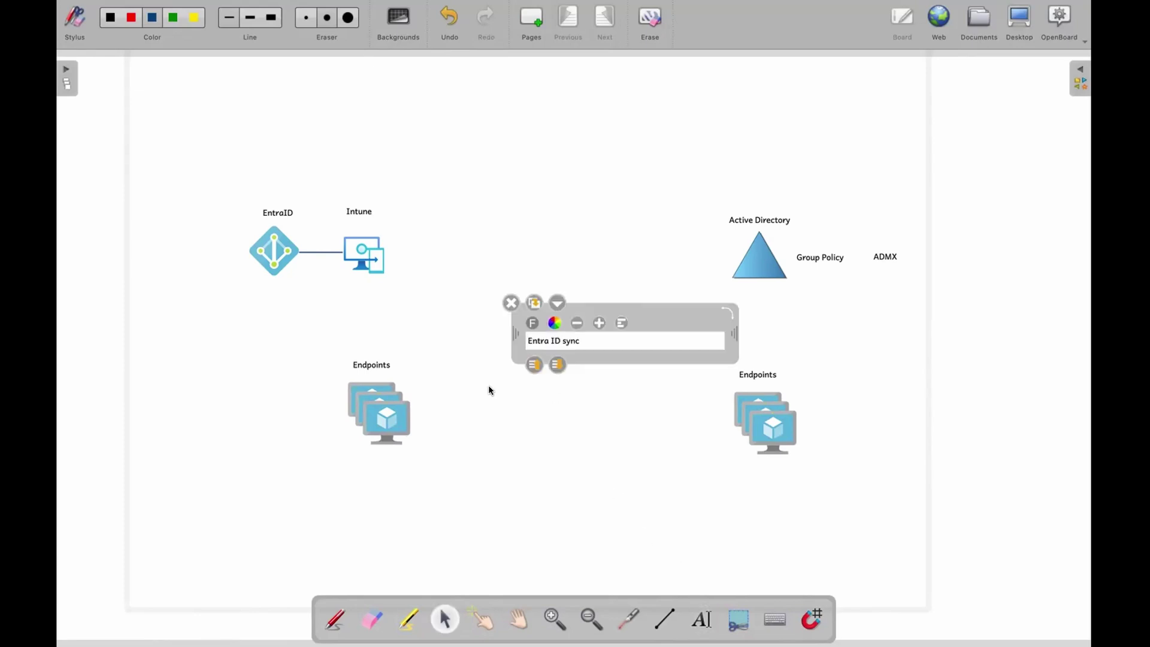
click(491, 391)
drag(559, 340, 539, 160)
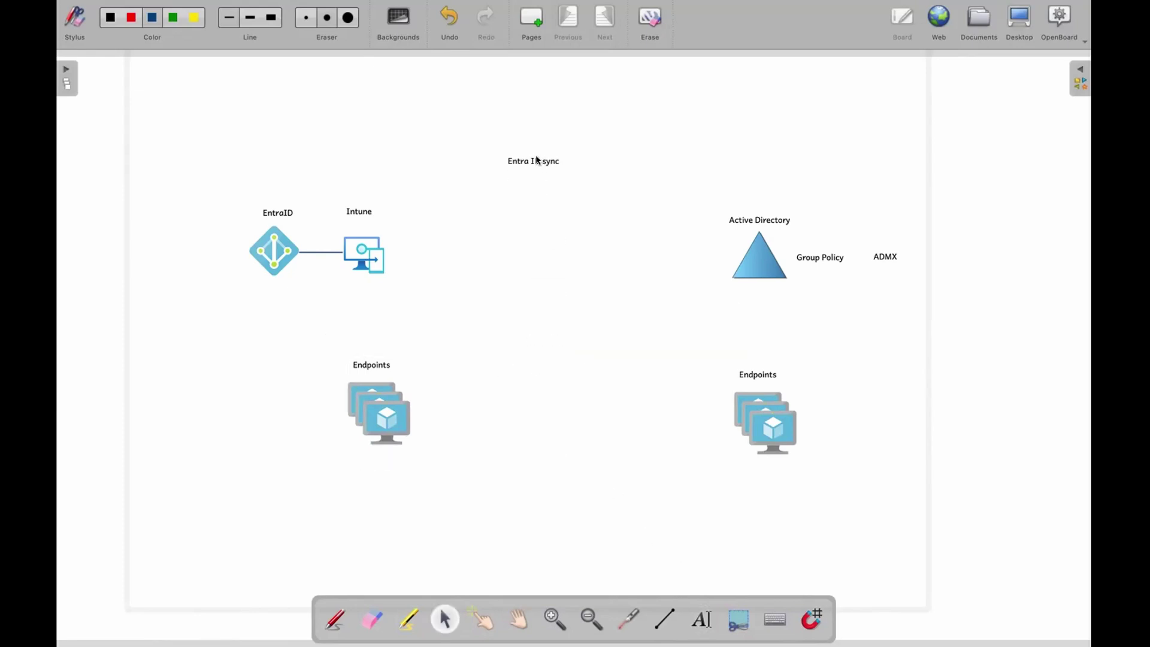
click(666, 620)
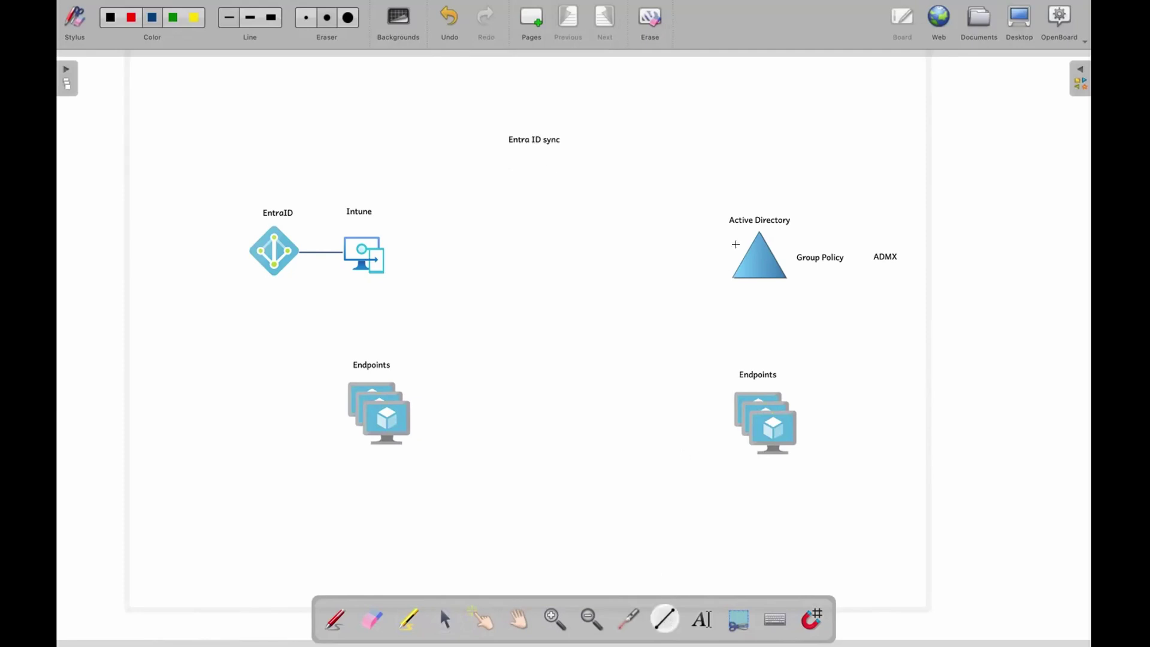
mouse_move(758, 217)
mouse_down()
mouse_move(757, 142)
mouse_move(562, 136)
mouse_move(429, 154)
mouse_move(282, 143)
mouse_move(282, 241)
mouse_up()
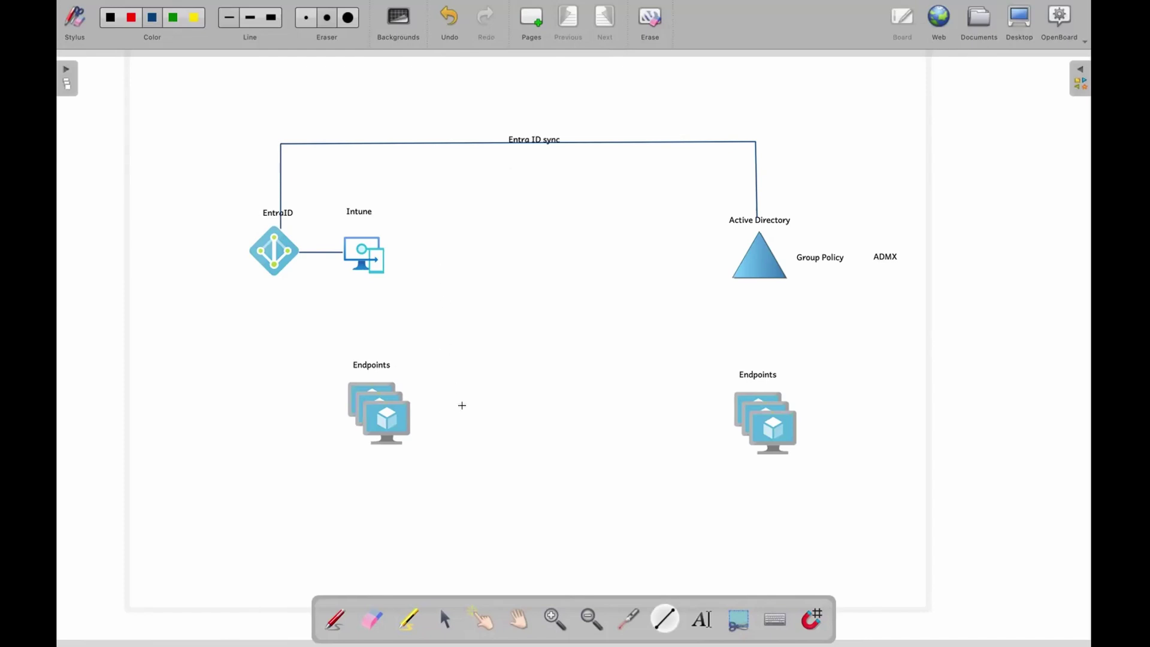
Add a "Google Chrome" text label beside the endpoints below Intune, on their outer side
click(697, 625)
click(454, 490)
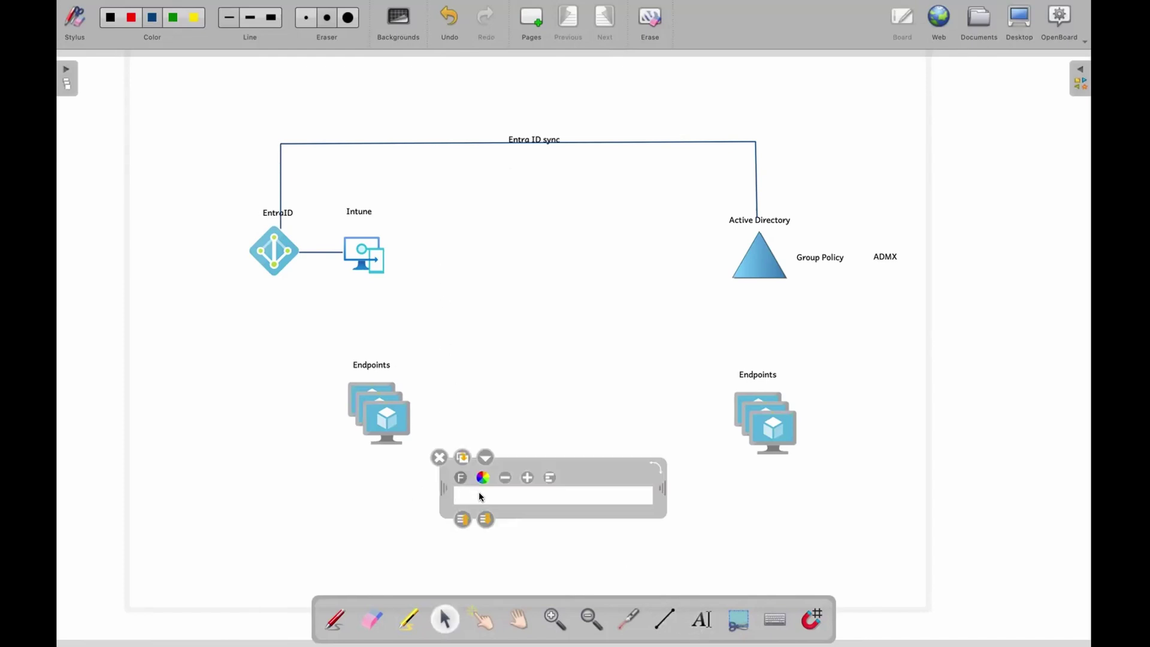
text(Google Chrome)
click(418, 508)
drag(474, 500, 284, 425)
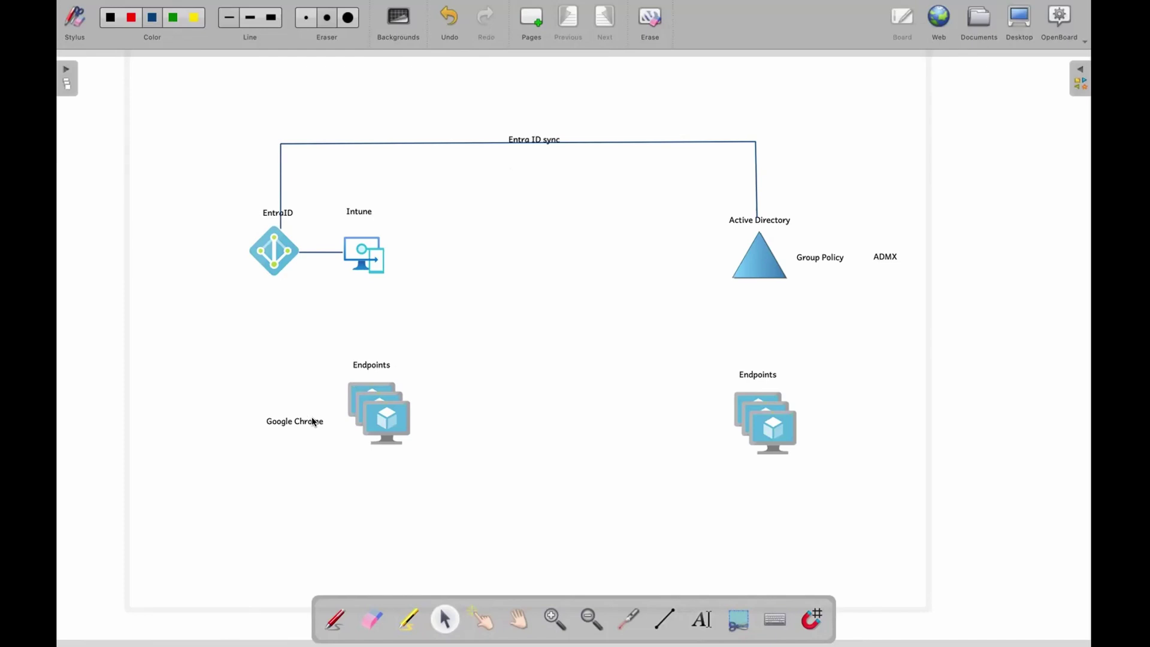
Add an "admx file" text label beside the Intune icon, on the side facing Active Directory
click(712, 620)
click(315, 483)
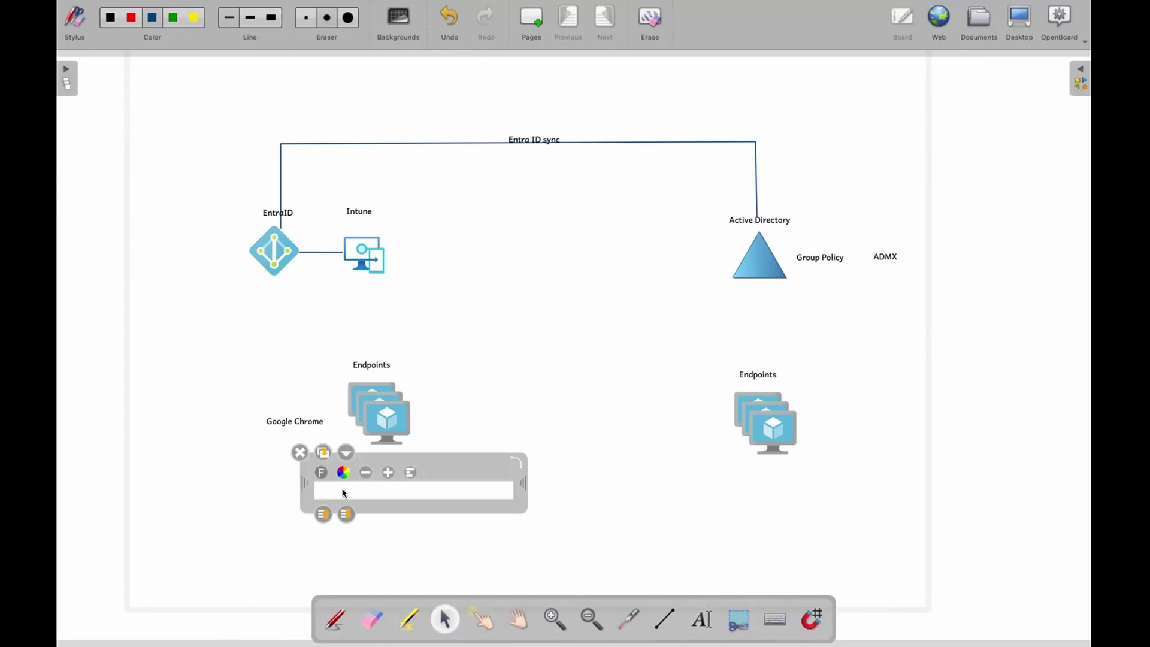
text(admx file)
click(270, 506)
drag(330, 493, 431, 263)
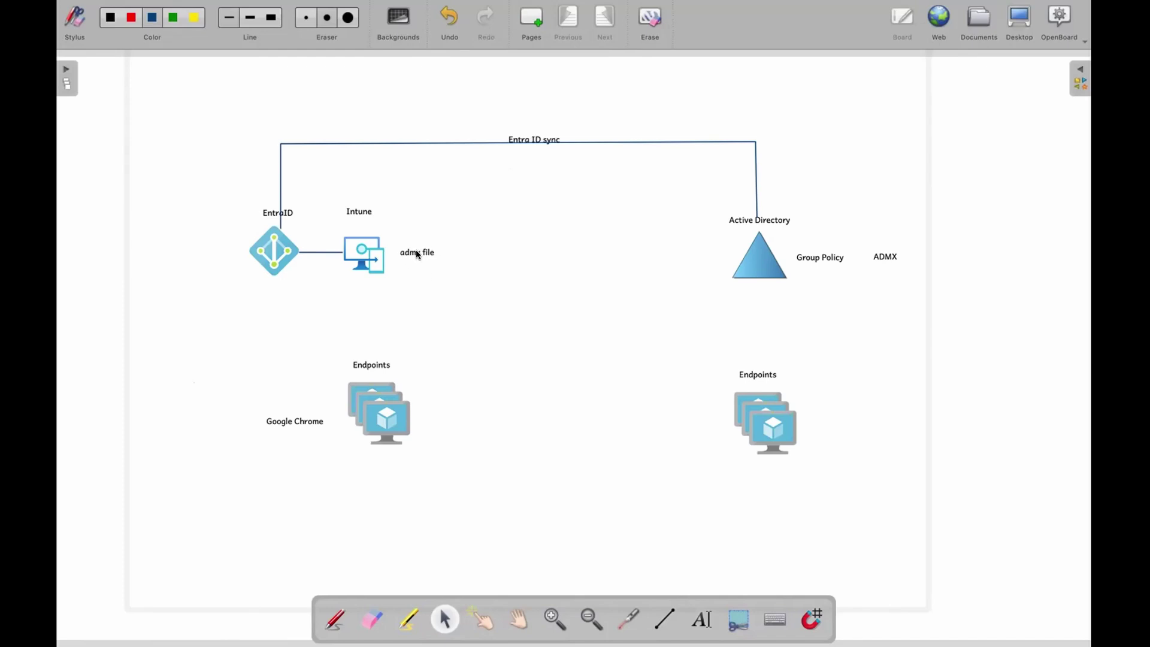
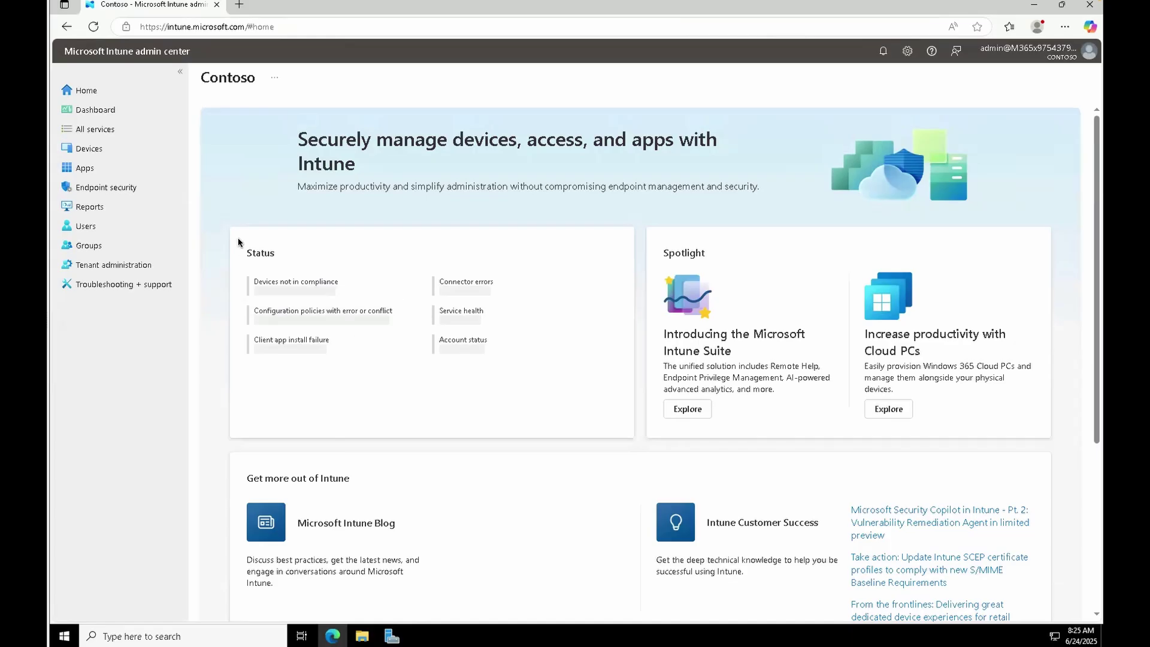
In the Microsoft Intune admin center, dismiss the Devices tour and open the device configuration policies
click(99, 149)
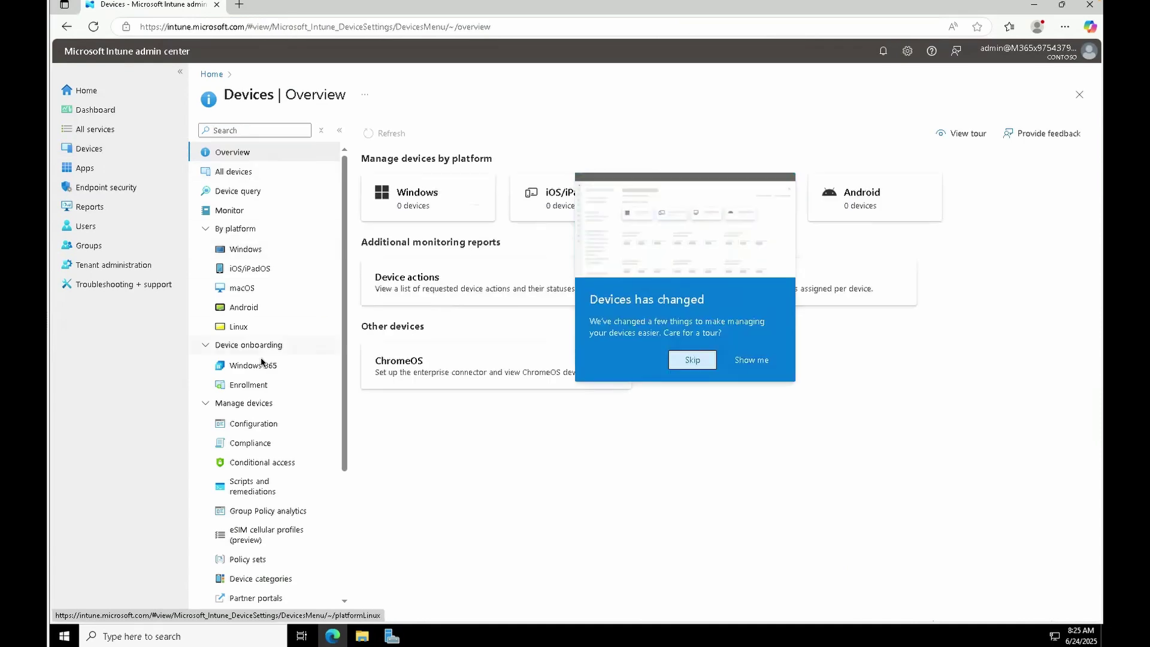
click(691, 312)
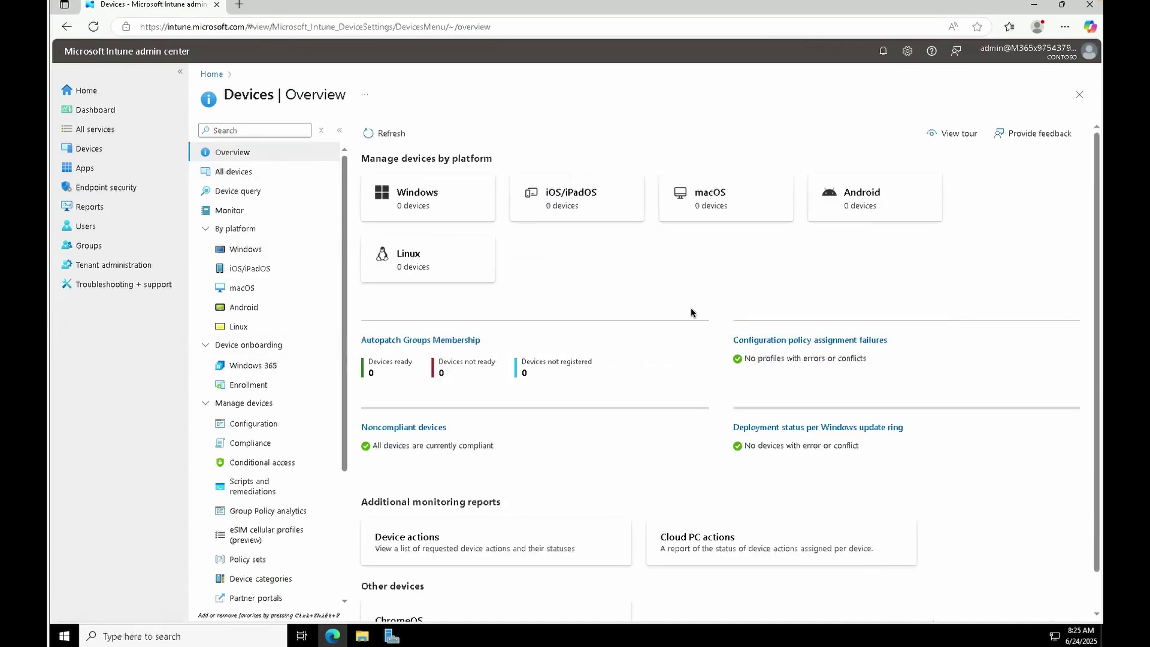
click(258, 428)
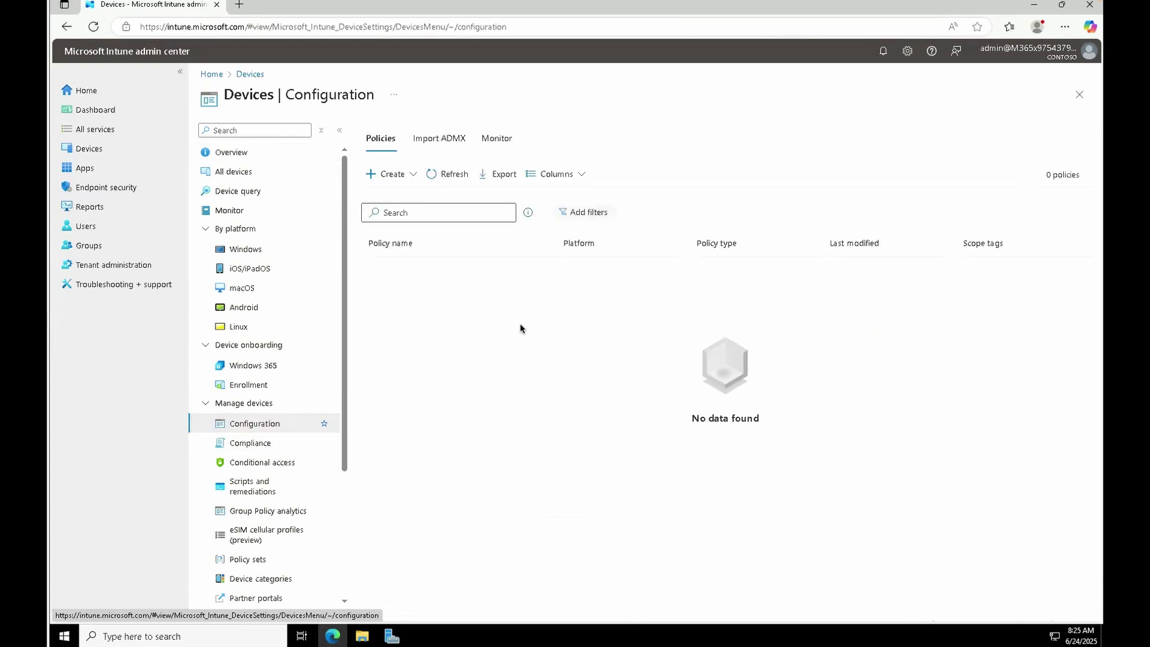
Look through the templates offered for a new Windows 10 and later policy with profile type Templates, and discard the profile
click(415, 173)
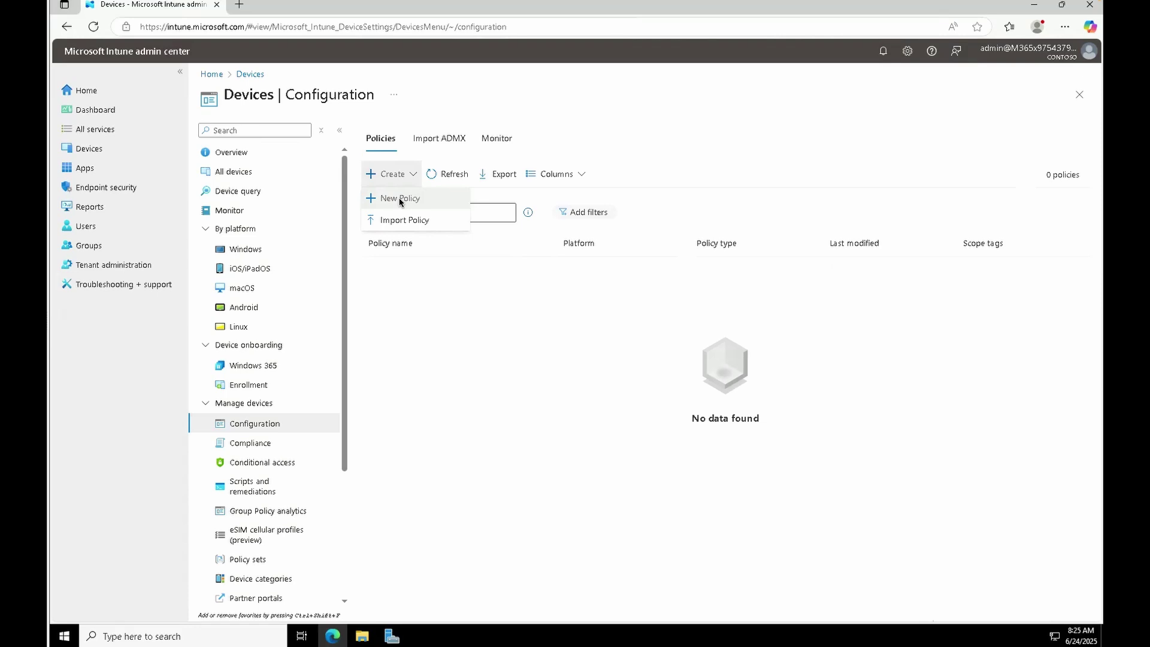
click(400, 199)
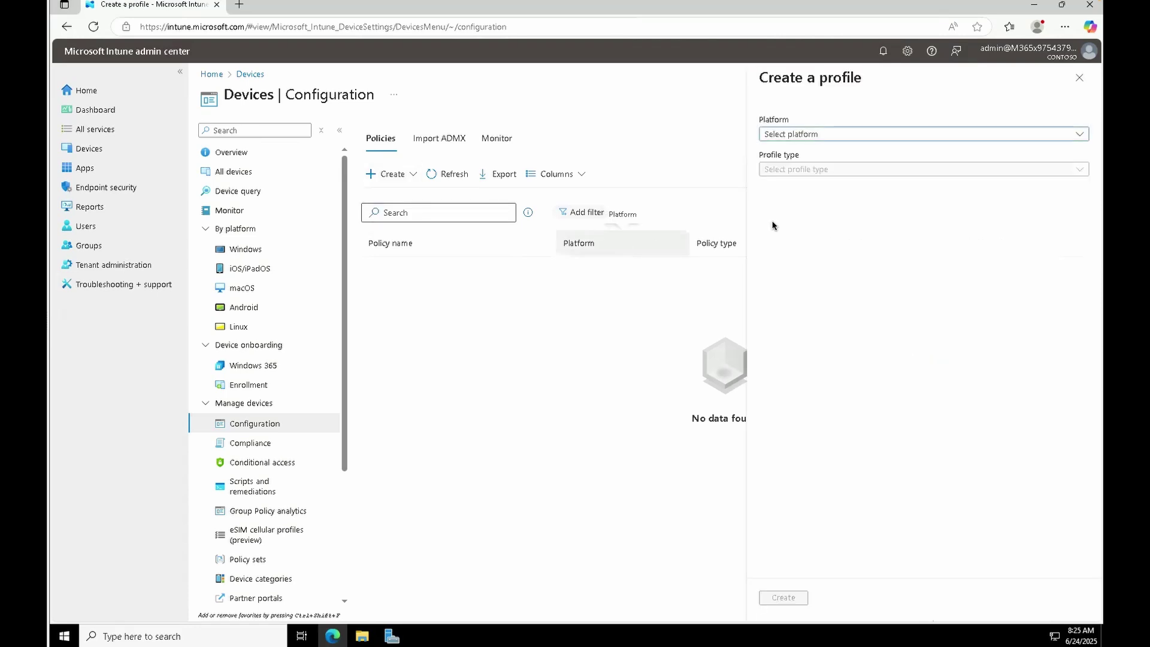
click(811, 134)
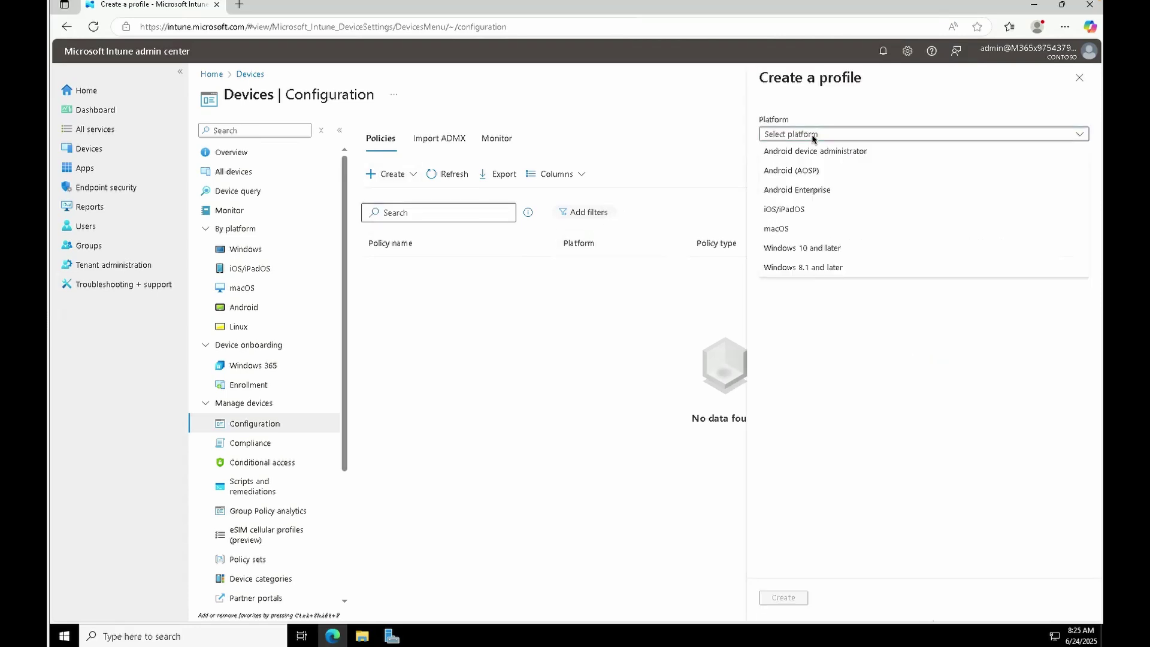
click(794, 249)
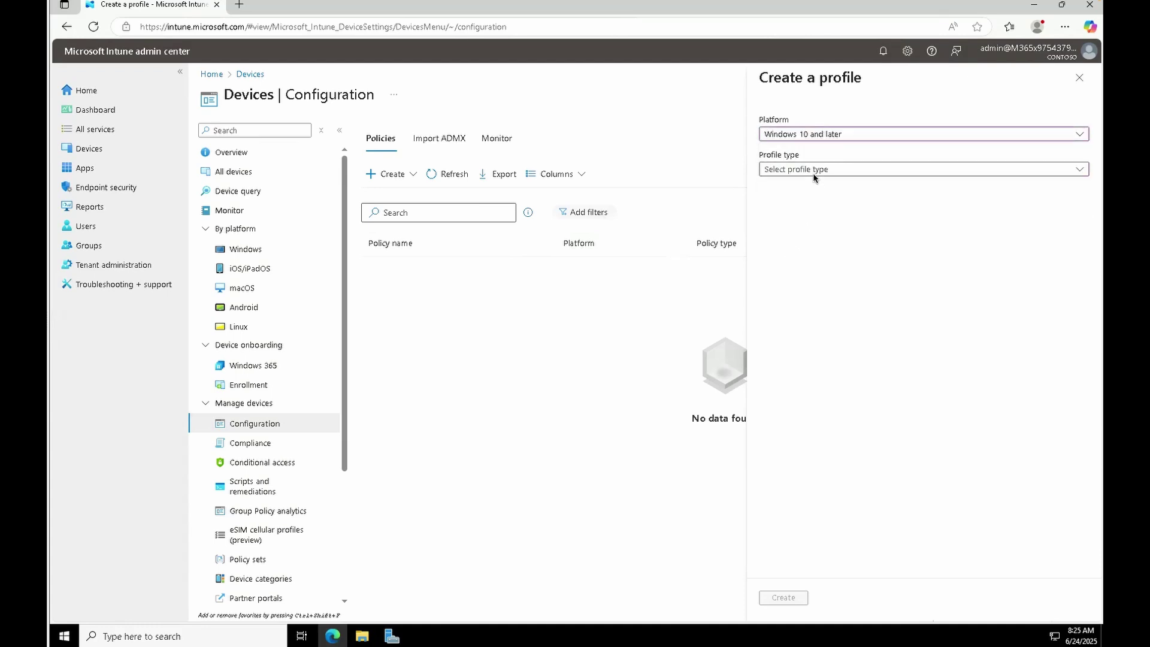
click(814, 174)
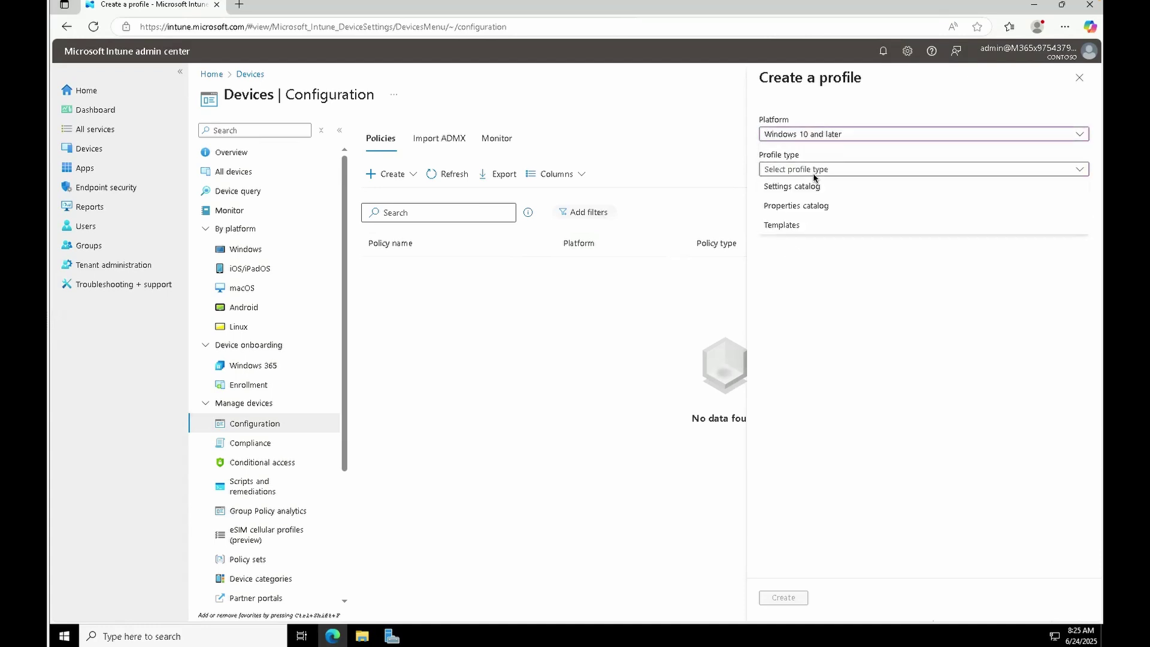
click(788, 226)
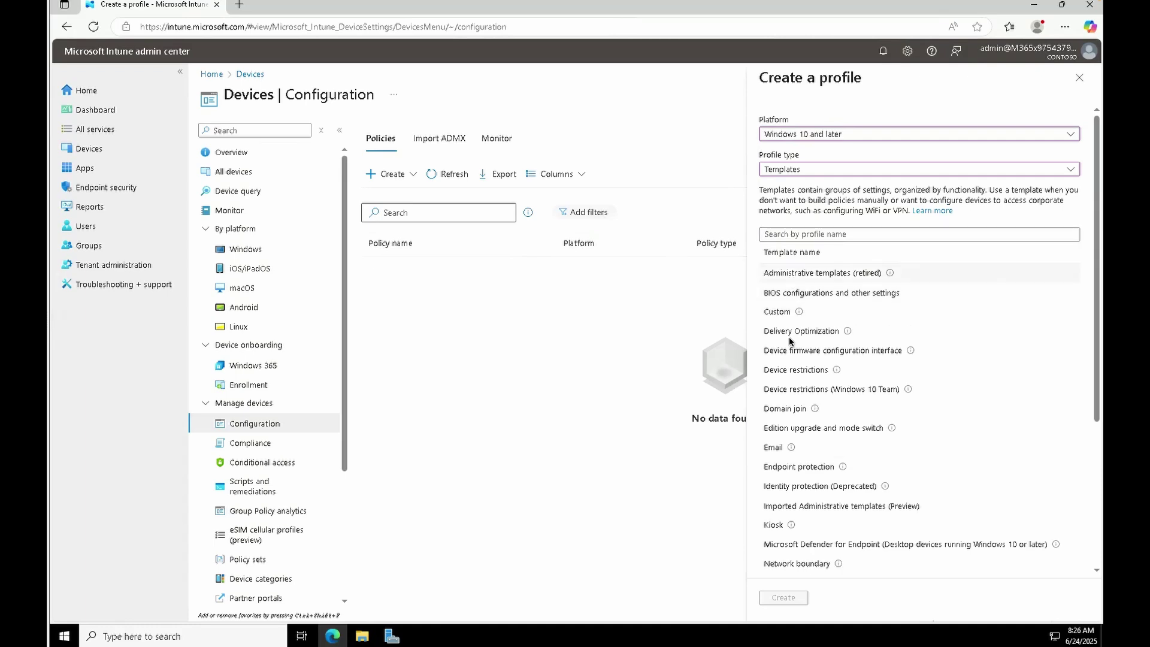
scroll(791, 405, down, 2)
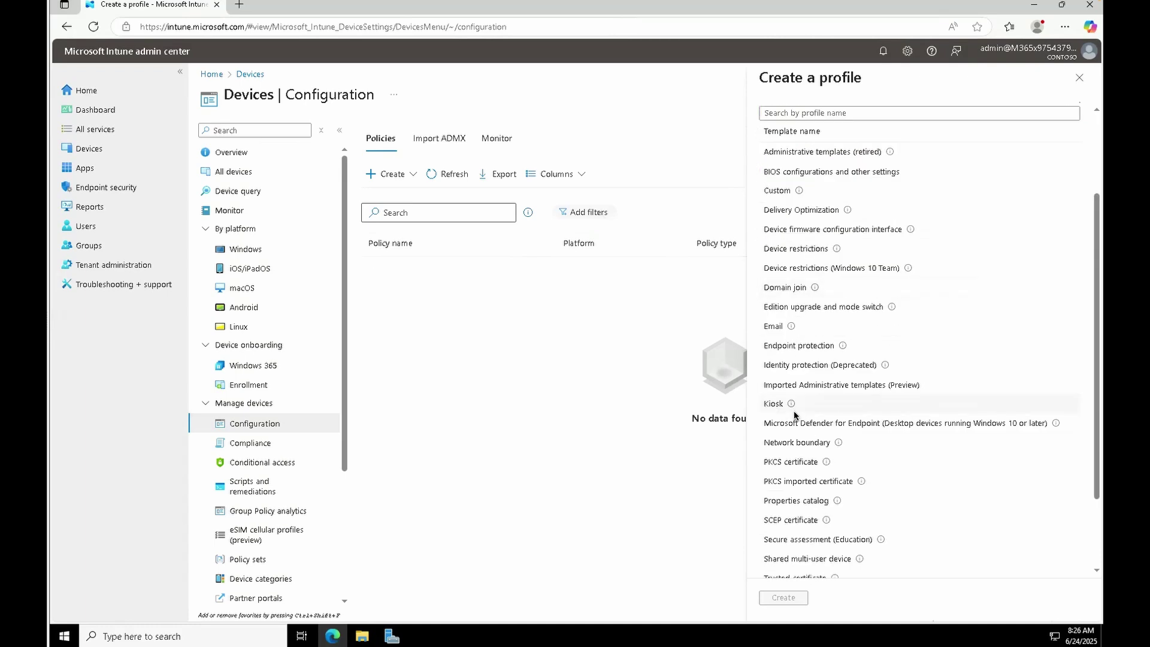
scroll(796, 415, down, 2)
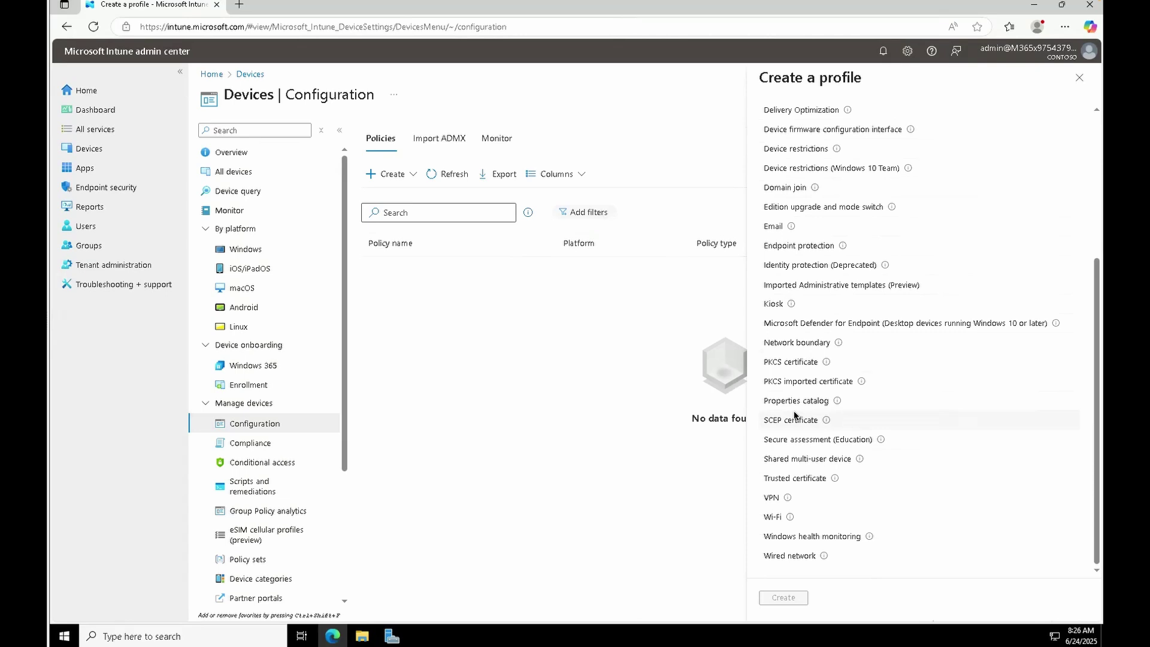
scroll(795, 416, up, 4)
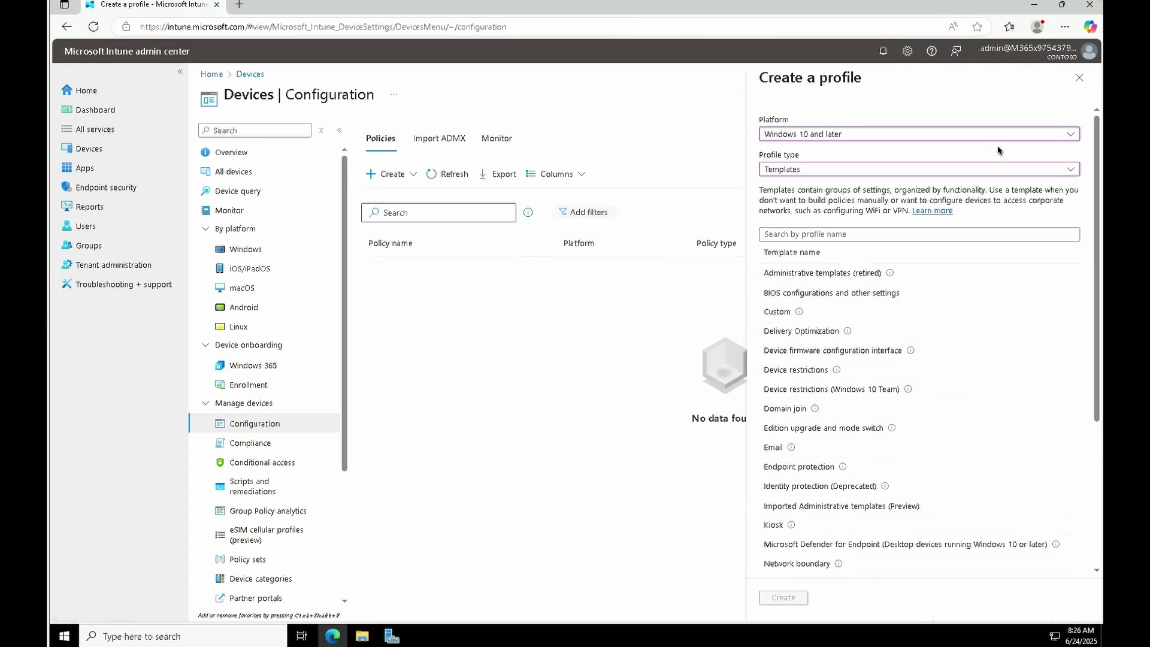
click(1079, 79)
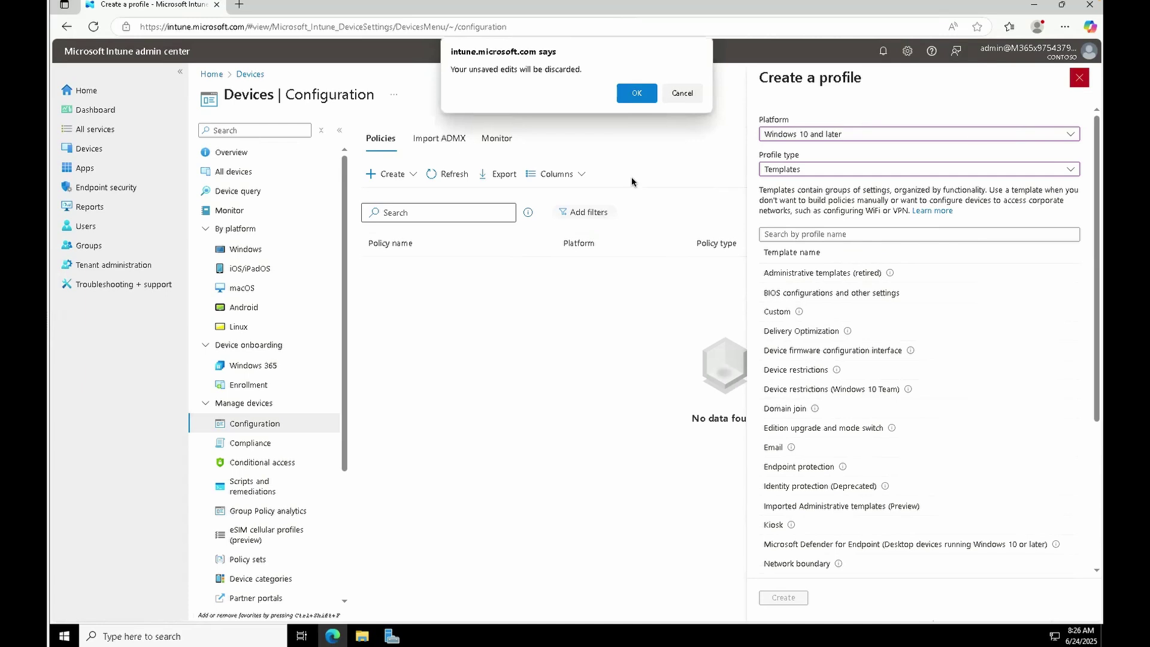
click(635, 94)
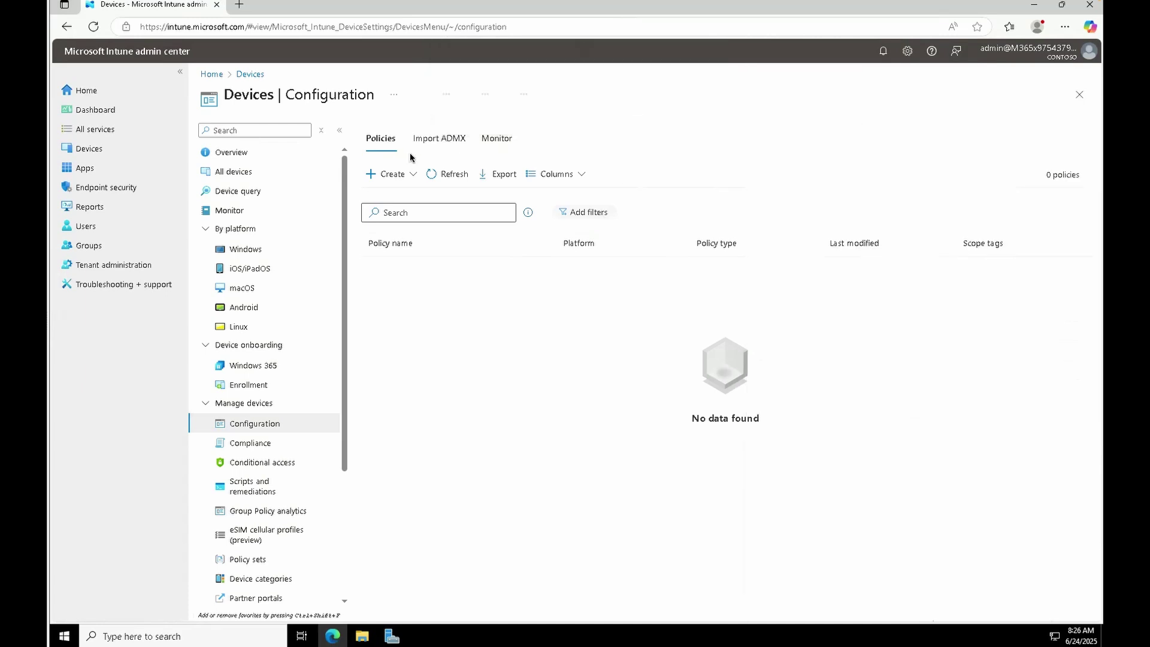
Show the ADMX import page, and open the "Set Chrome browser policies on managed PCs" article from a new-tab Google search for "google chrome admx download"
click(448, 144)
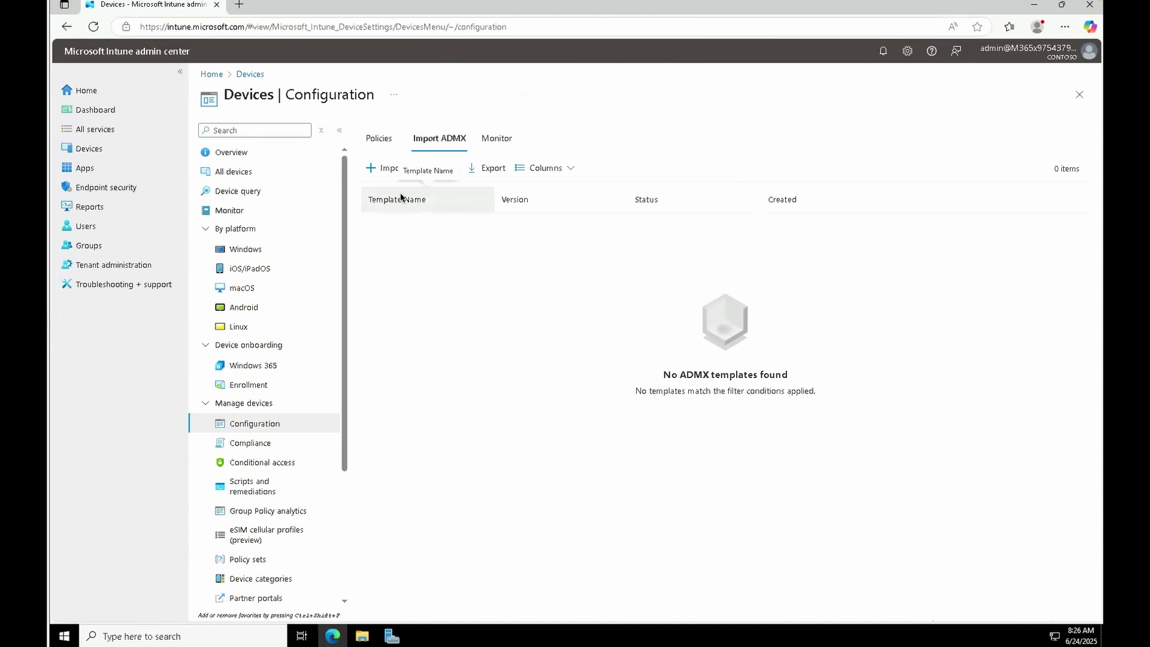
click(239, 6)
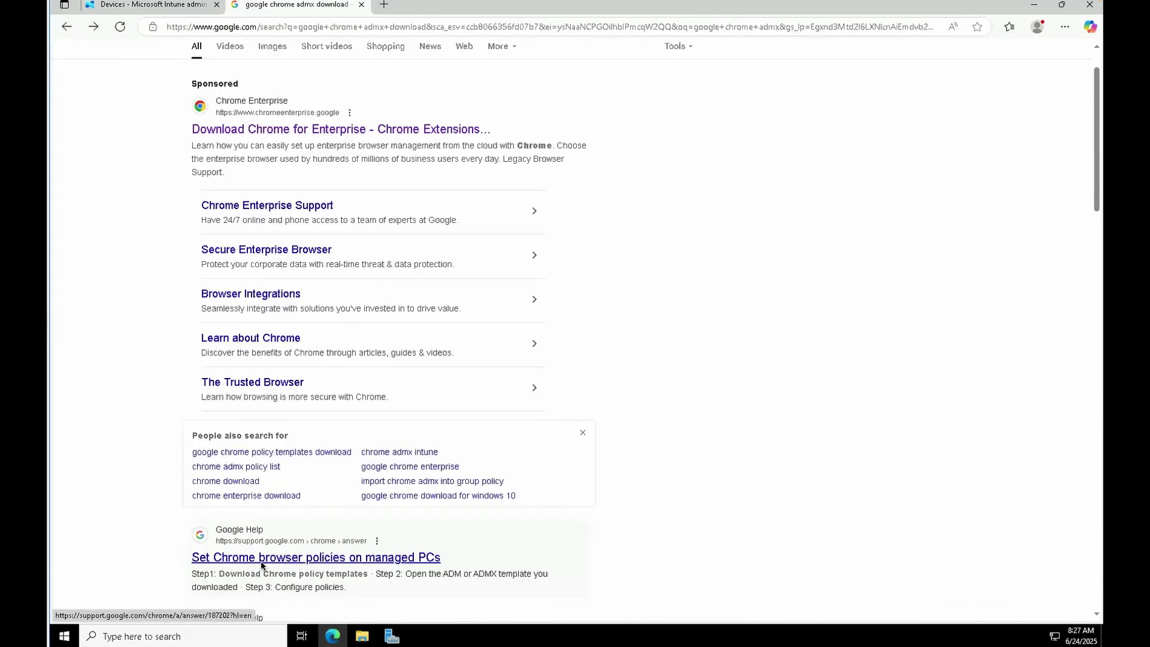
click(380, 562)
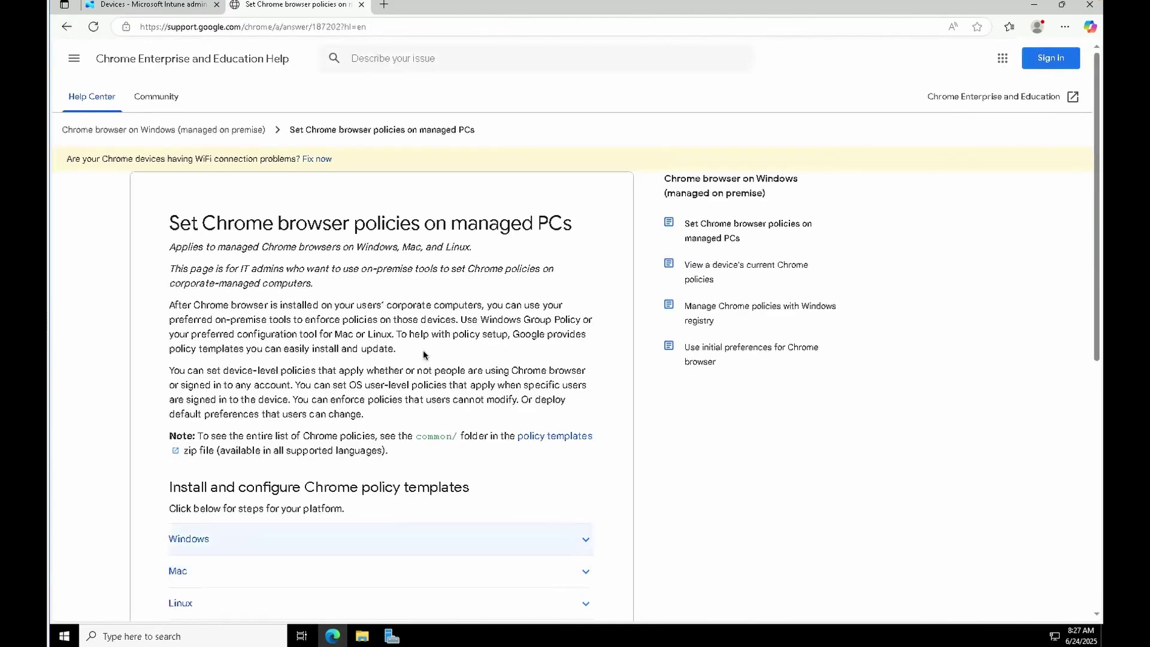
Expand the article's Windows instructions and download the zip file of Google Chrome templates and documentation
scroll(424, 355, down, 5)
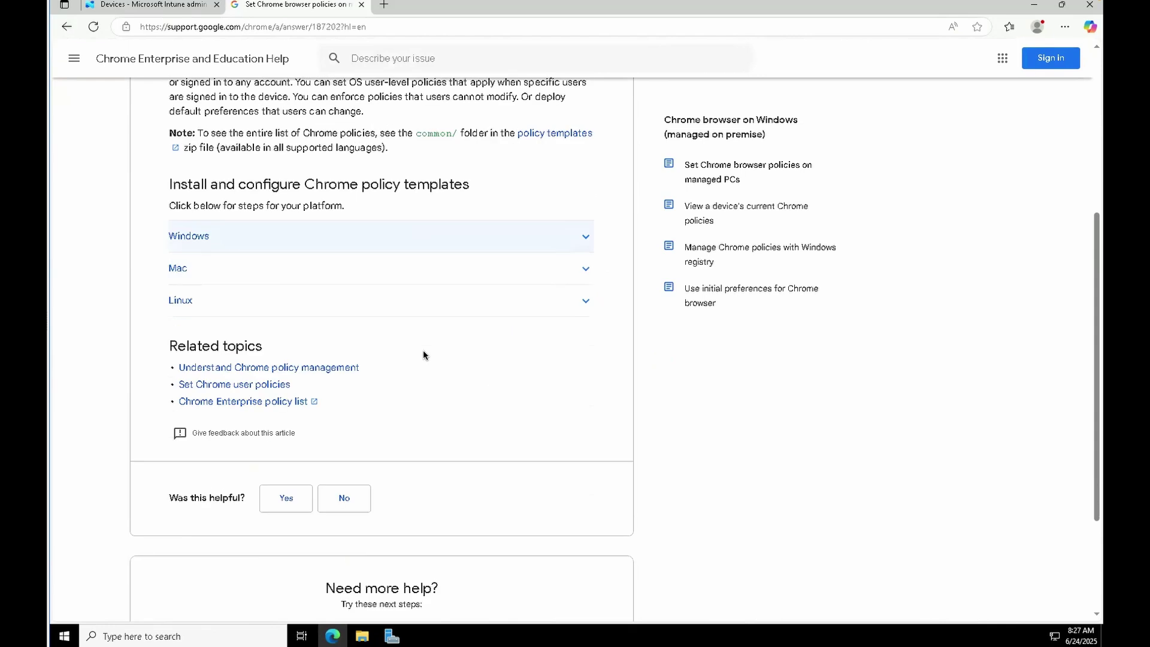
click(576, 240)
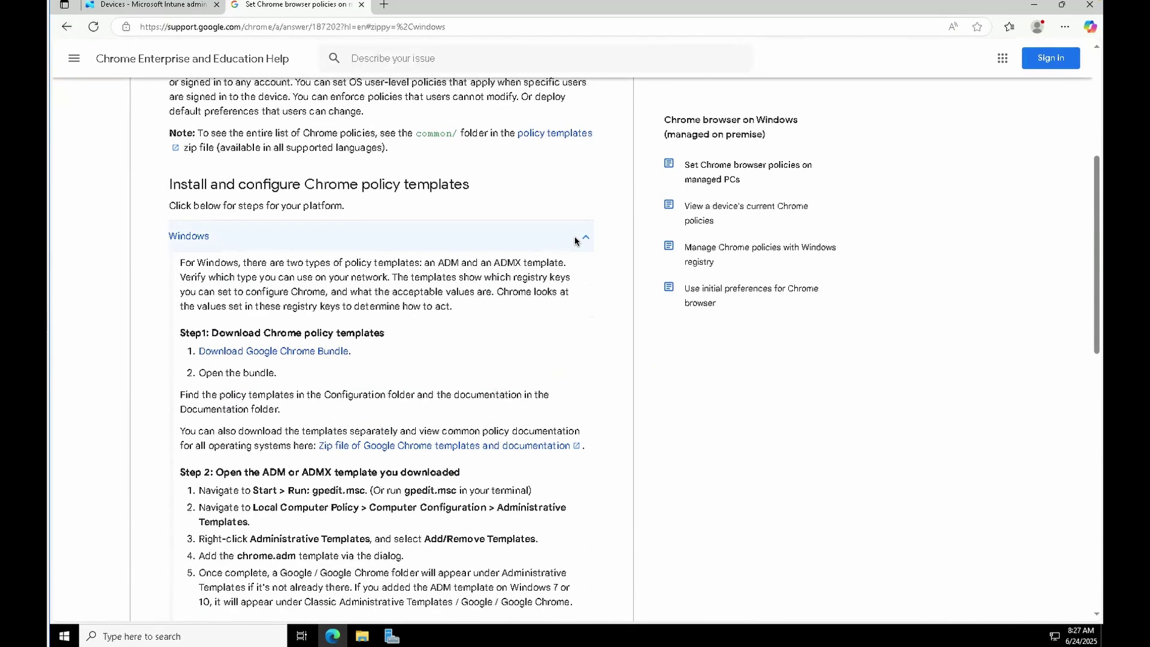
scroll(416, 345, down, 1)
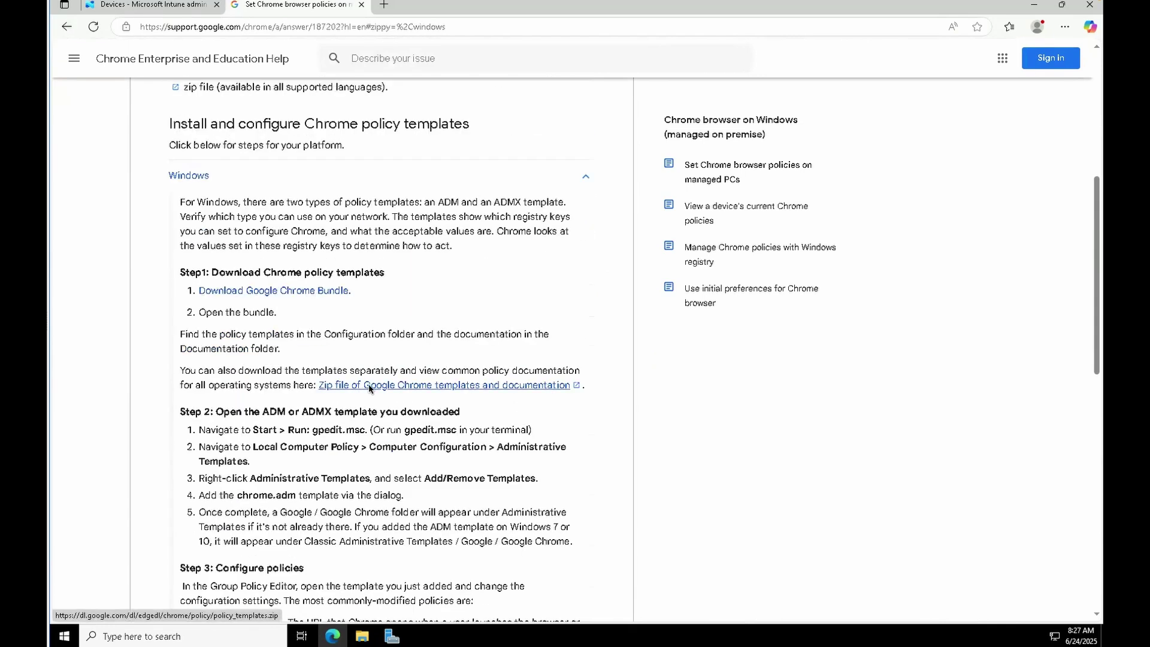
click(448, 386)
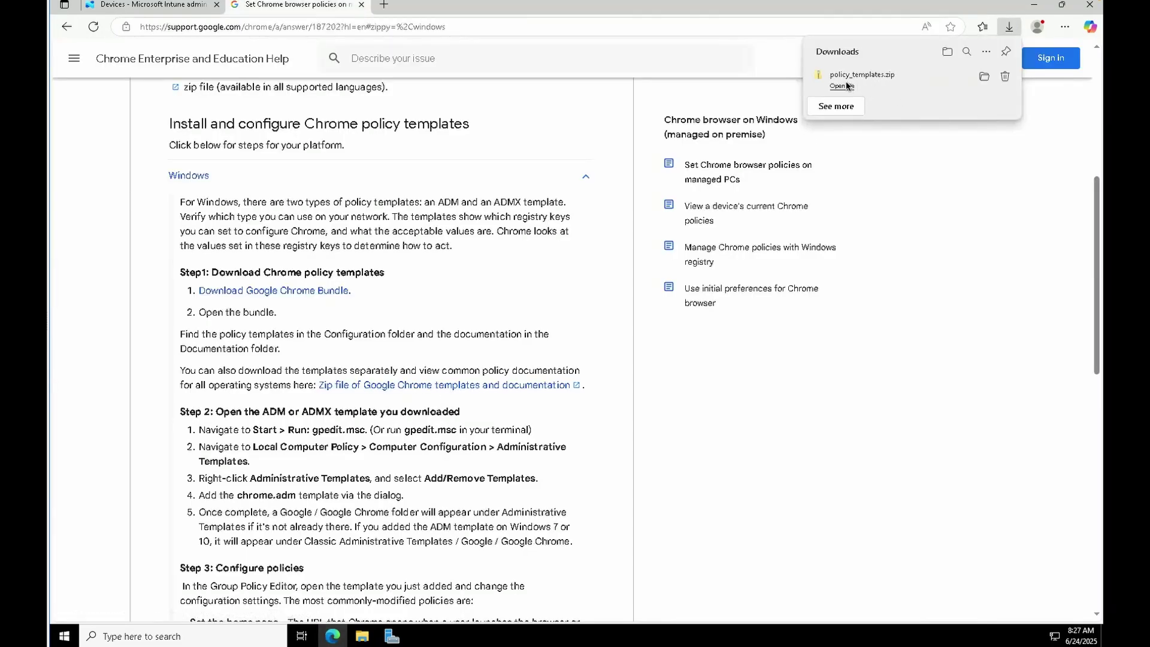
Show policy_templates.zip in its download folder and extract it to the policy_templates folder in Downloads
click(986, 77)
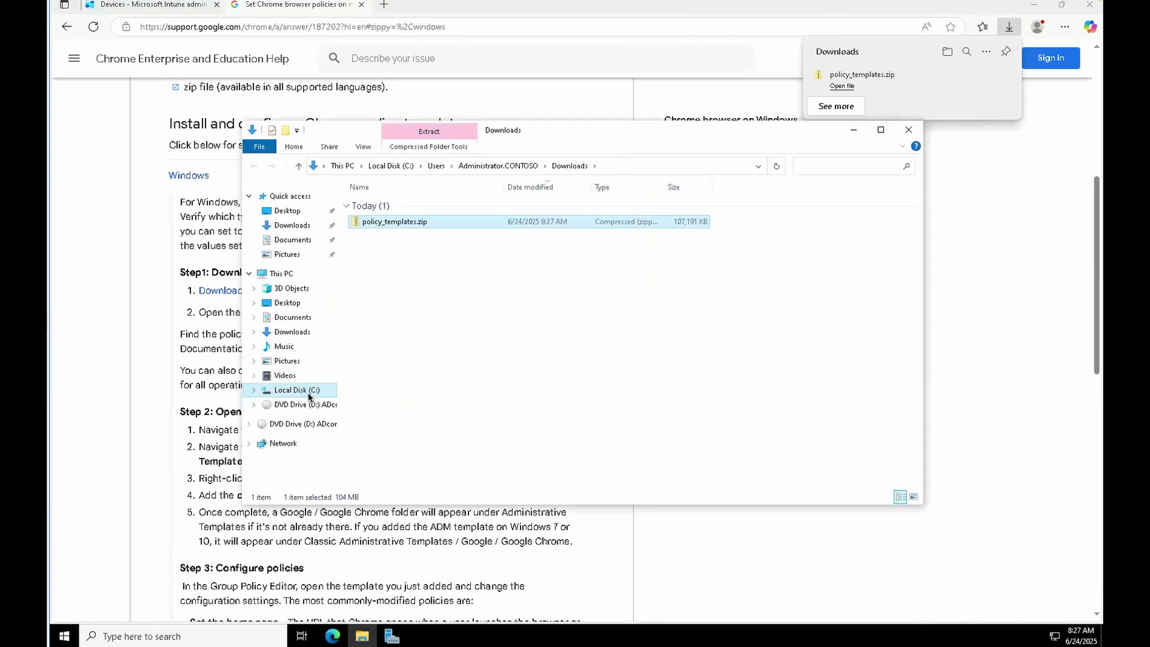
right_click(395, 226)
click(428, 268)
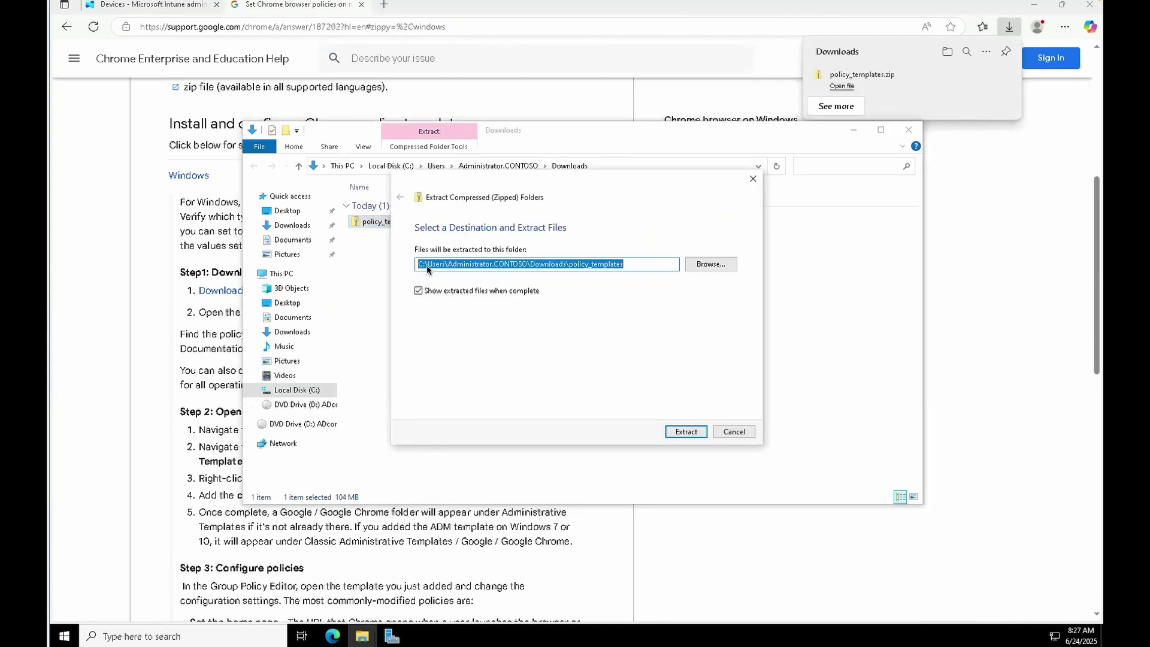
click(683, 432)
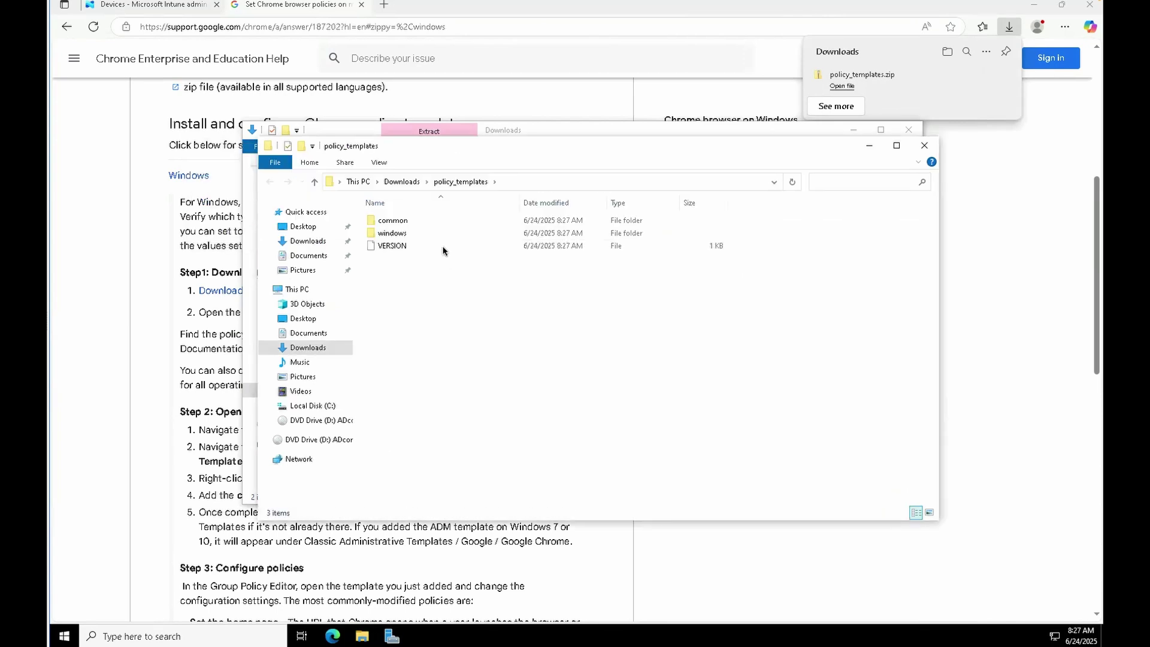
Look through the extracted windows folder's admx and en-US subfolders, and close that File Explorer window
double_click(403, 234)
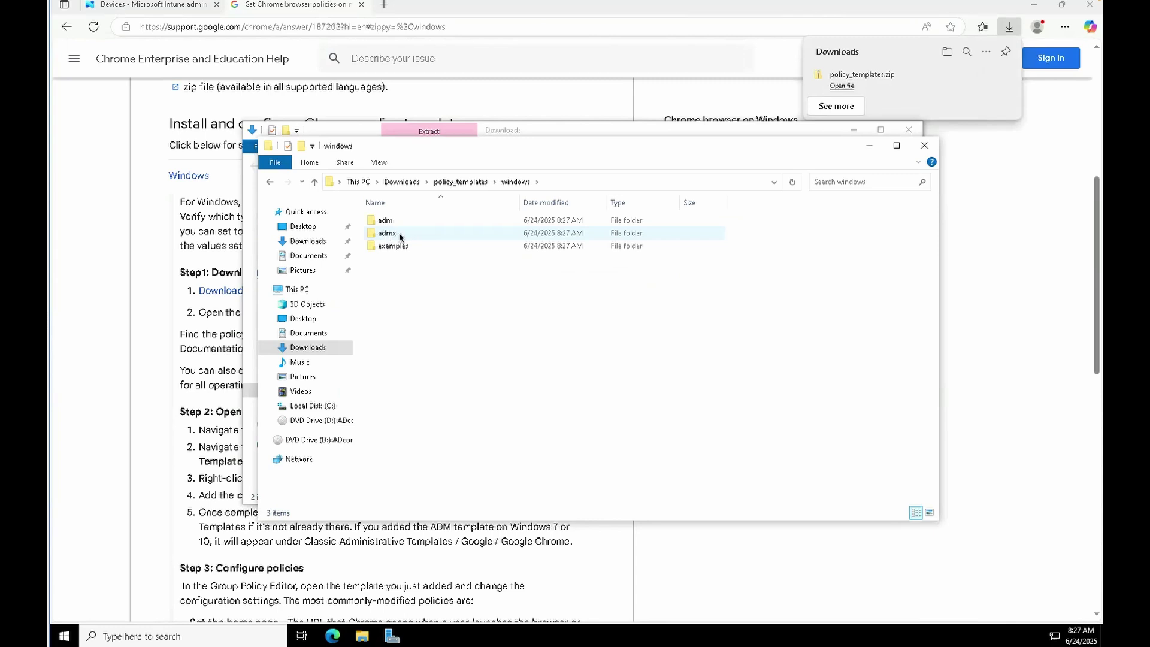
double_click(403, 235)
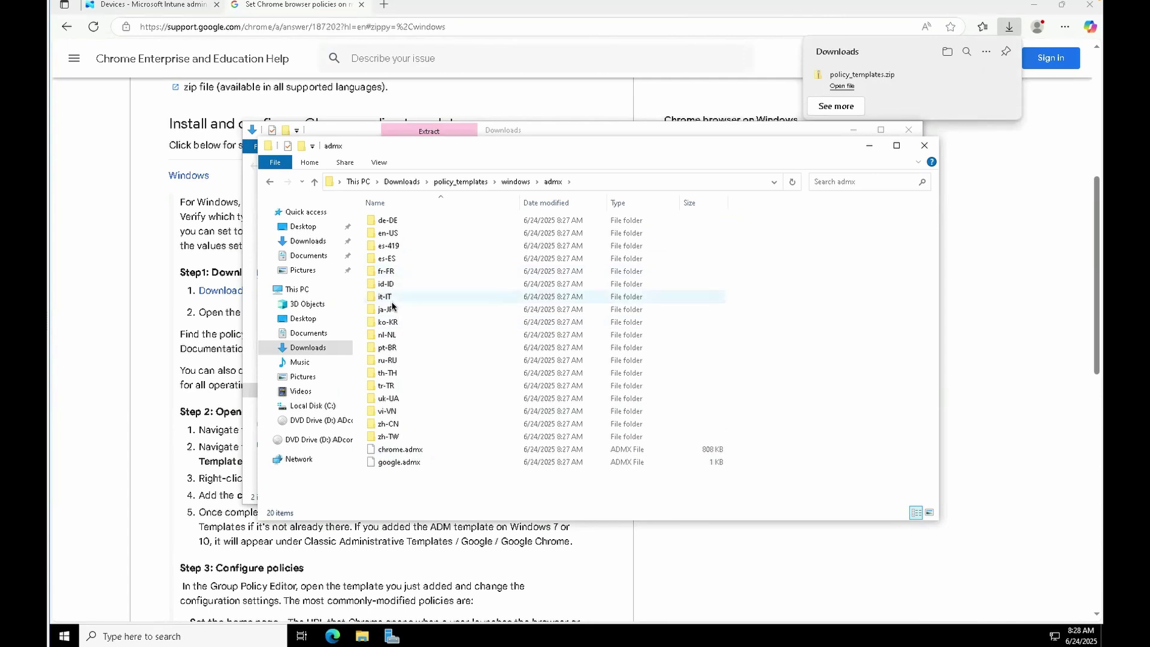
double_click(393, 235)
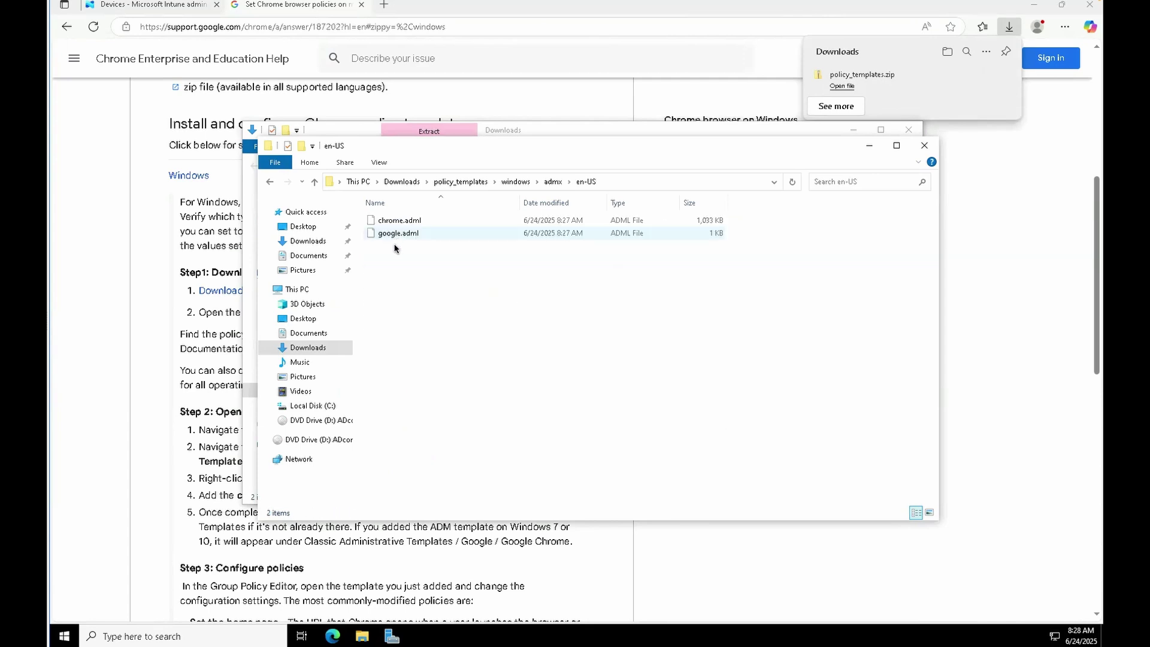
click(925, 145)
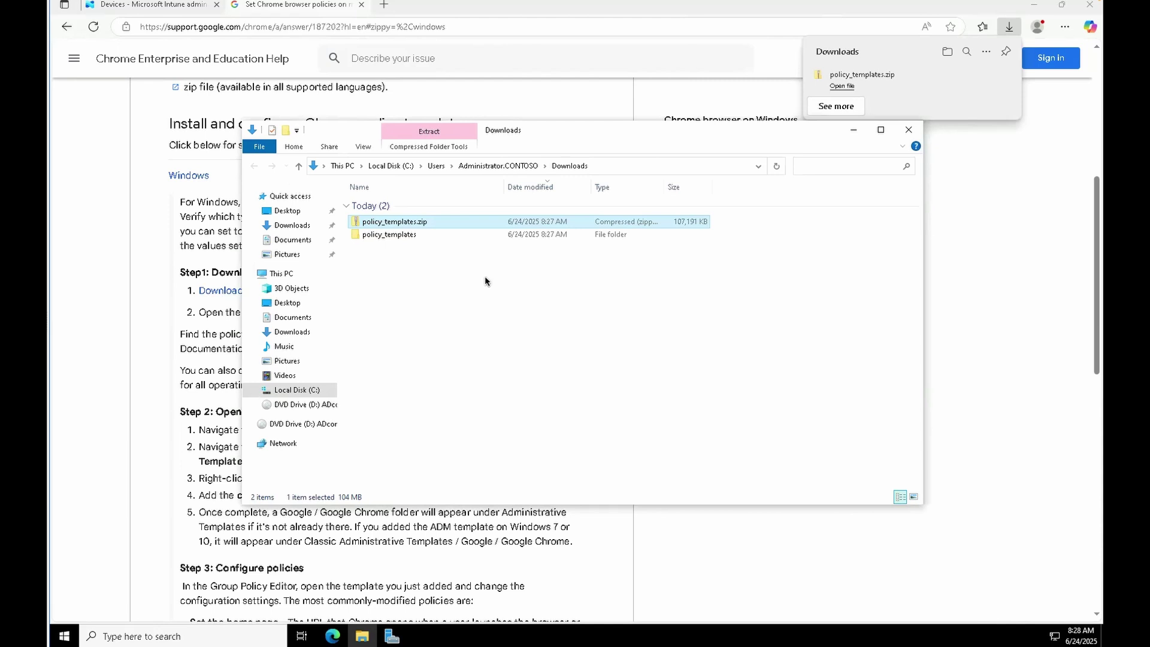
Open chrome.admx from policy_templates\windows\admx in Notepad, keeping Notepad as the app always used for .admx files
double_click(392, 235)
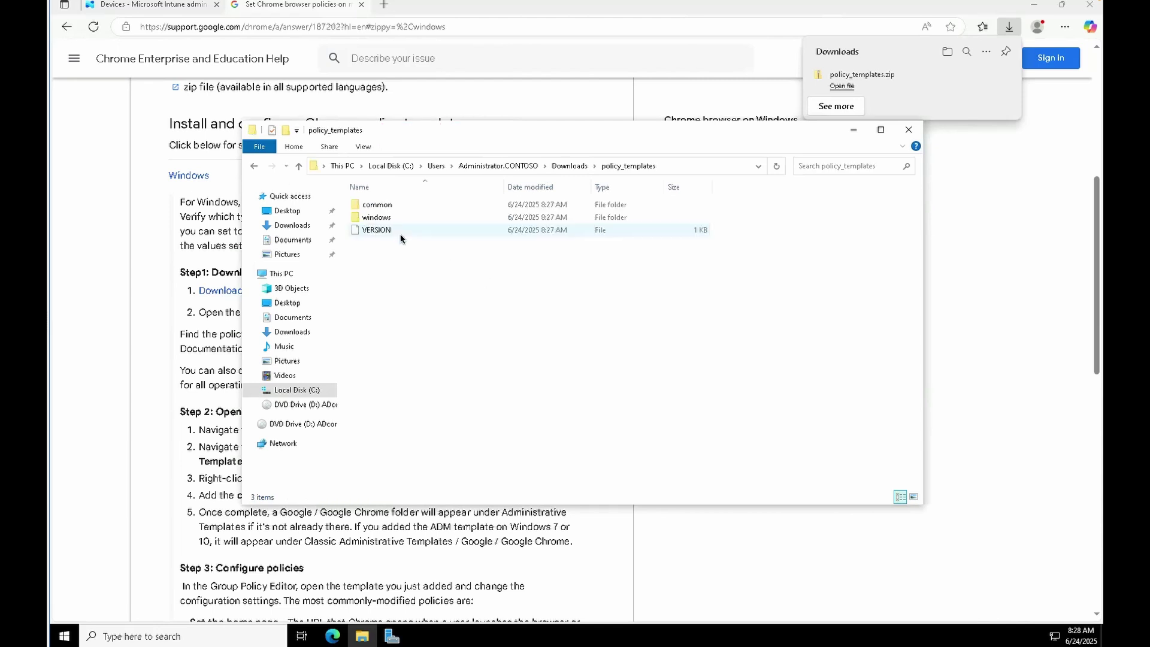
double_click(383, 217)
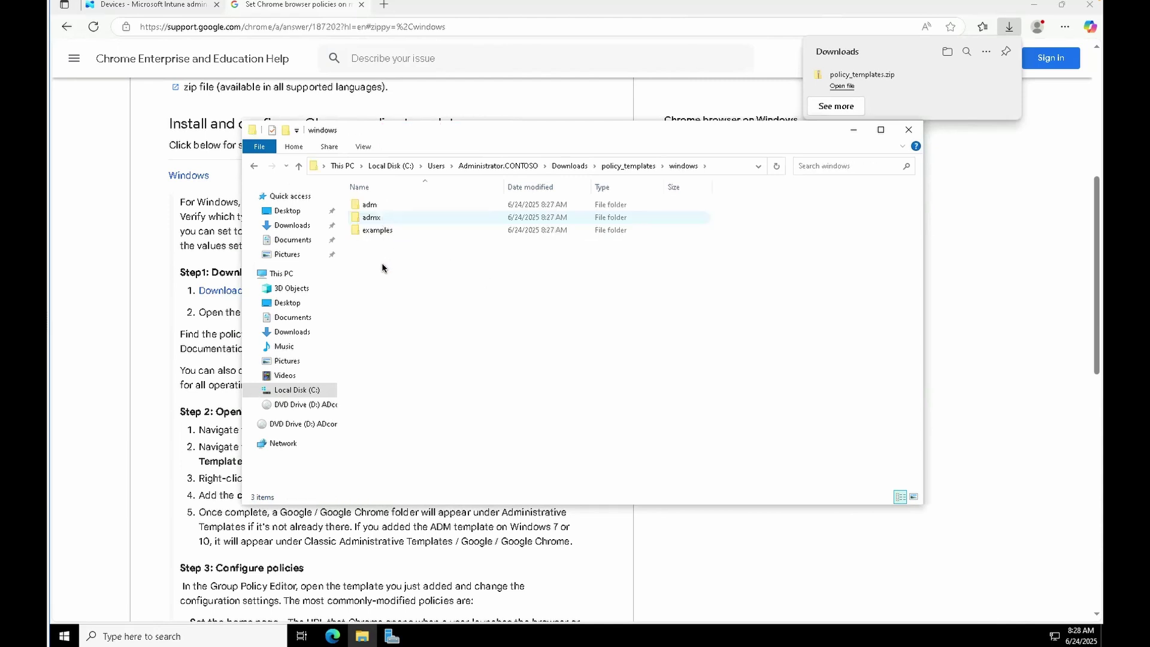
double_click(372, 217)
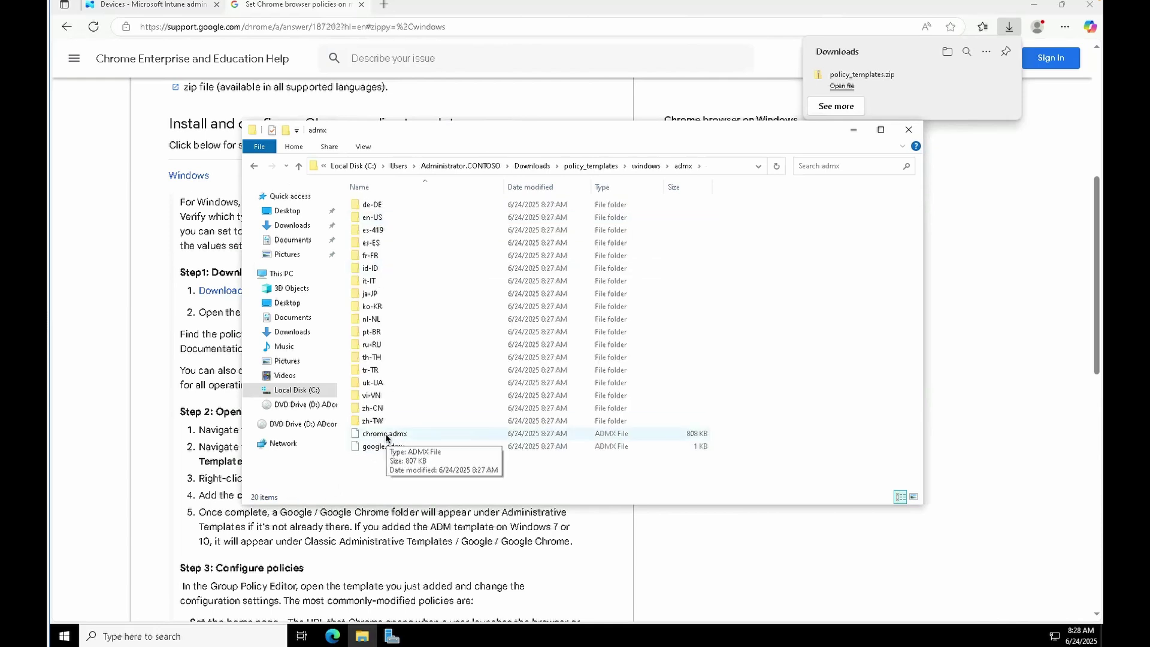
click(387, 436)
double_click(386, 436)
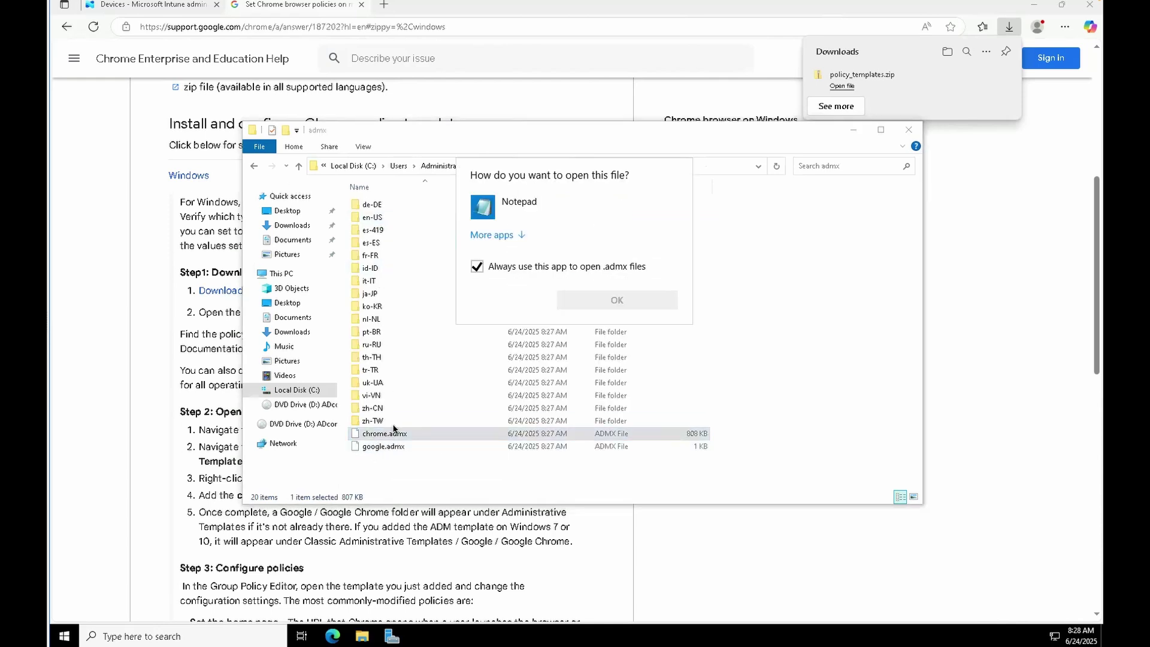
click(505, 209)
click(581, 298)
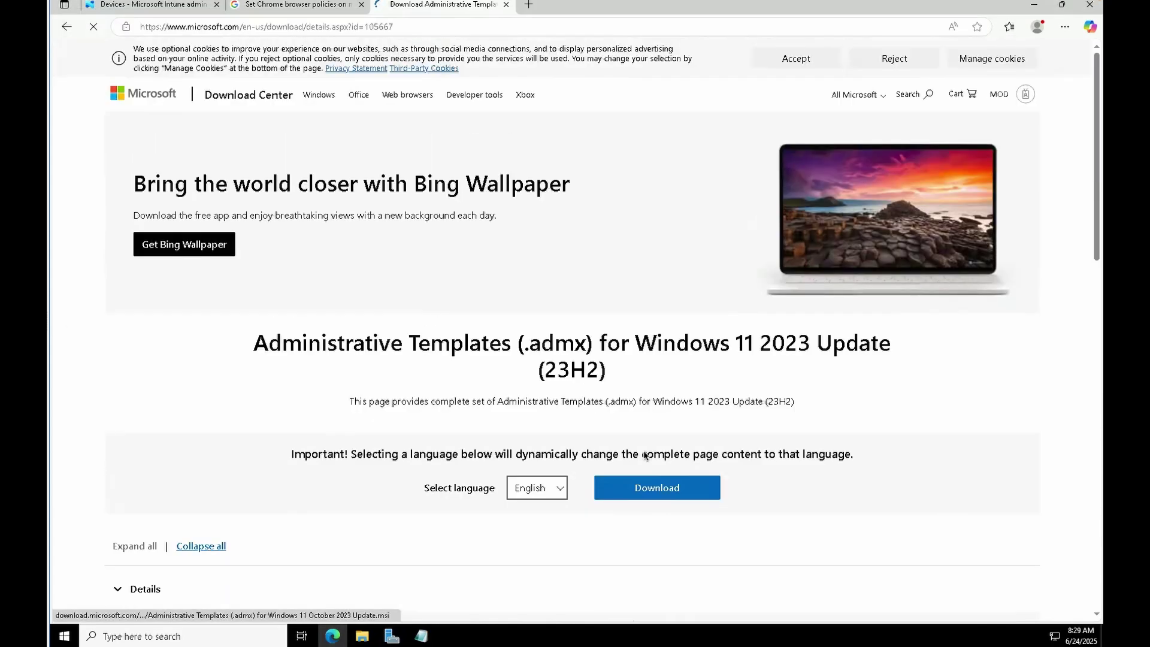
Download the English Administrative Templates (.admx) for Windows 11 2023 Update (23H2) and accept the license terms in its installer
click(646, 487)
click(984, 76)
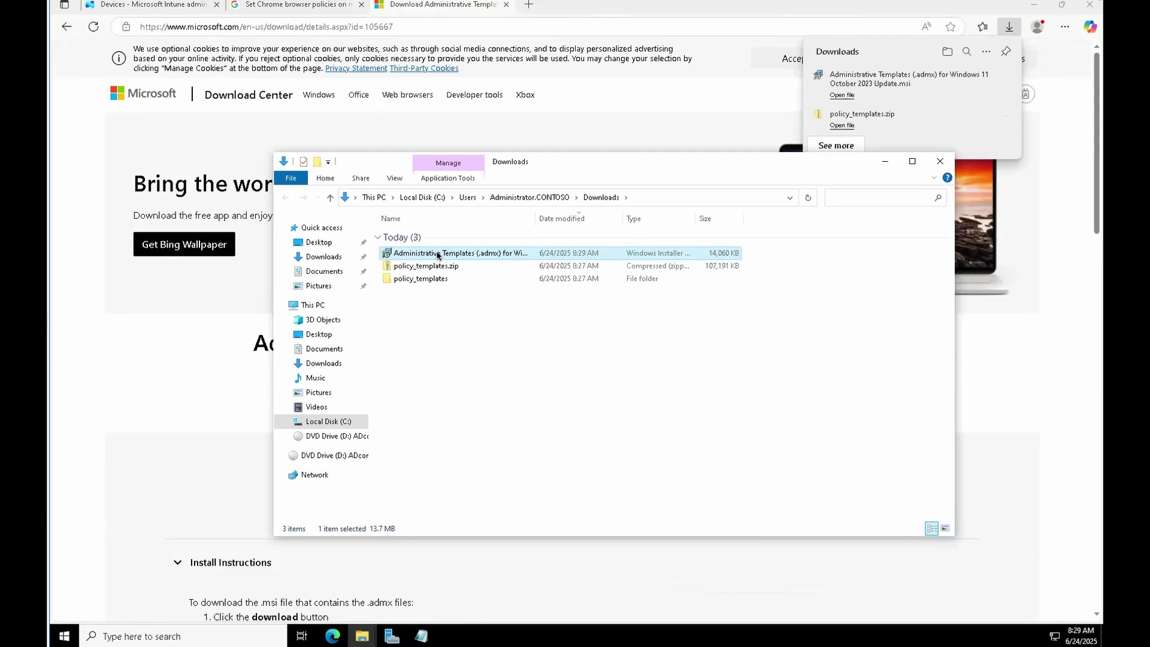
double_click(438, 255)
click(636, 412)
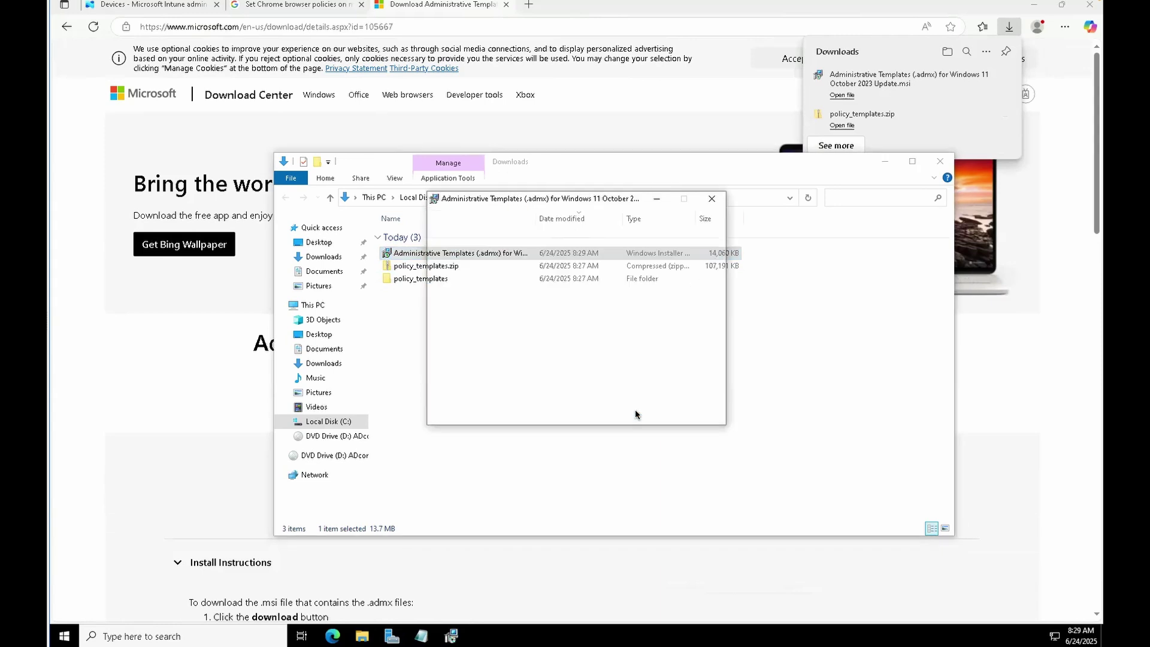
click(479, 384)
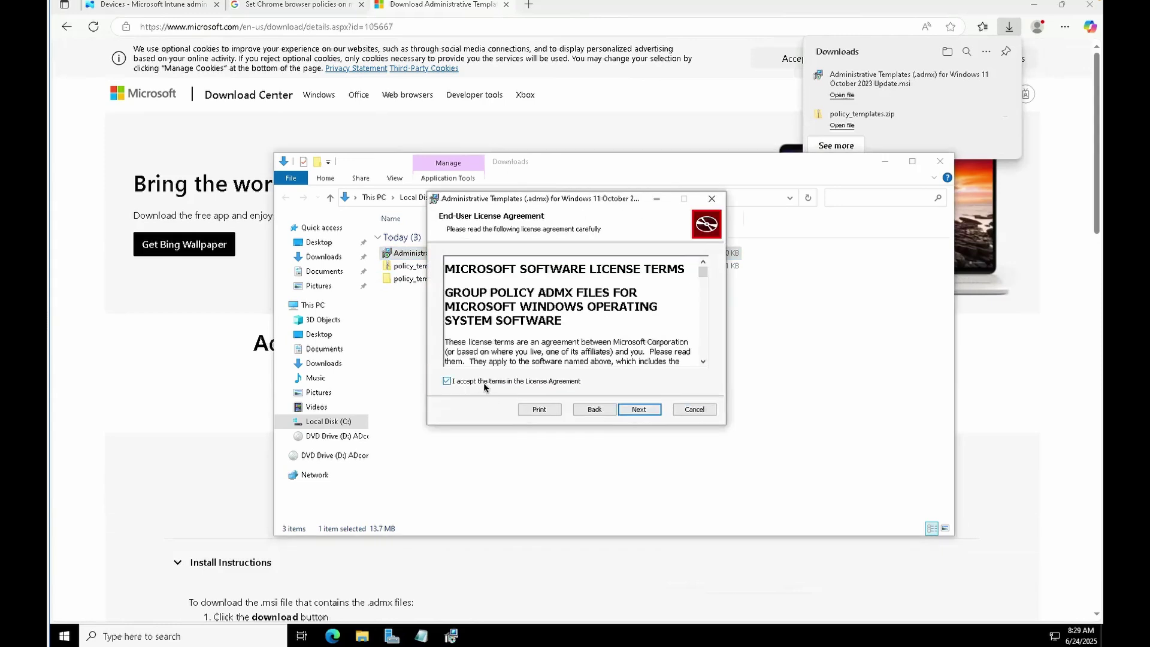
click(631, 411)
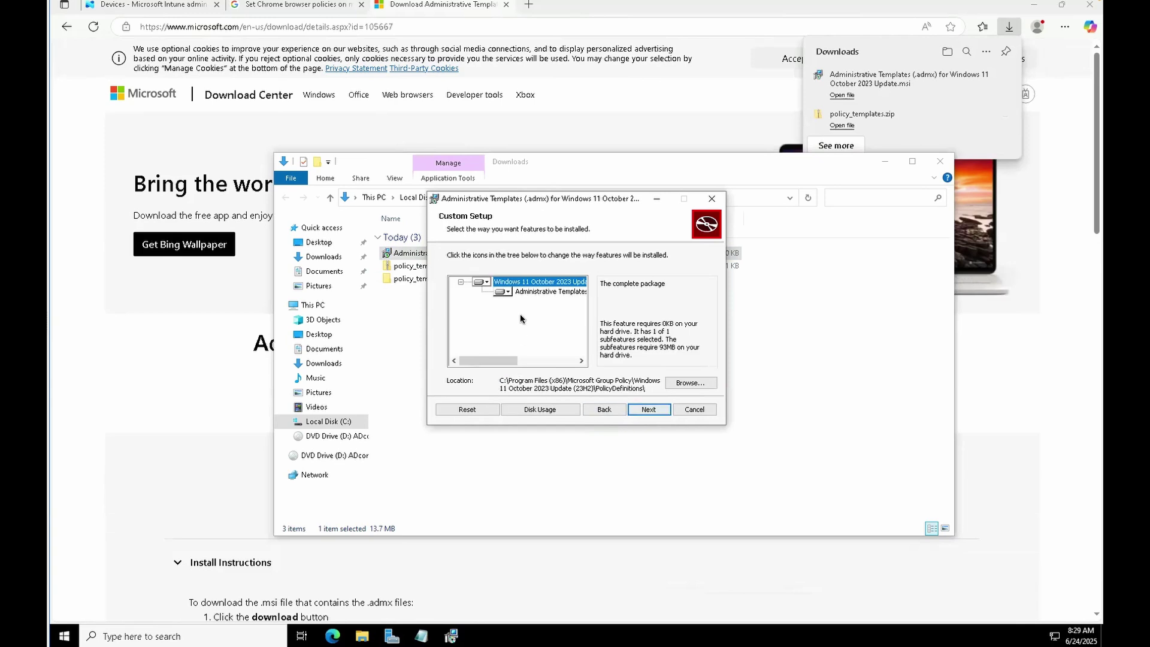
Browse the installer's destination folder to C:\Users\Administrator\Downloads
click(681, 383)
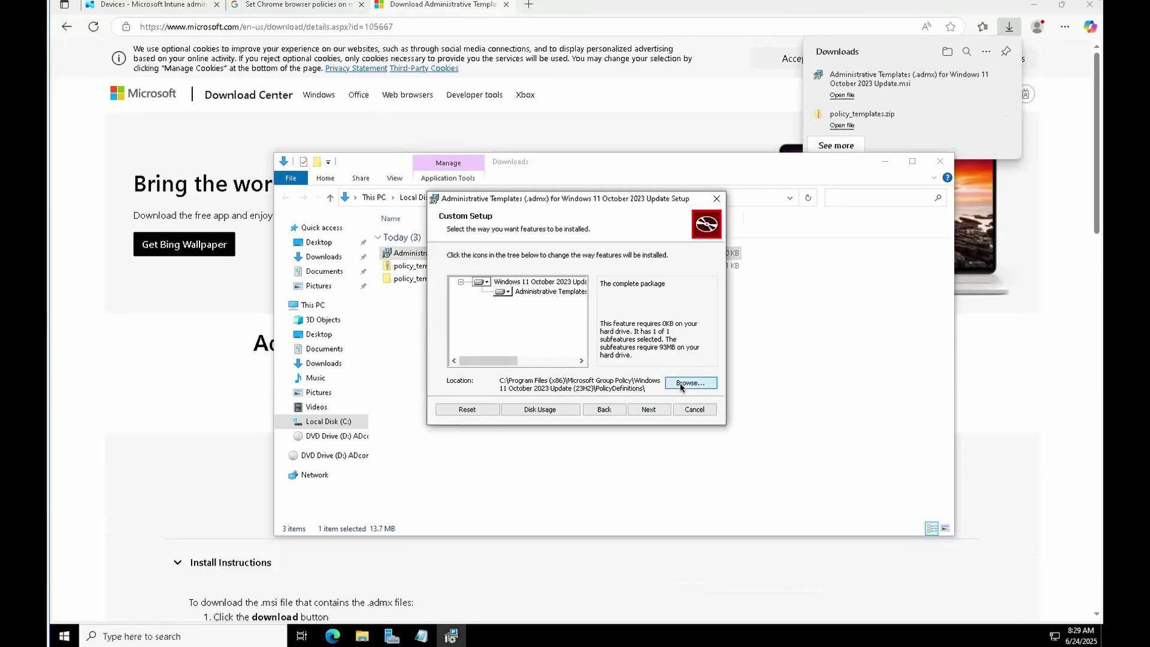
click(656, 259)
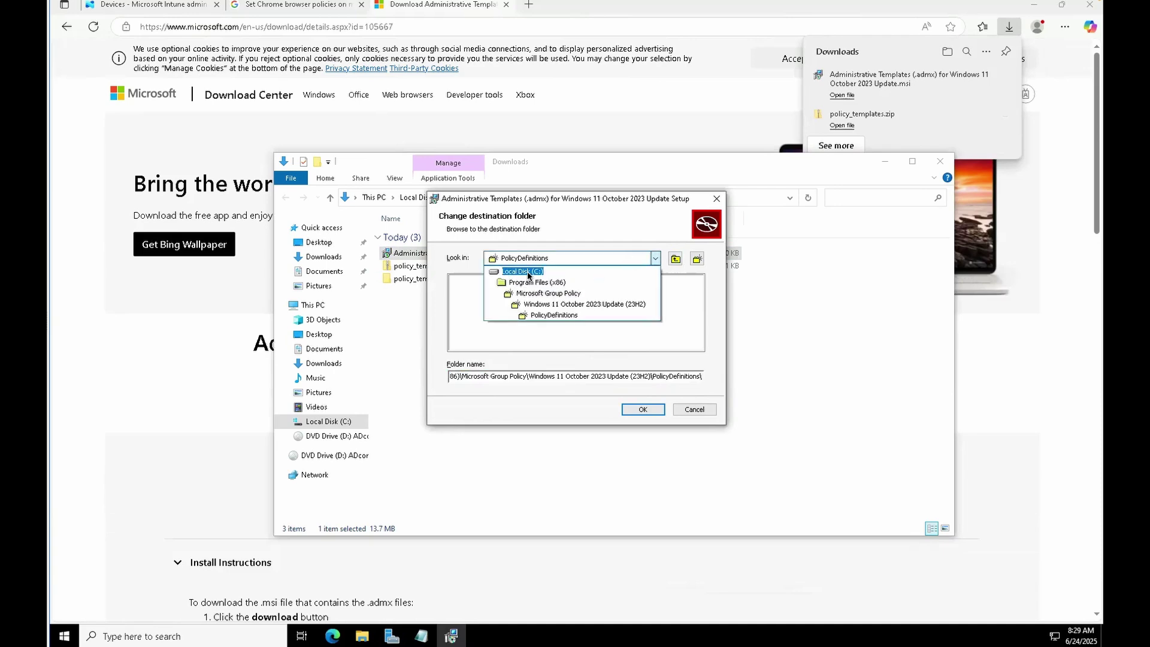
click(529, 272)
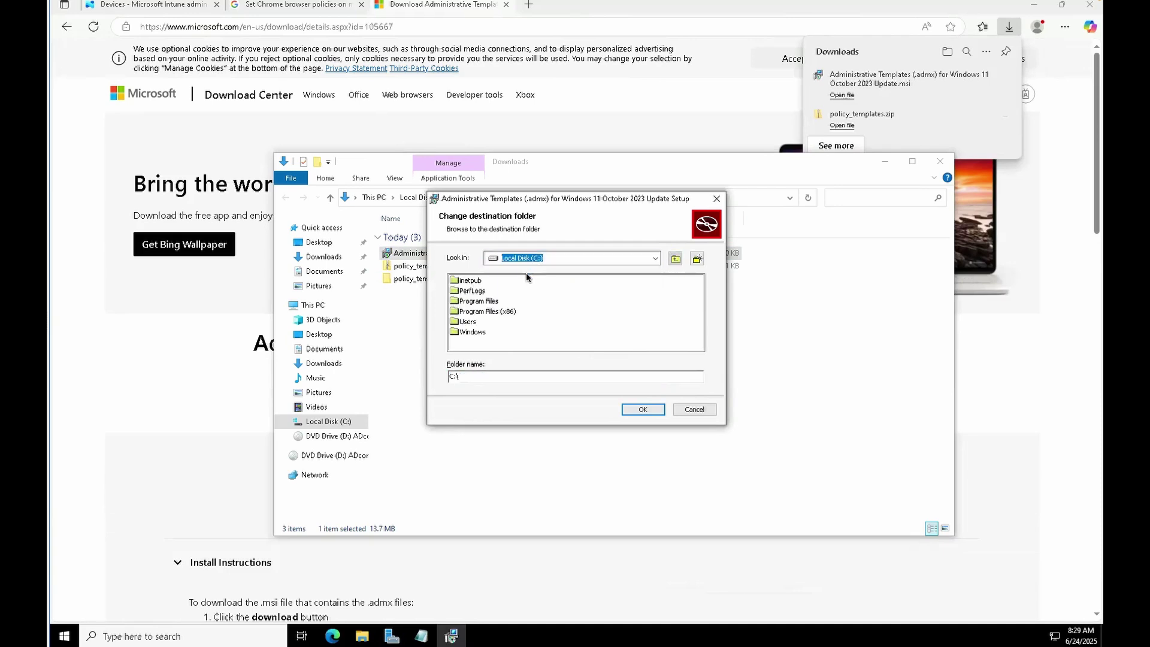
double_click(468, 322)
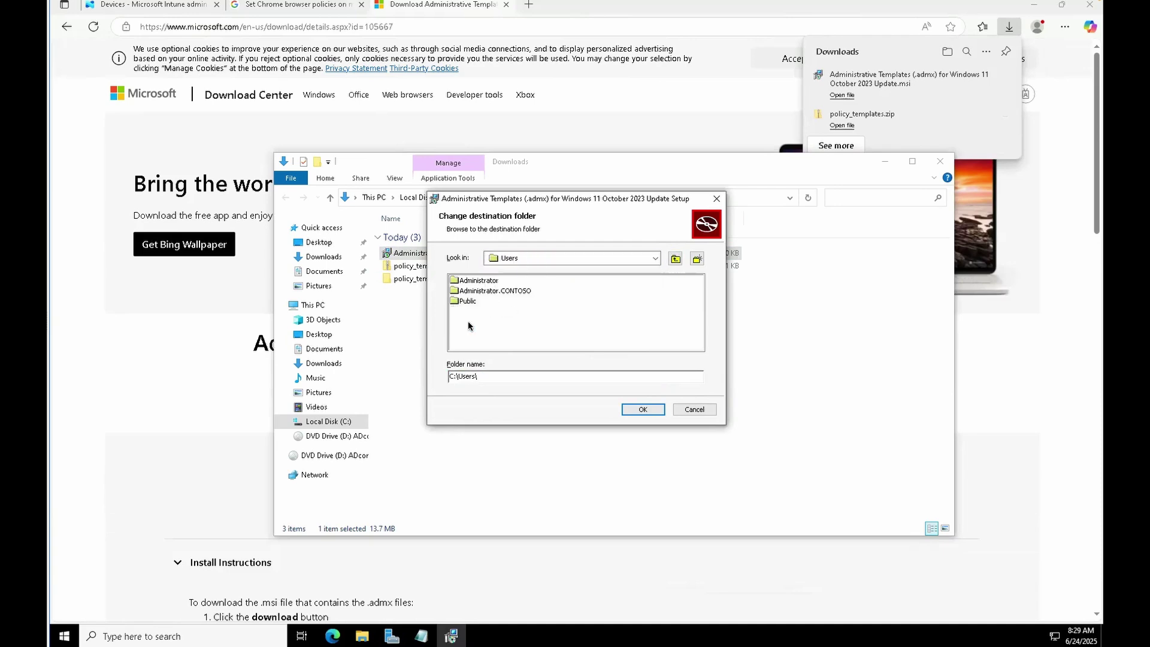
double_click(482, 282)
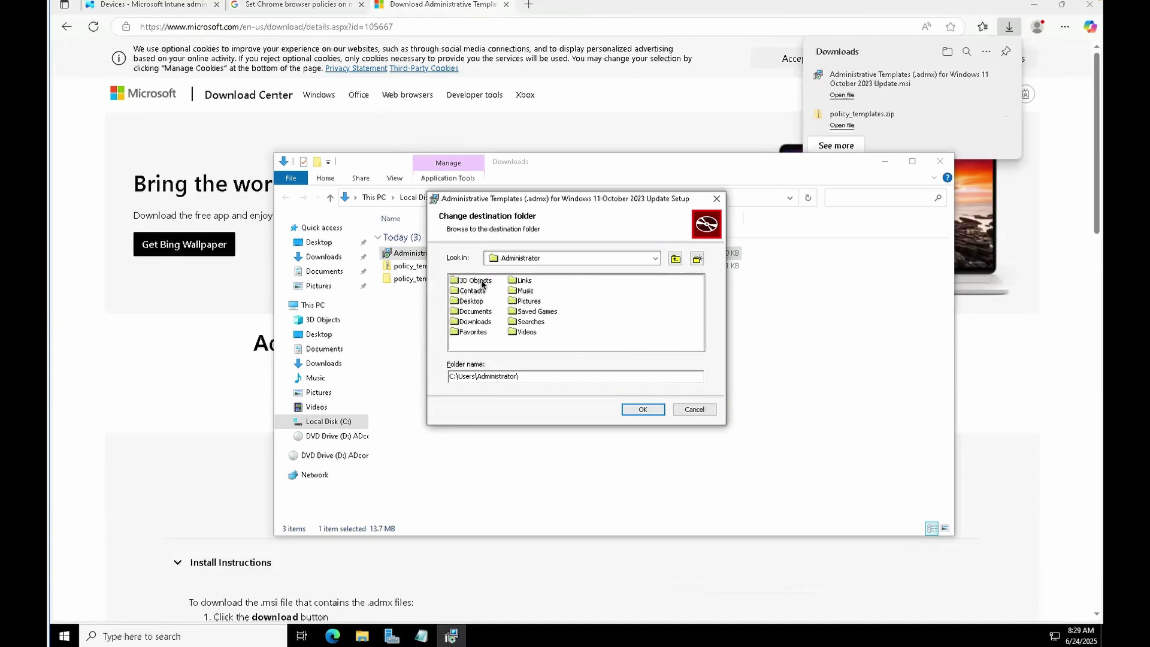
double_click(479, 323)
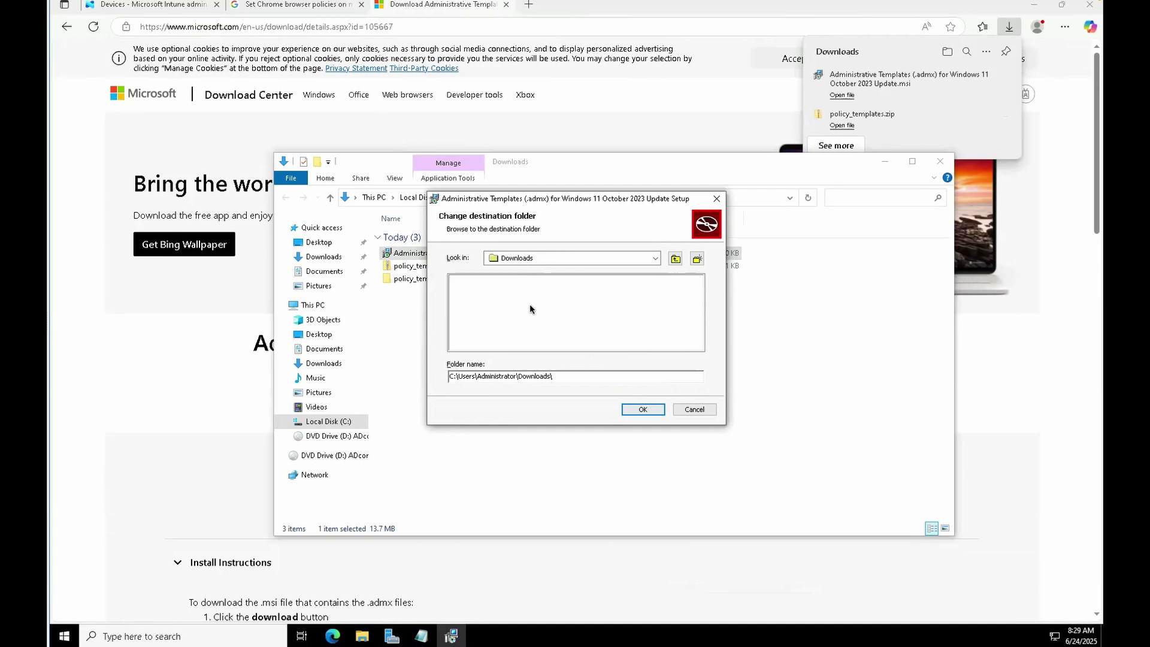
Create a windowspolicy folder as the destination in Downloads and install the Windows 11 administrative templates there
click(698, 259)
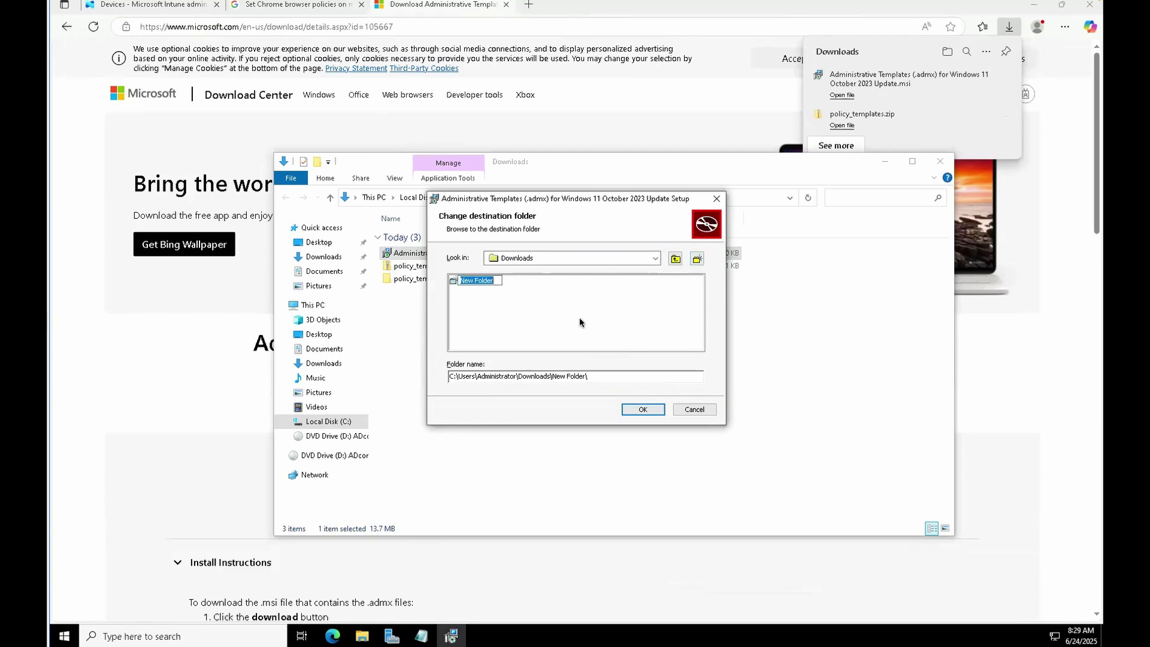
text(windowspolicy)
key(Return)
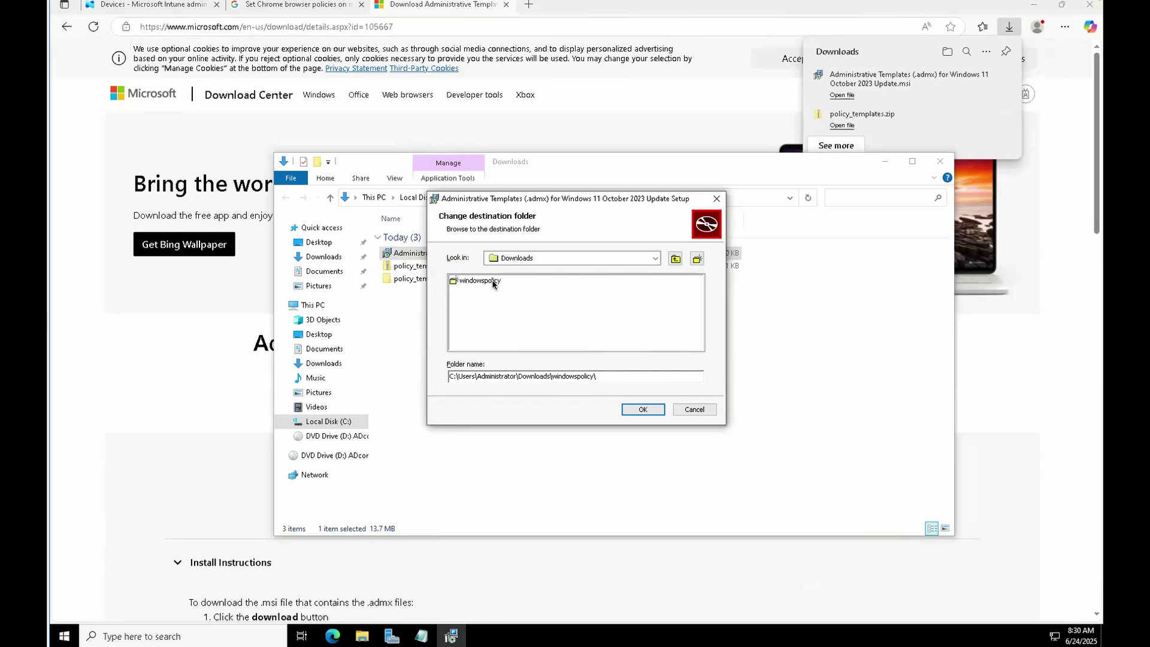
double_click(489, 280)
click(633, 407)
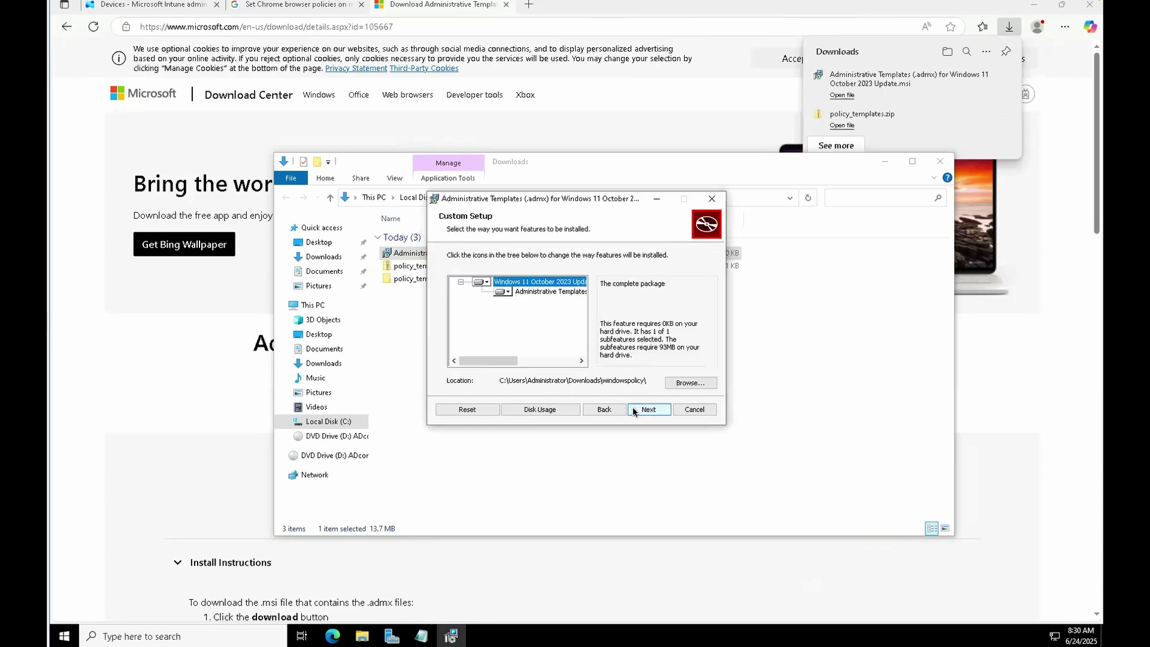
click(640, 408)
click(640, 408)
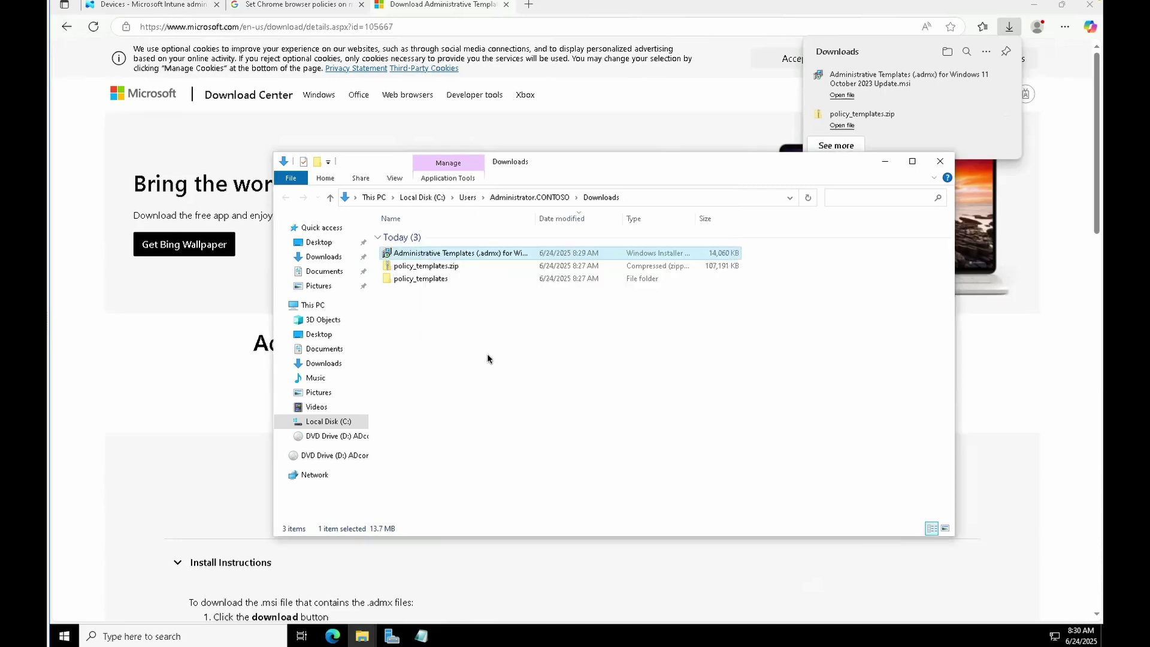
Show the installed template files in C:\Users\Administrator\Downloads\windowspolicy
click(337, 424)
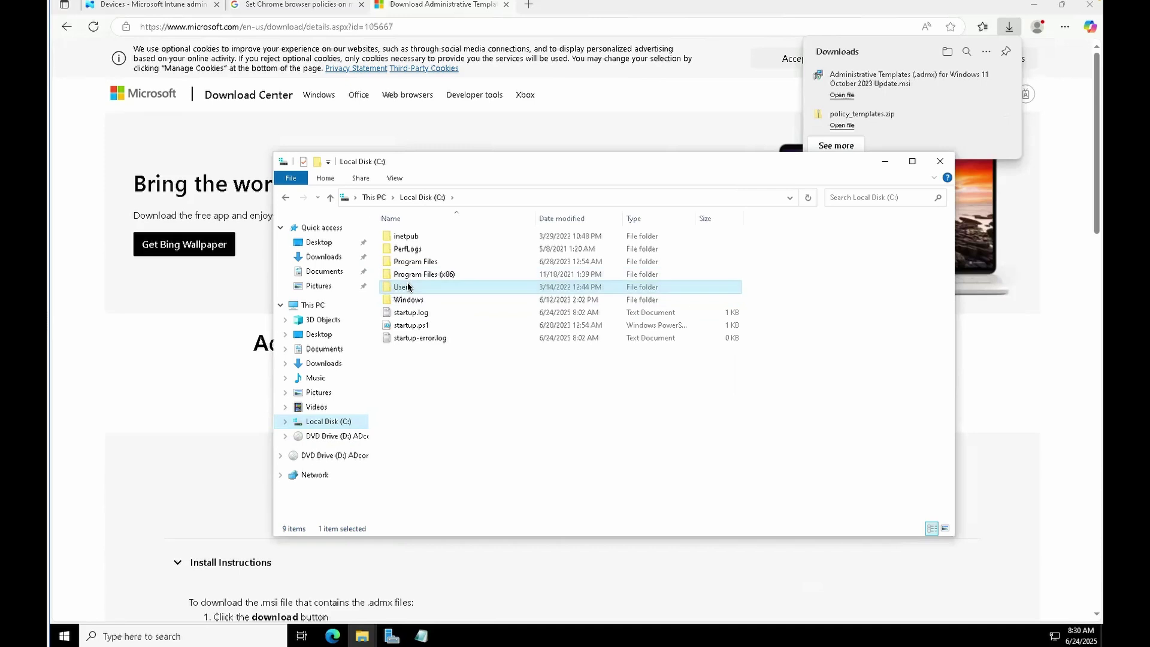
double_click(409, 287)
click(410, 237)
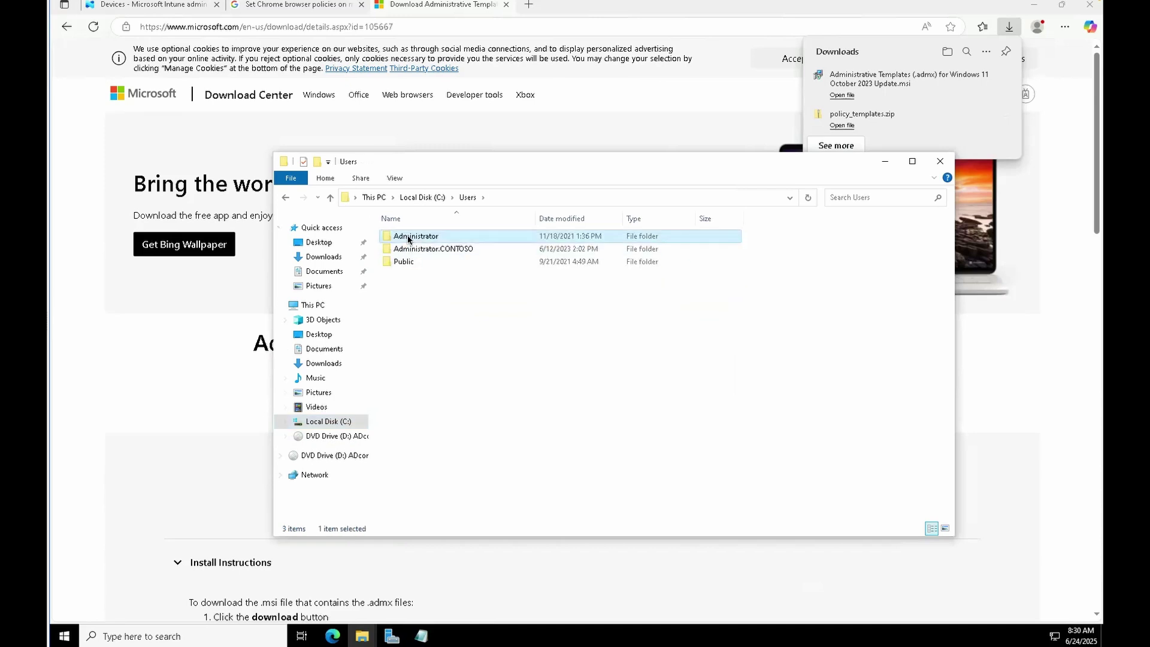
double_click(409, 238)
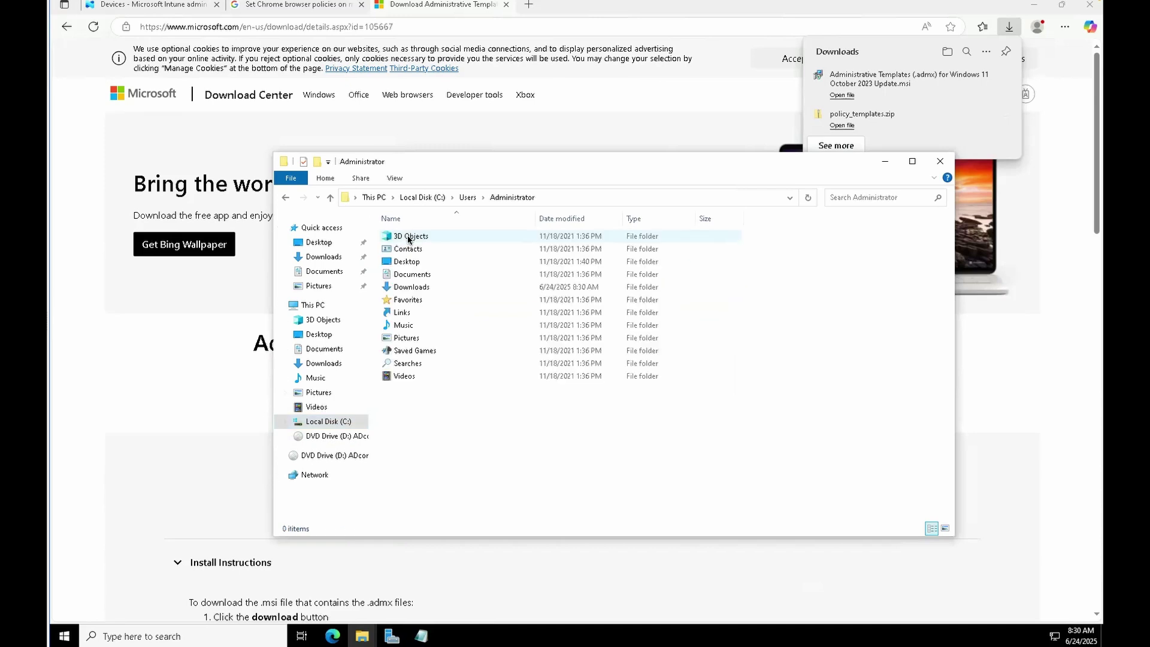
double_click(412, 283)
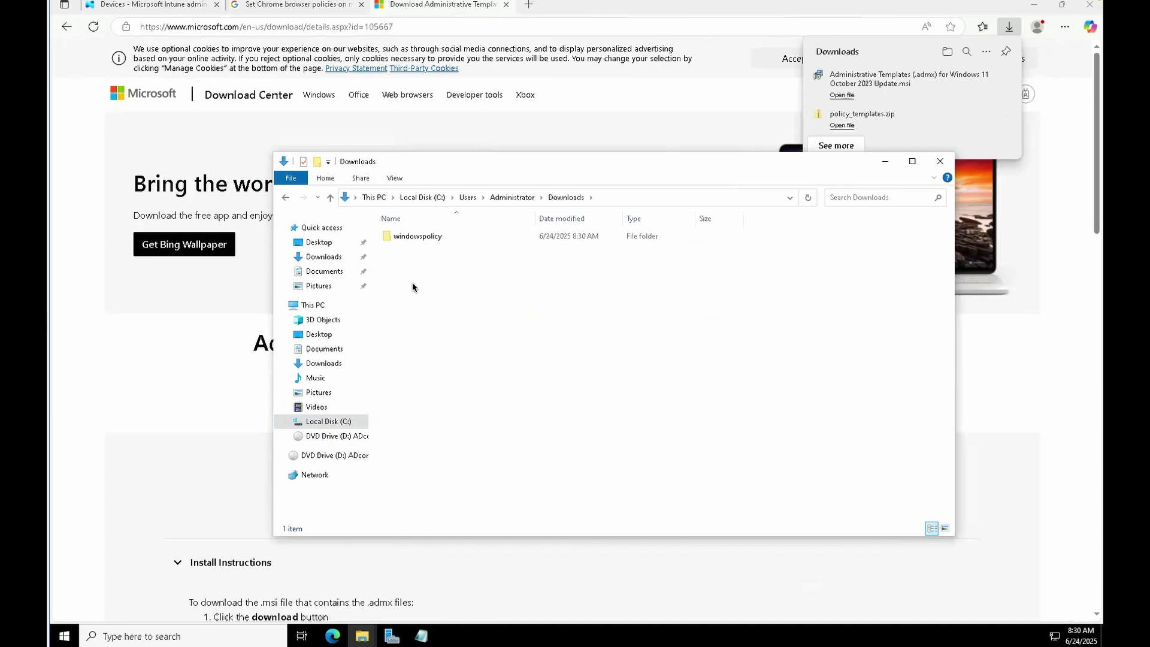
double_click(431, 237)
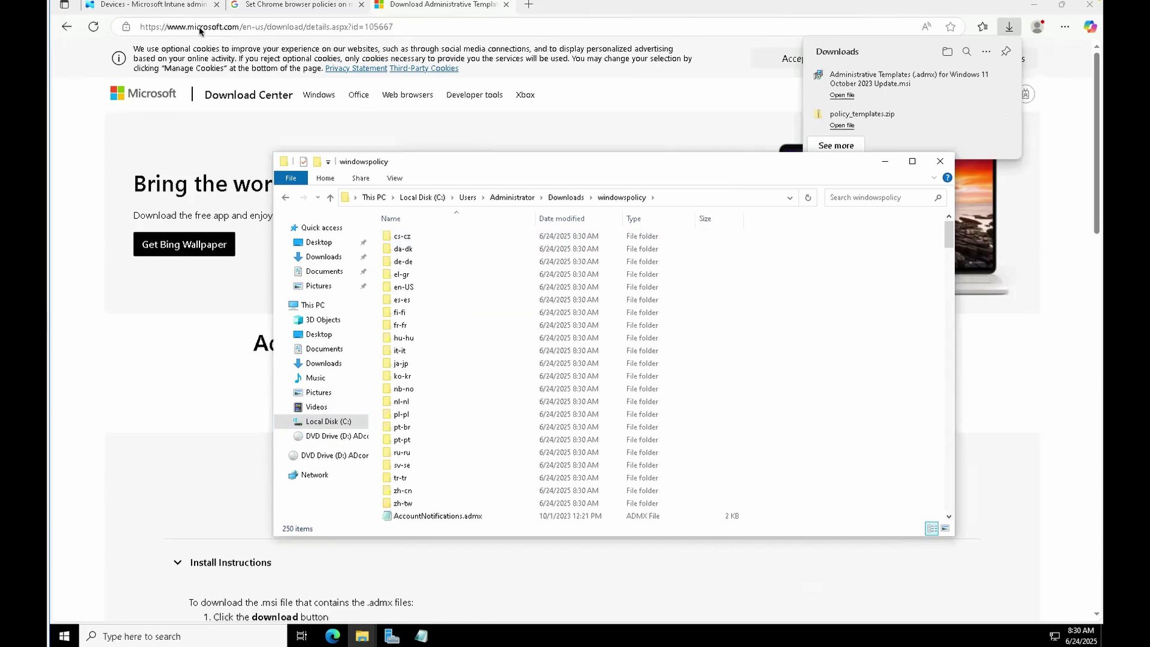
Return to the Intune admin center, start a new ADMX import and open the file selection for the ADMX file
click(178, 8)
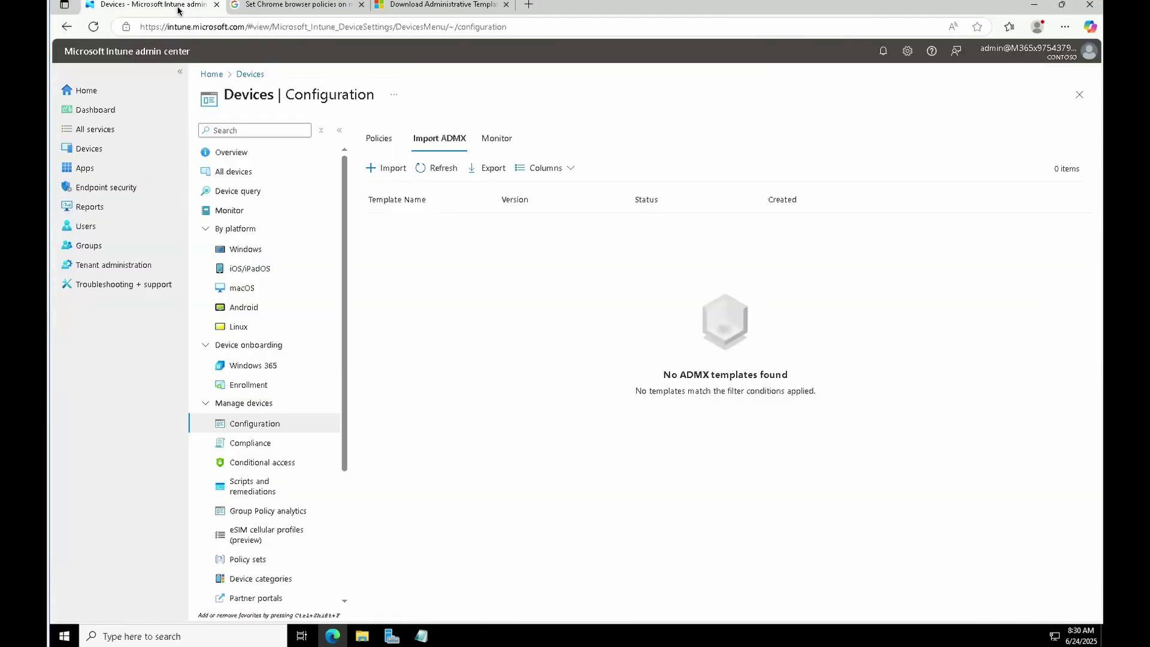
click(388, 173)
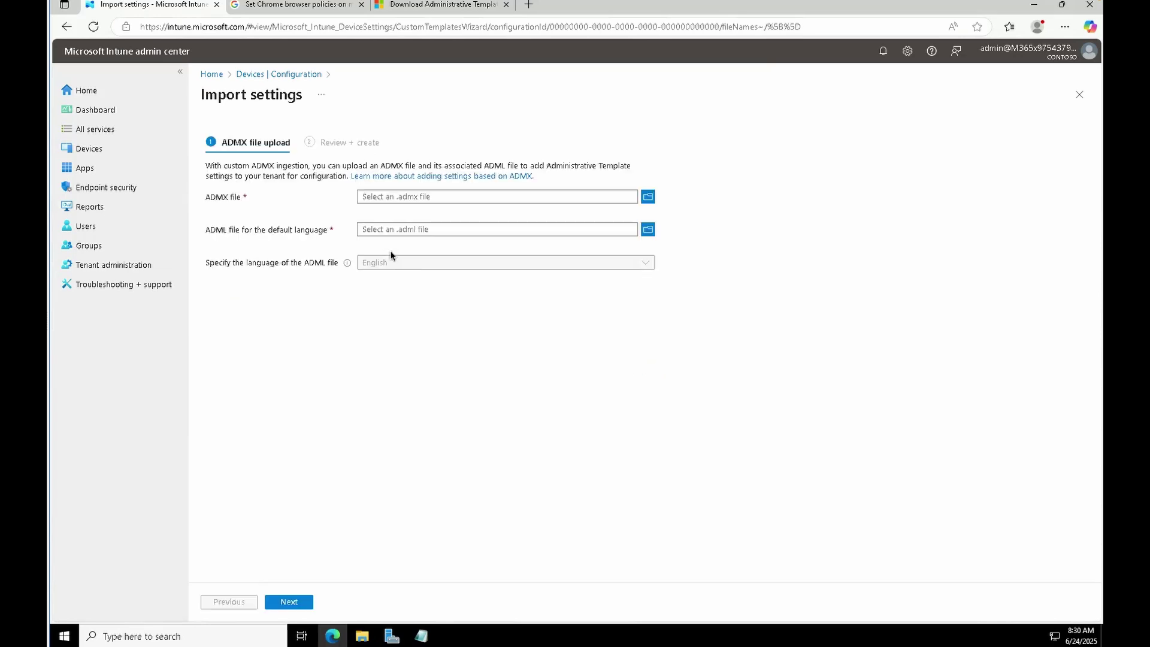
click(646, 197)
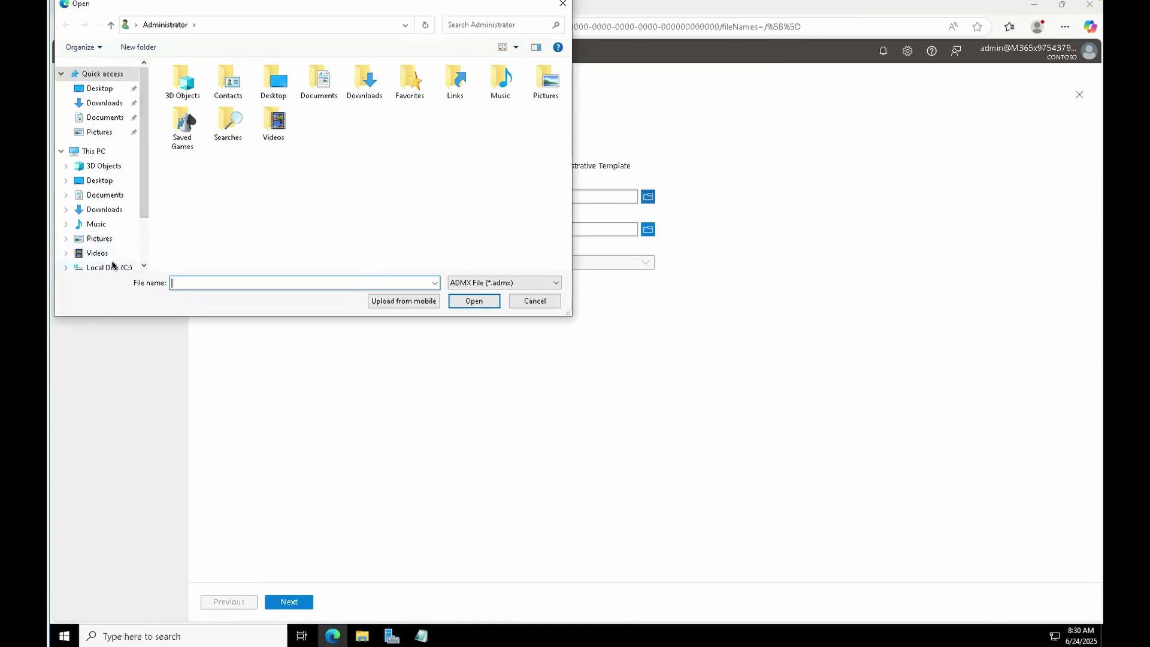
Select google.admx from the Downloads\policy_templates\windows\admx folder as the ADMX file to import
click(114, 209)
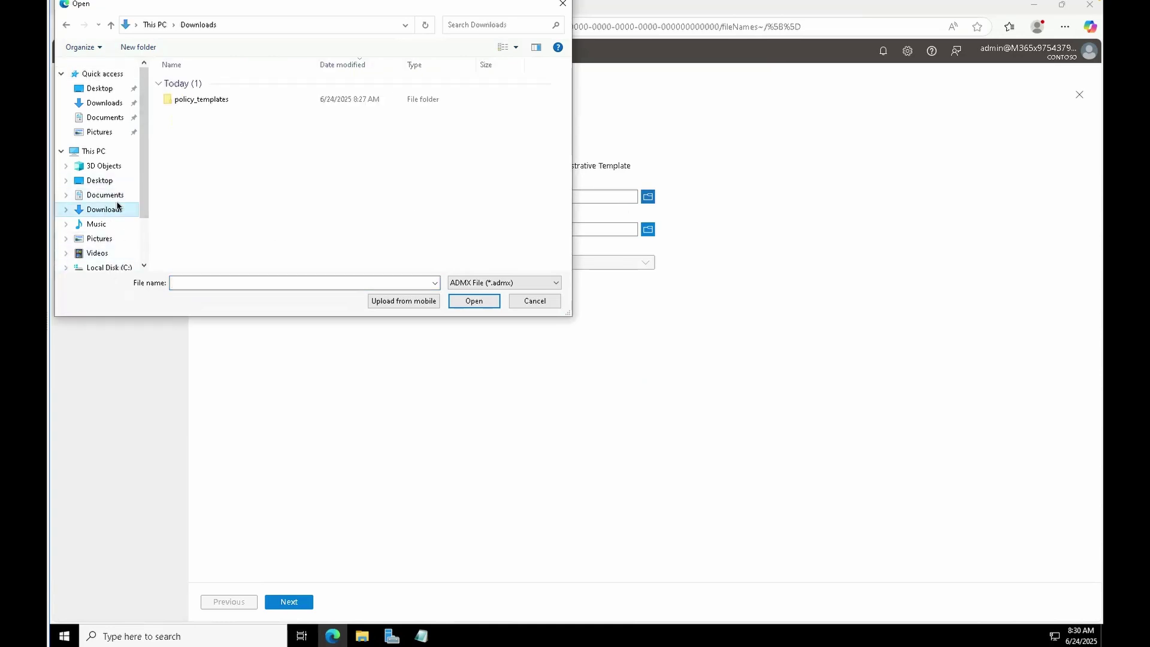
double_click(209, 100)
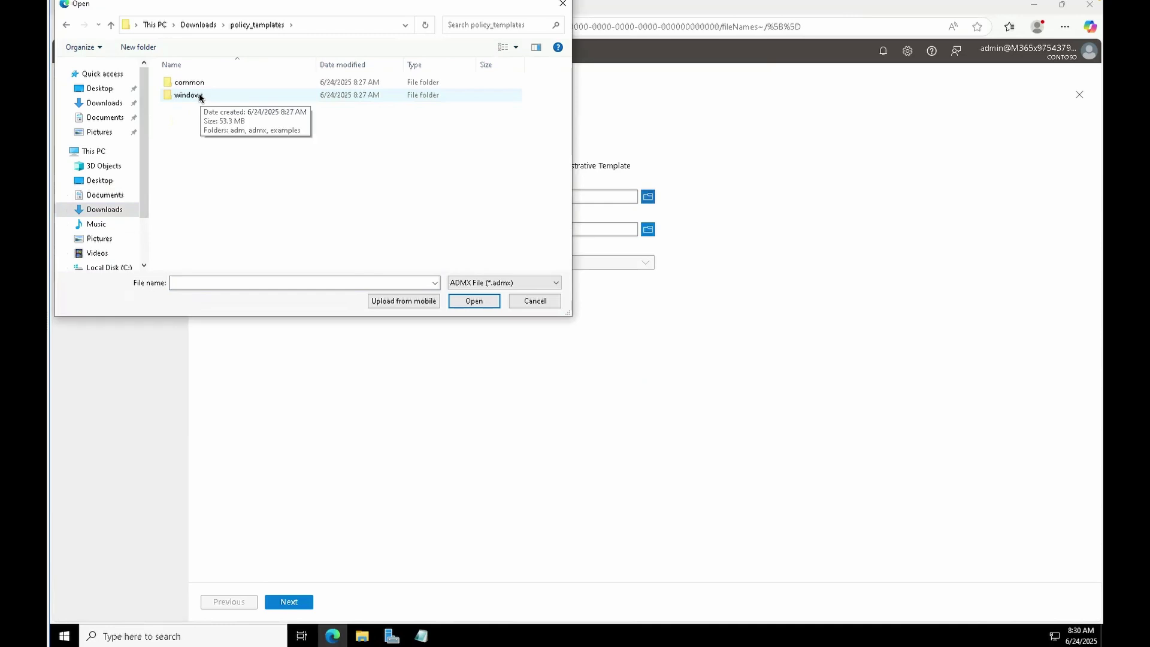
double_click(199, 96)
click(193, 96)
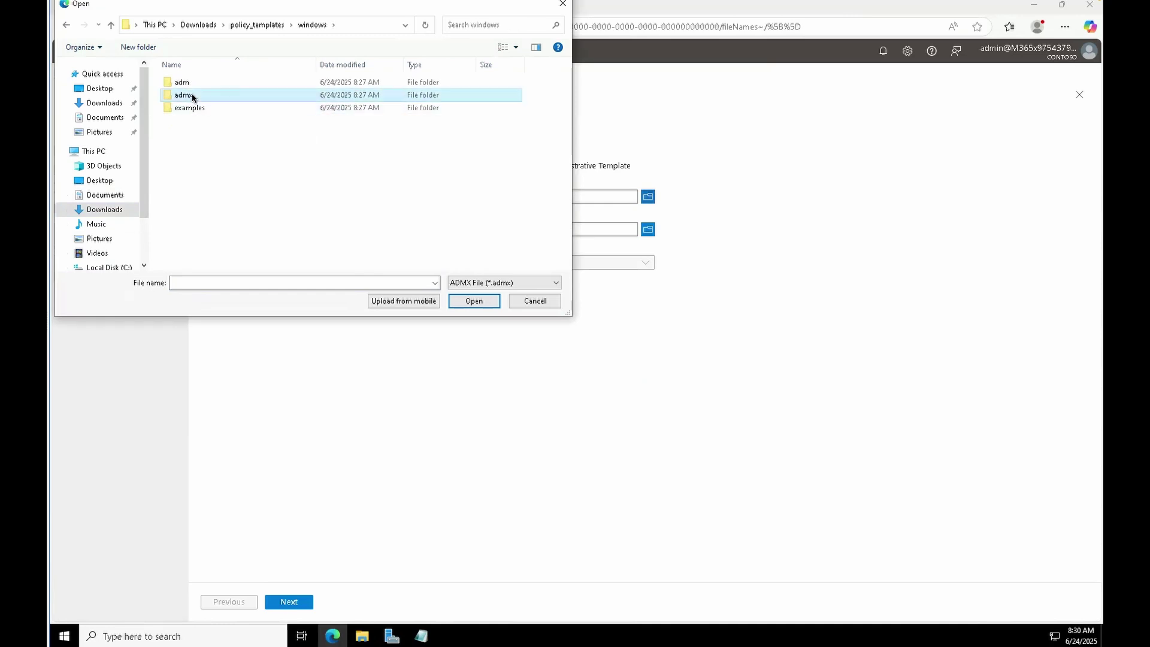
double_click(193, 97)
scroll(206, 196, down, 4)
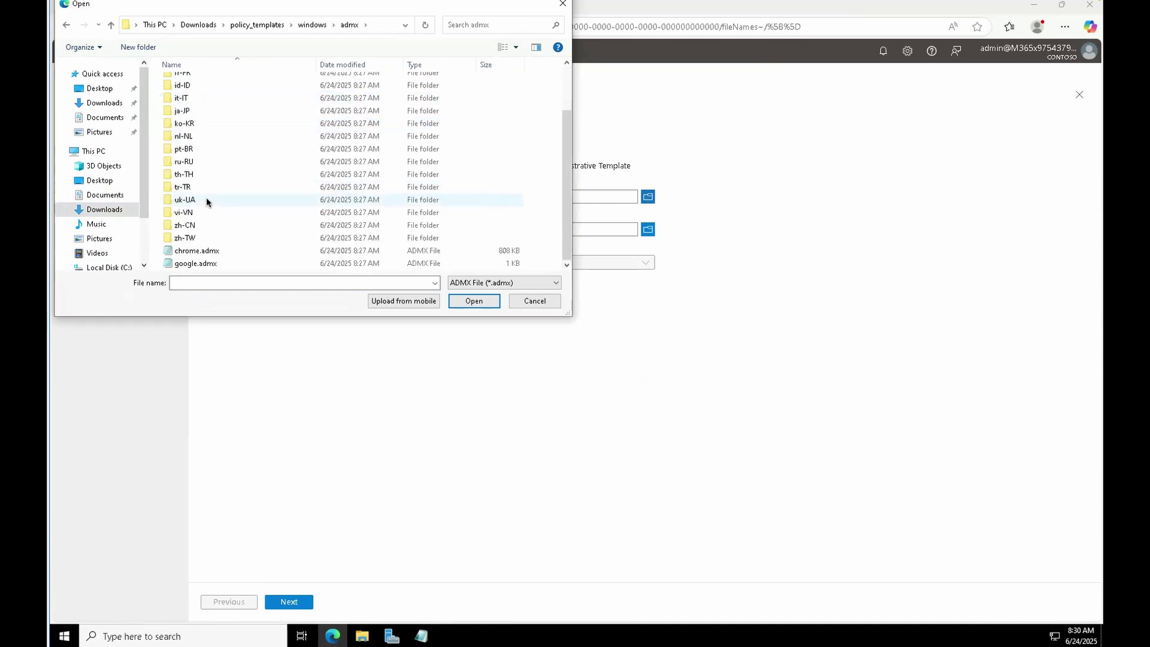
double_click(196, 264)
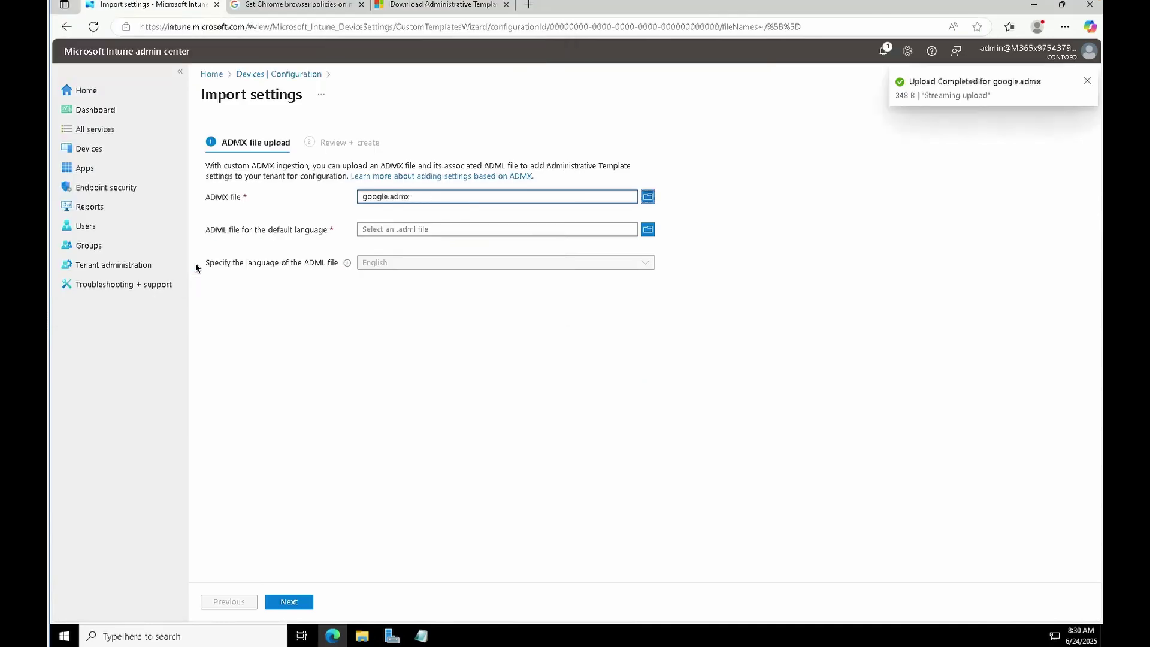
Select google.adml from the en-US folder as the default-language ADML file, create the import and refresh the template list
click(645, 231)
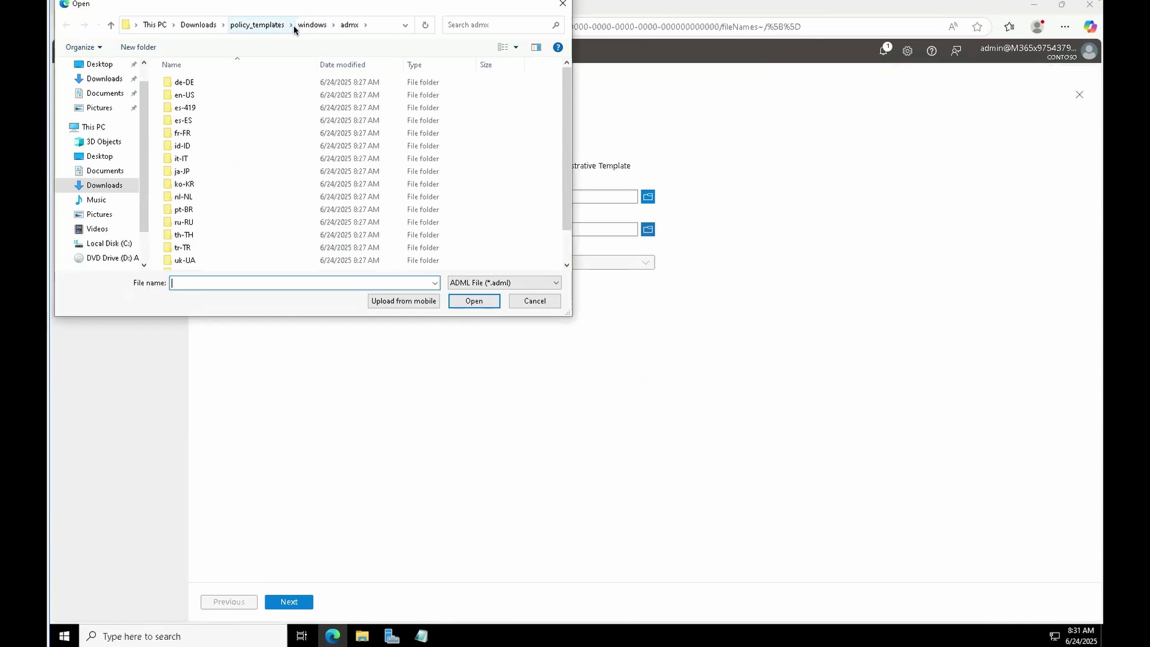
double_click(187, 96)
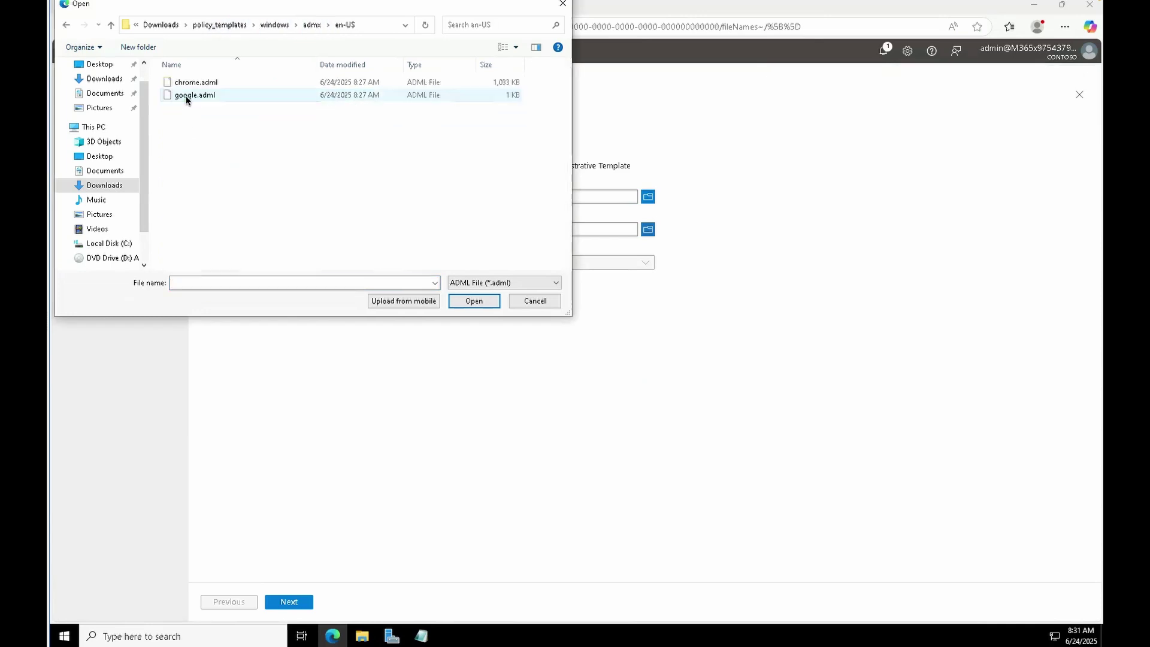
double_click(207, 96)
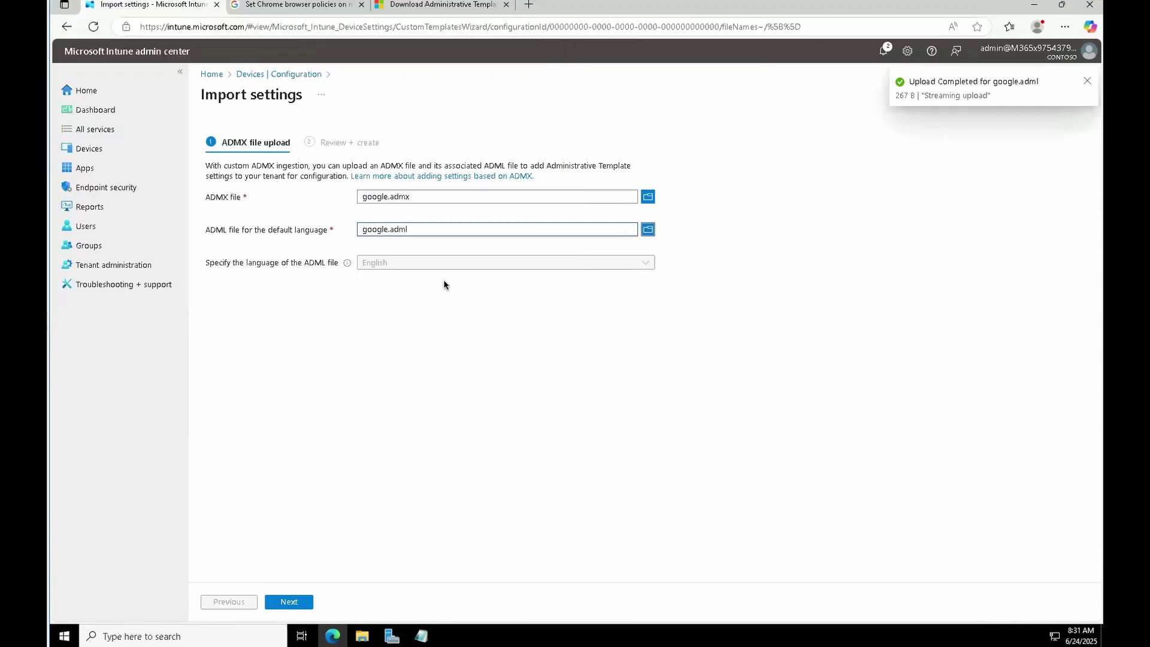
click(291, 604)
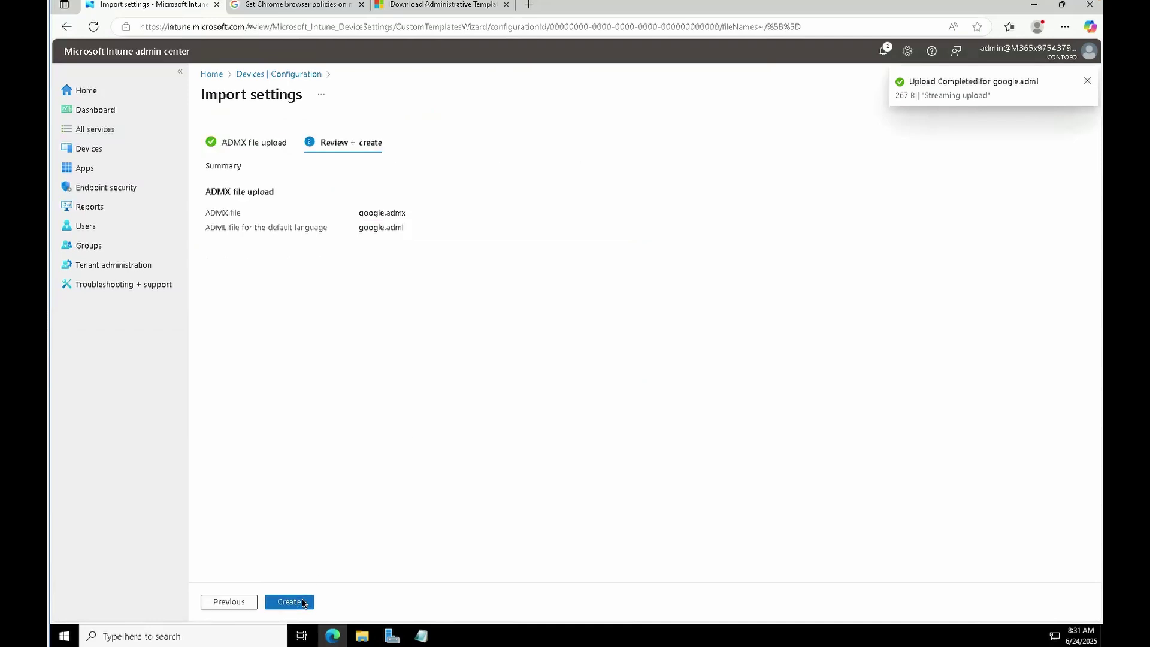
click(290, 603)
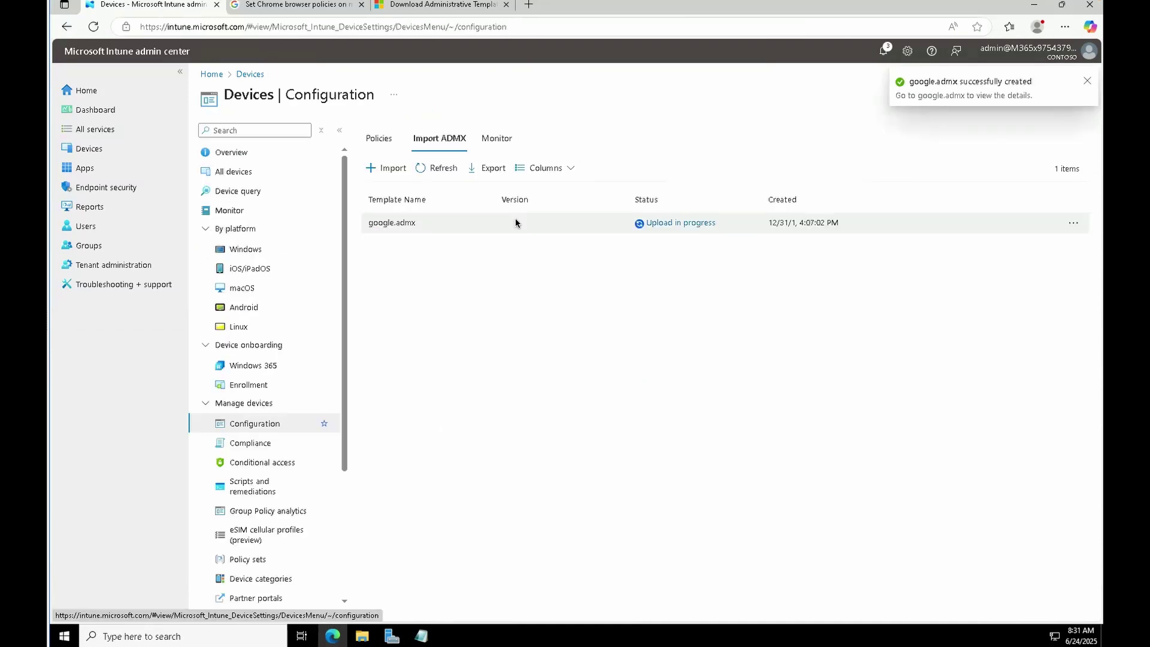
click(437, 170)
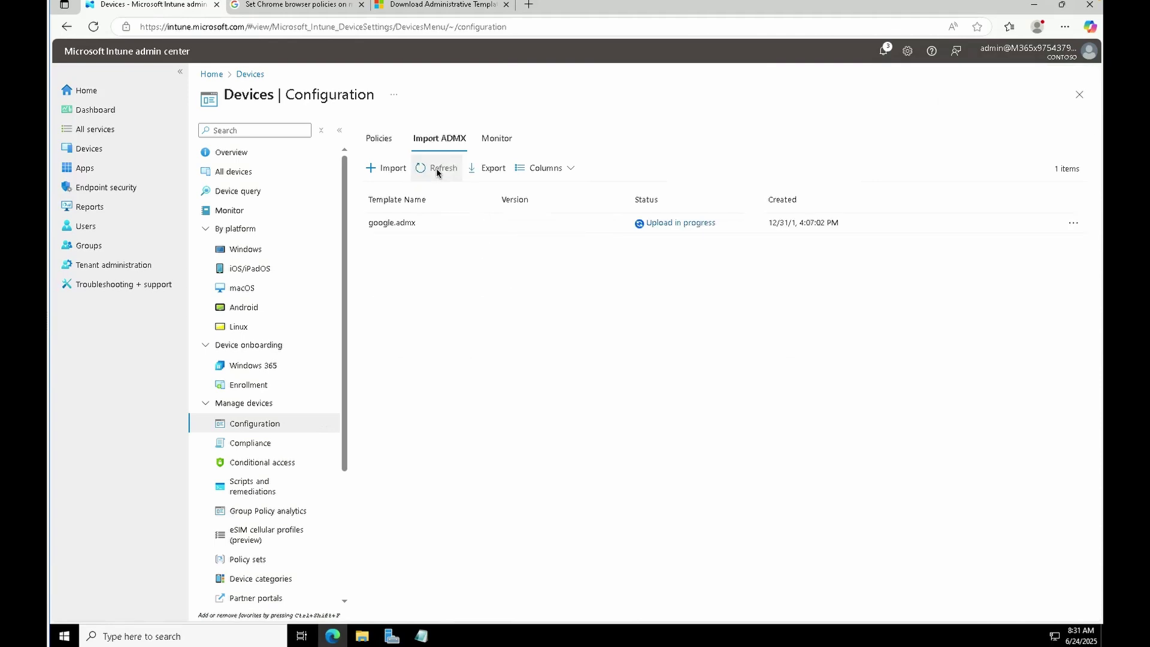
click(437, 168)
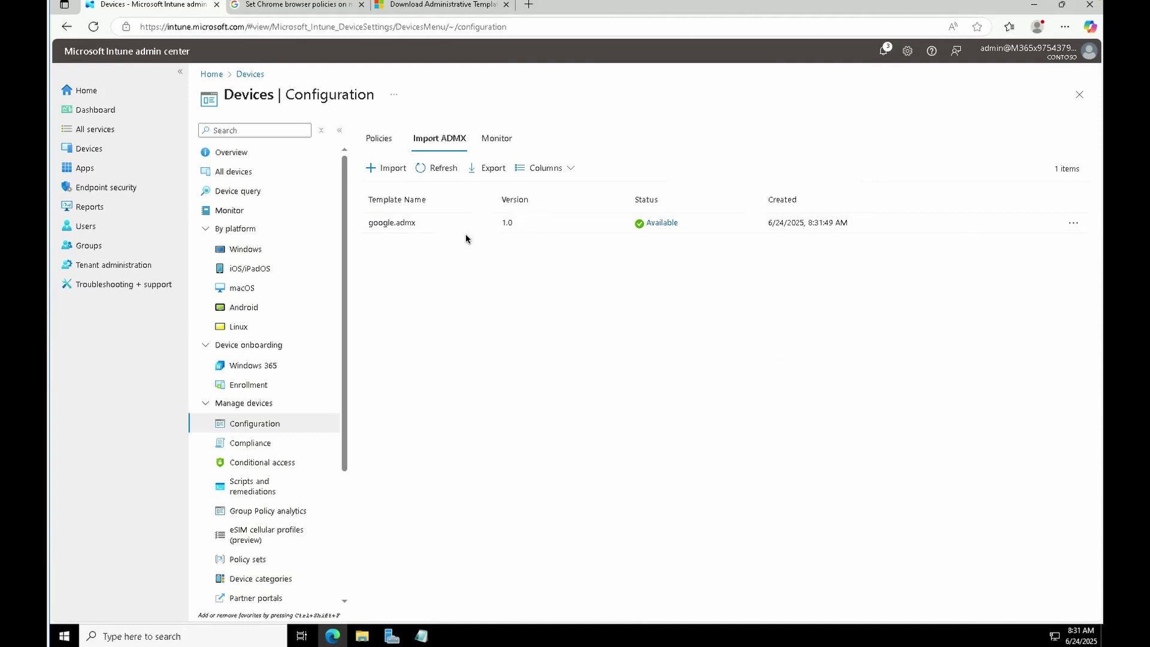
Start another ADMX import and select chrome.admx from policy_templates\windows\admx as the ADMX file
click(387, 167)
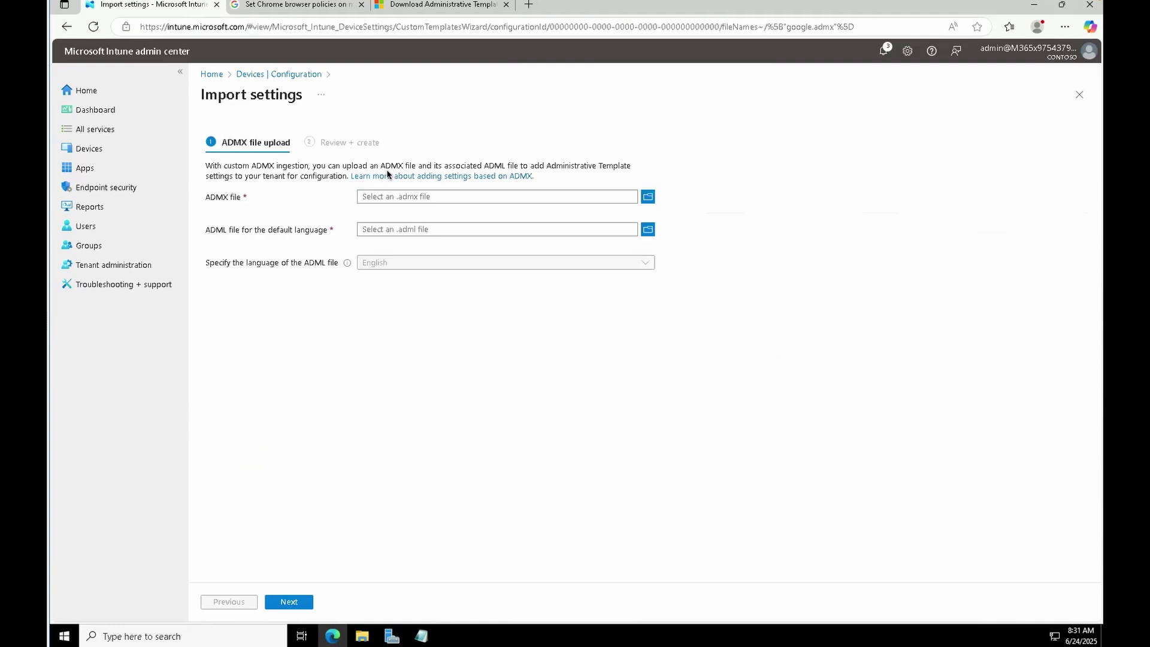
click(649, 195)
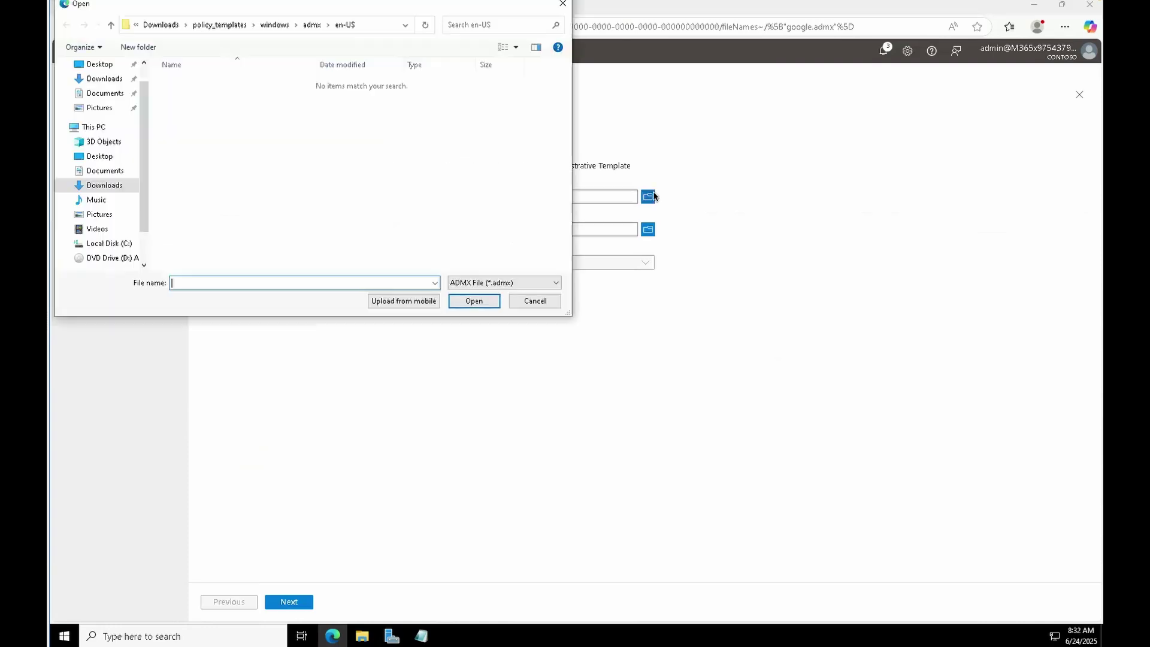
click(276, 26)
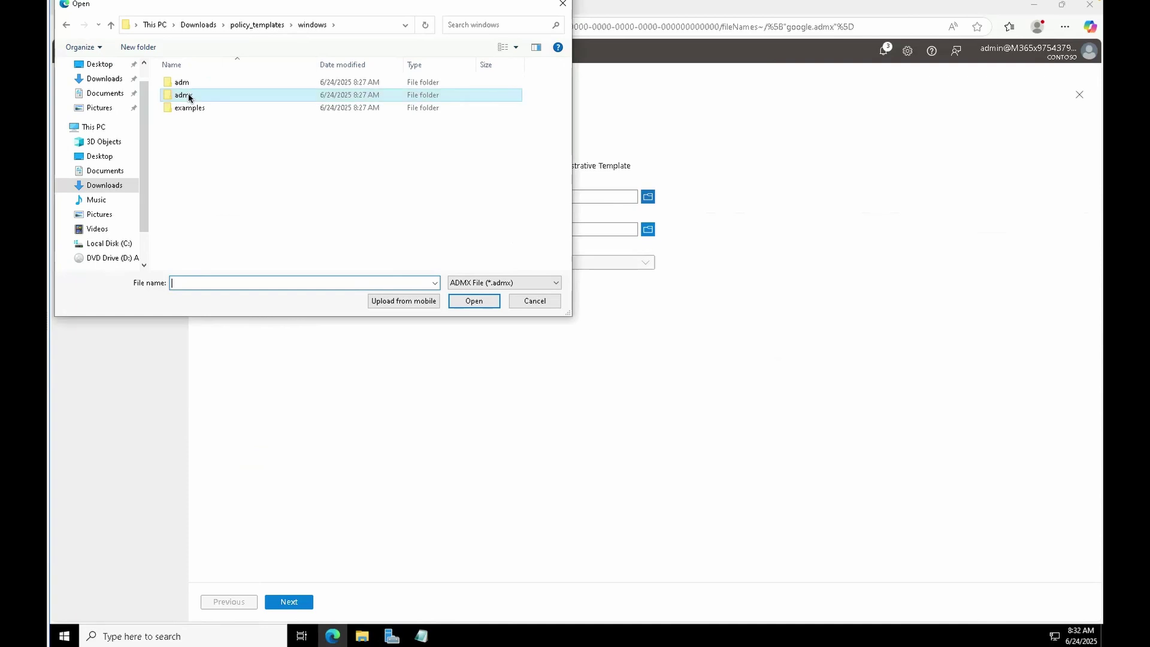
click(189, 96)
double_click(189, 97)
scroll(188, 215, down, 5)
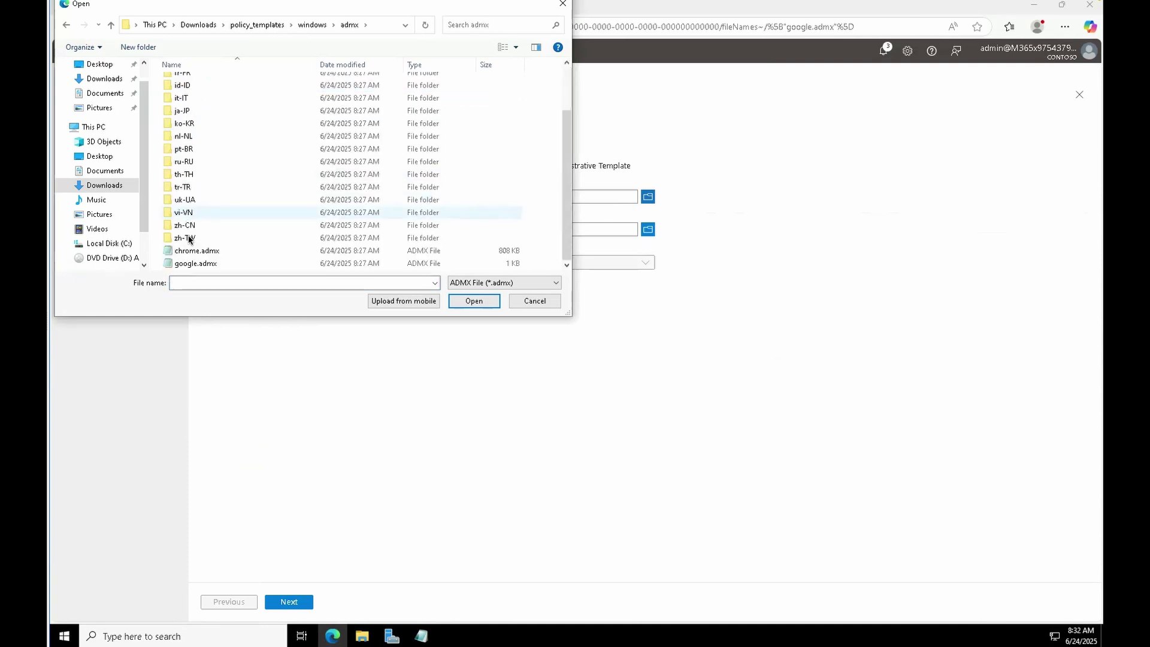
click(193, 253)
click(473, 301)
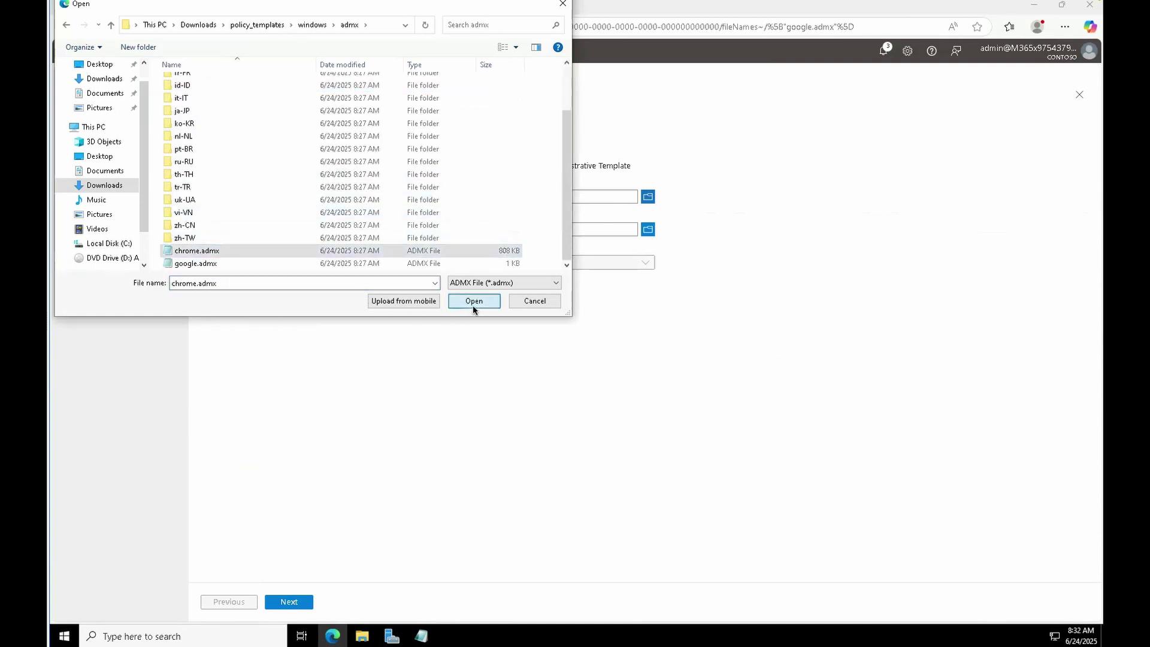
Select google.adml from the en-US folder as the ADML file for chrome.admx and create the import
click(649, 231)
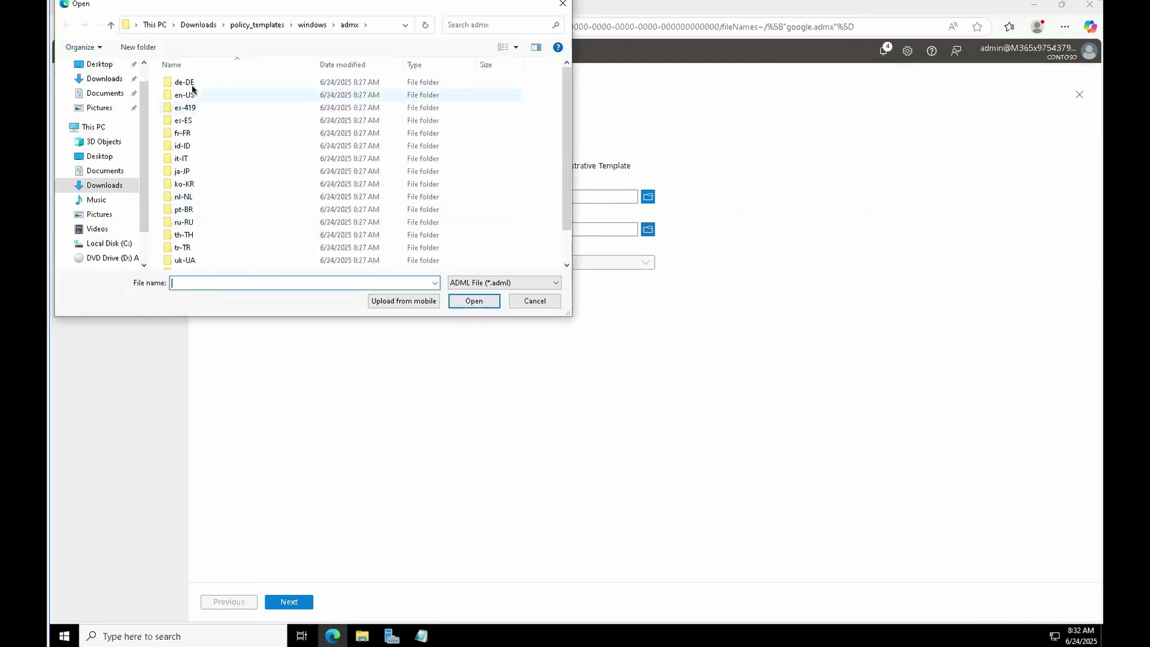
double_click(197, 95)
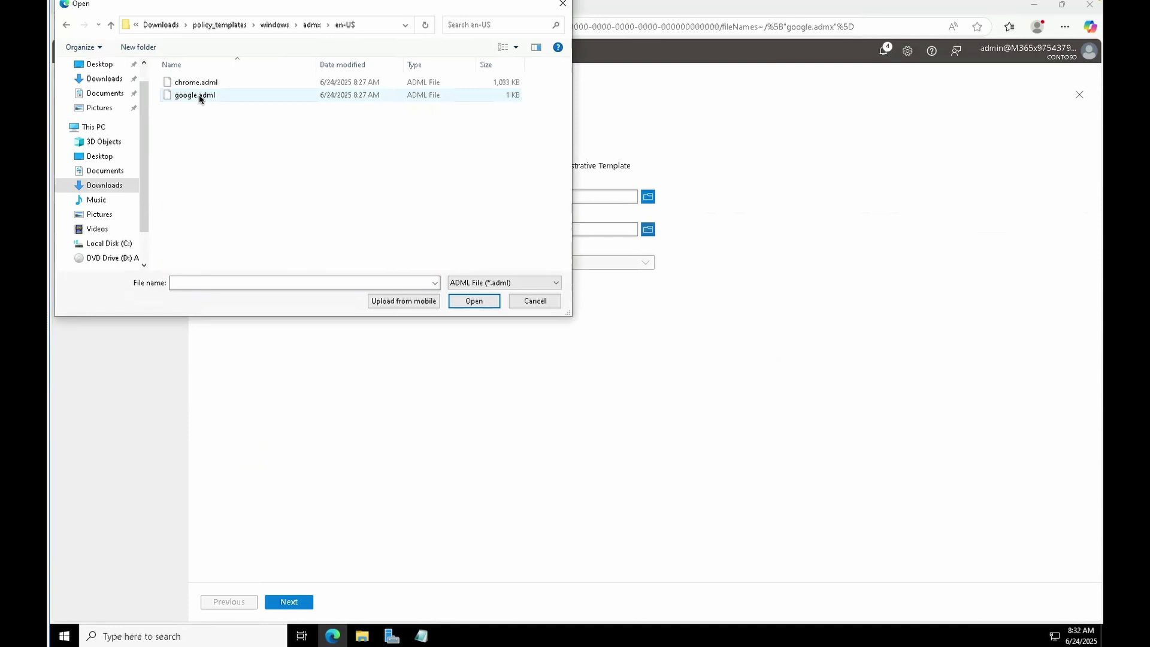
double_click(198, 95)
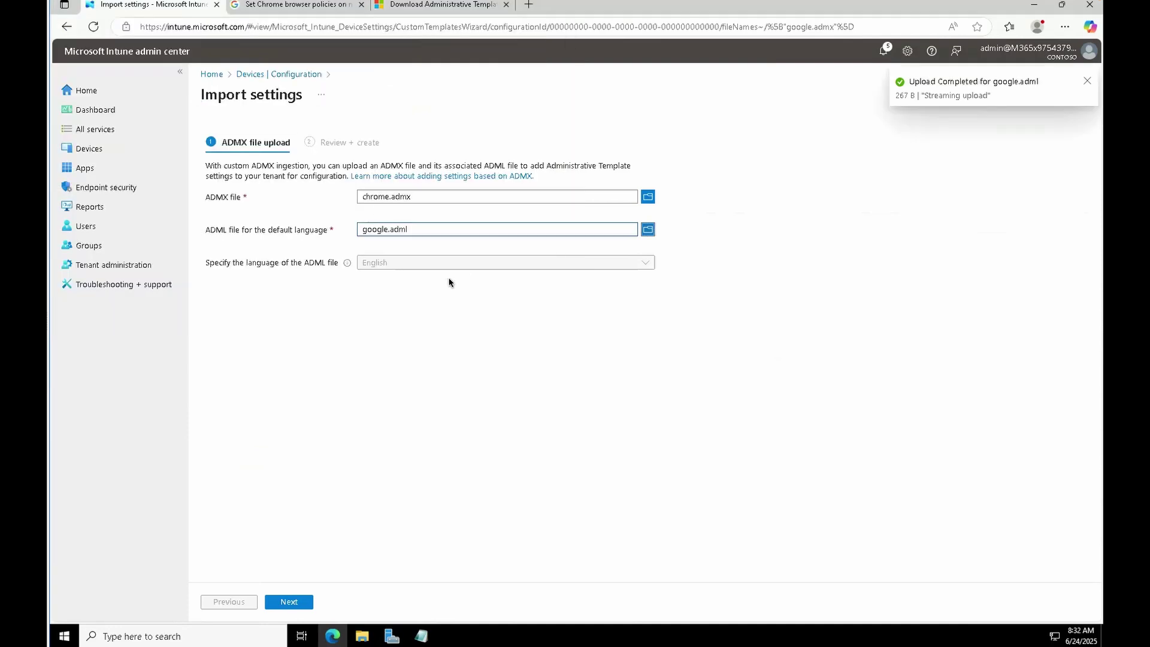
click(290, 602)
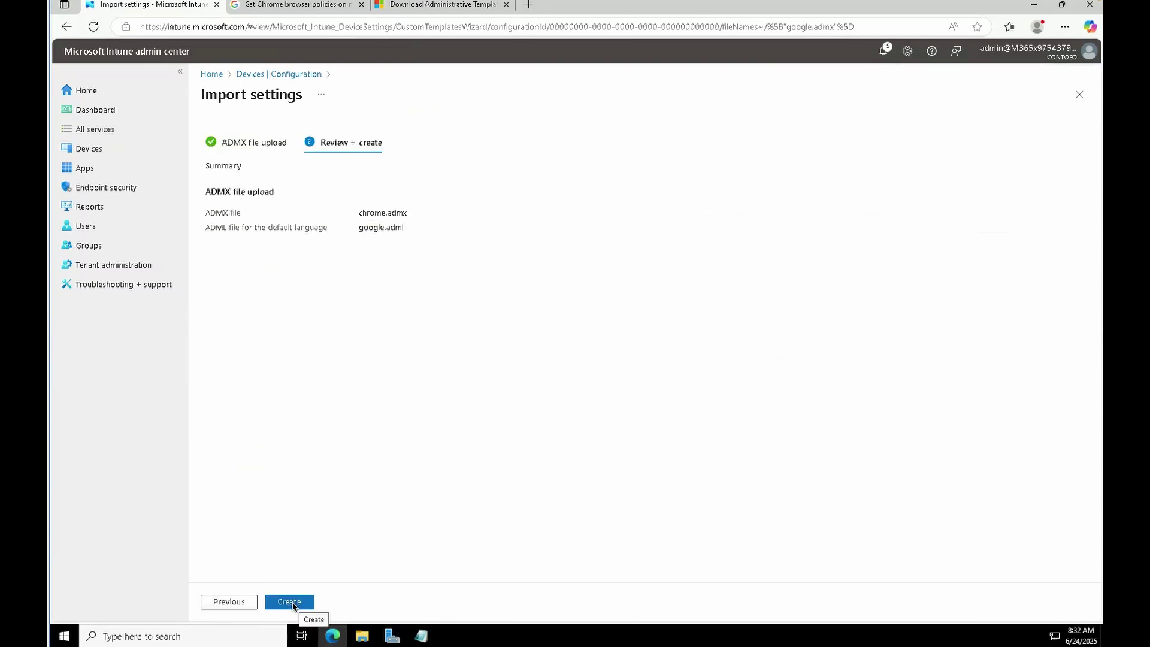
click(293, 604)
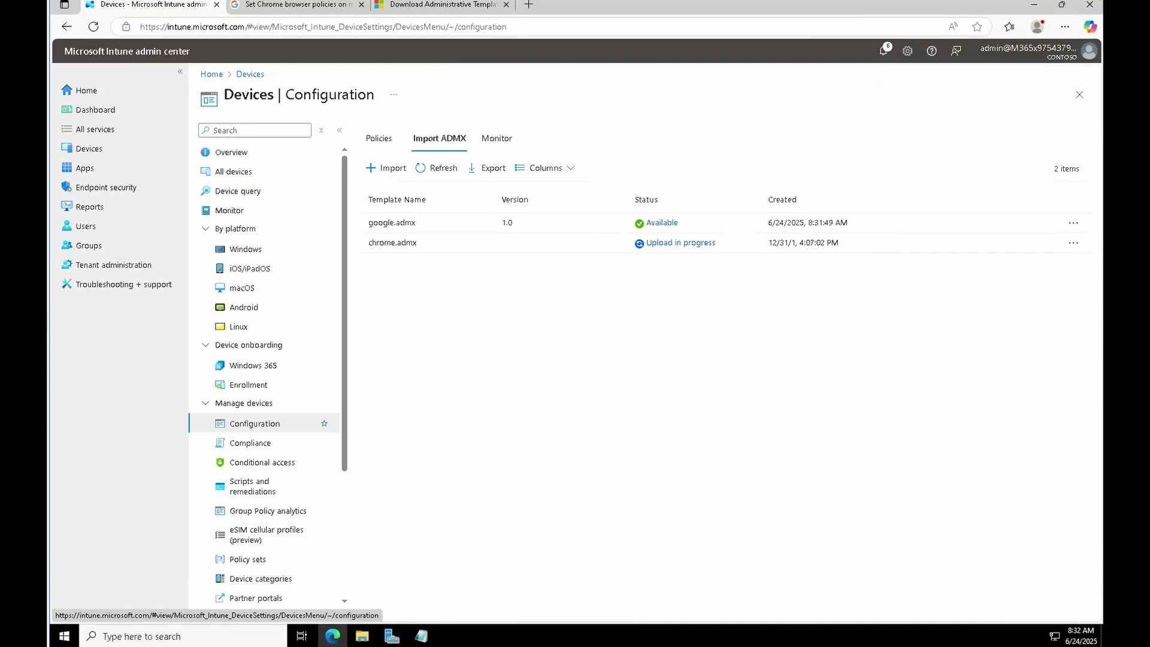
Check the namespace references of chrome.admx in Notepad, and view the upload status details for chrome.admx in Intune
click(422, 636)
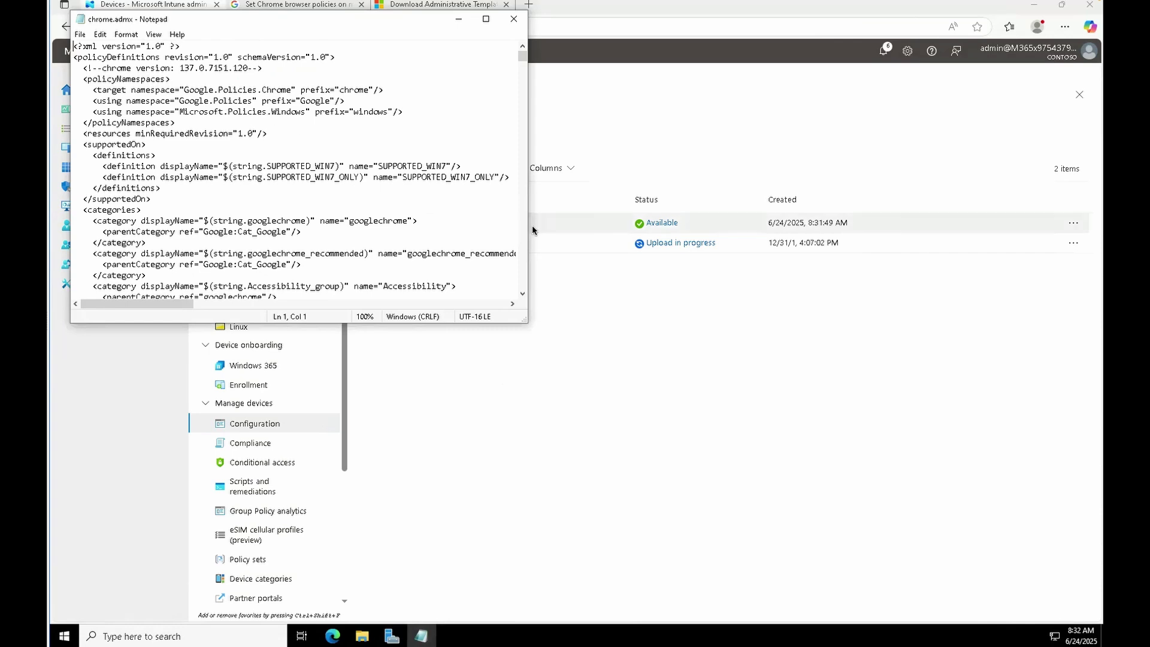
click(577, 278)
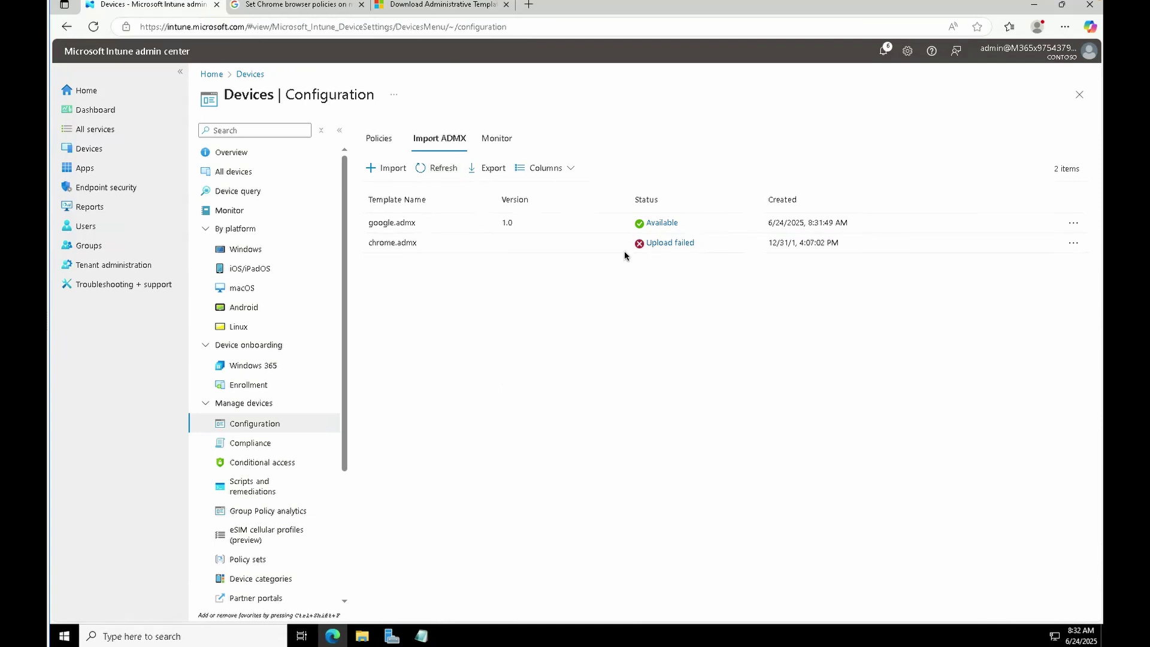
click(672, 243)
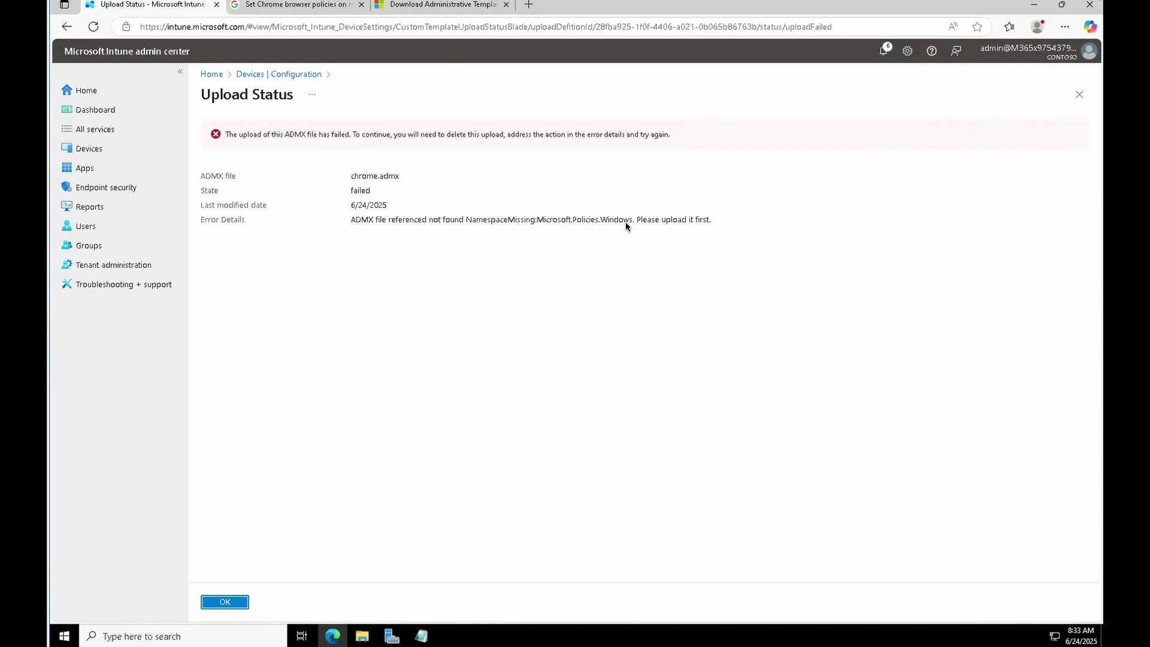
click(1079, 94)
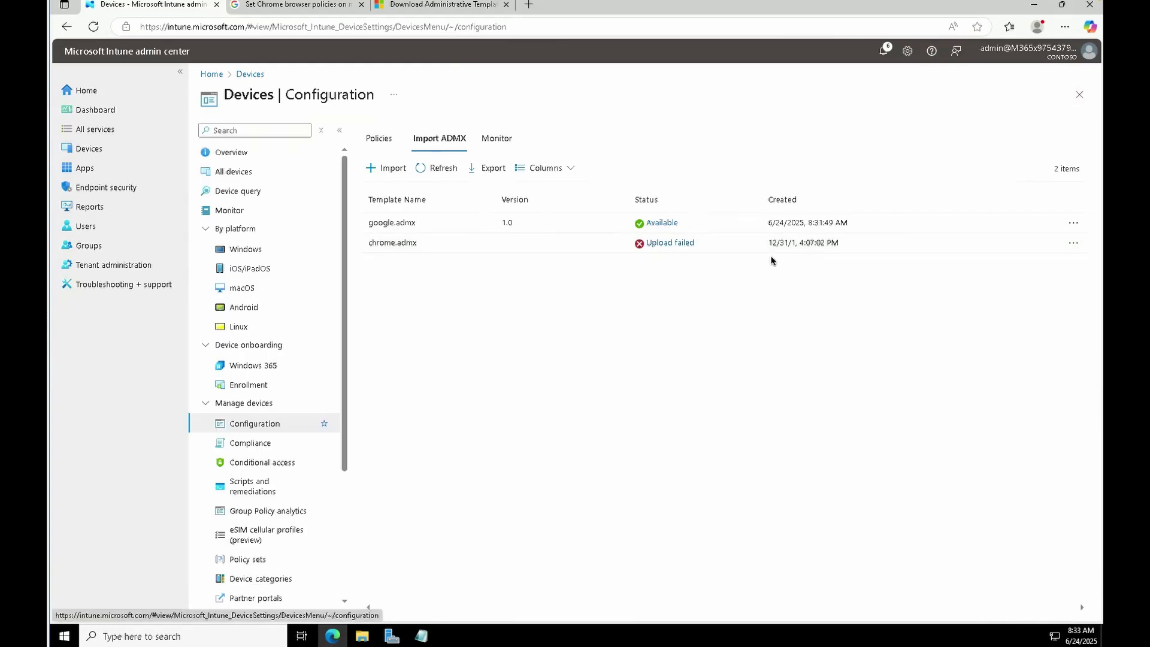
Delete the chrome.admx upload from the imported ADMX templates
click(1074, 243)
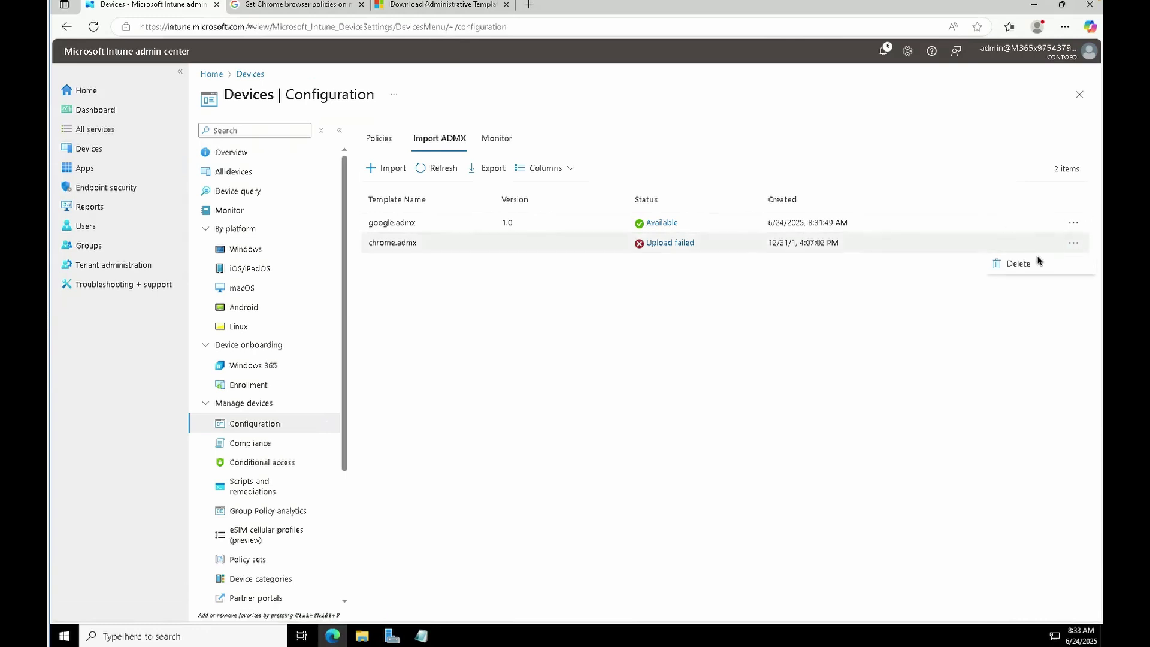
click(1022, 264)
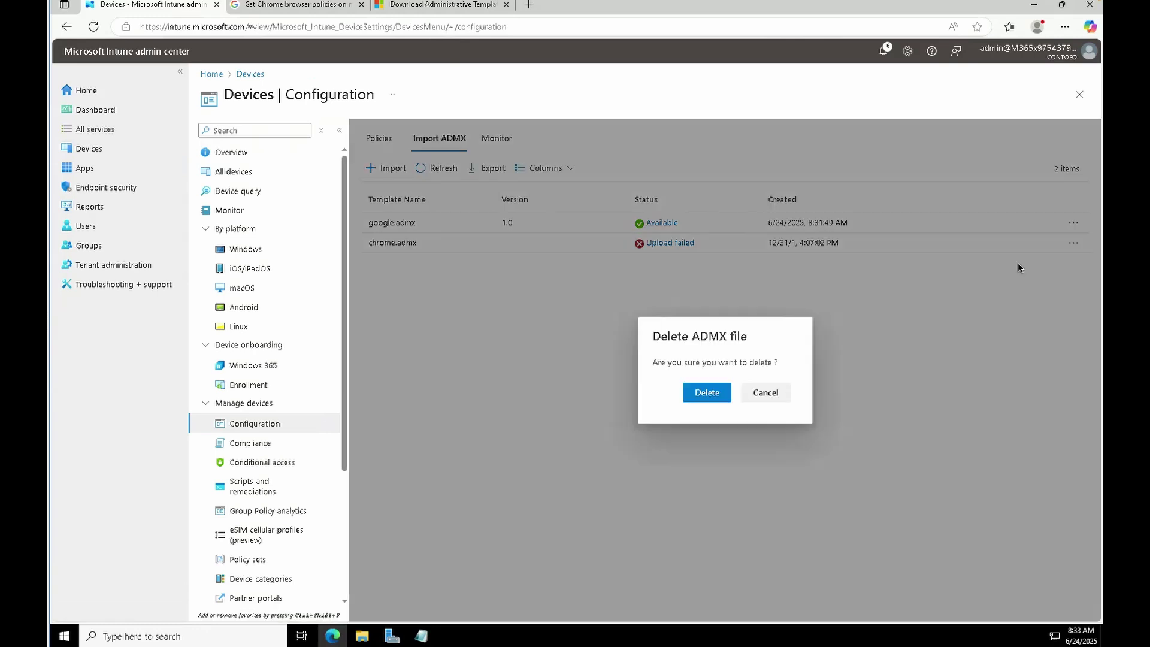
click(716, 391)
Start a new ADMX import and select Windows.admx from C:\Users\Administrator\Downloads\windowspolicy as the ADMX file
click(393, 169)
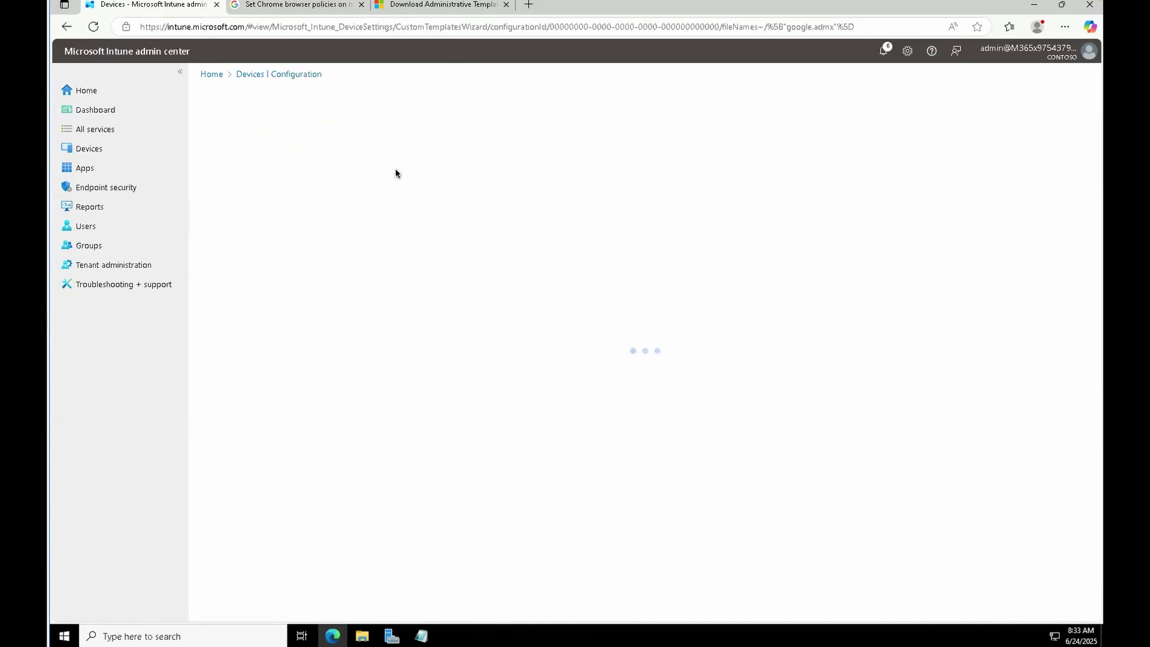
click(648, 197)
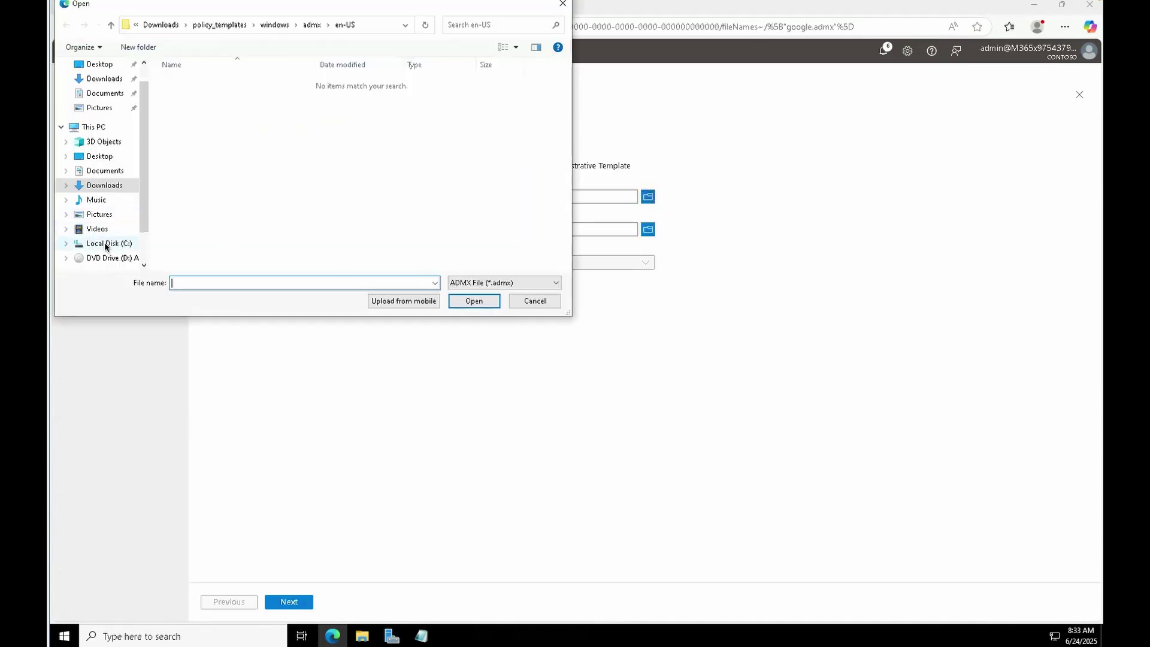
click(106, 244)
click(188, 135)
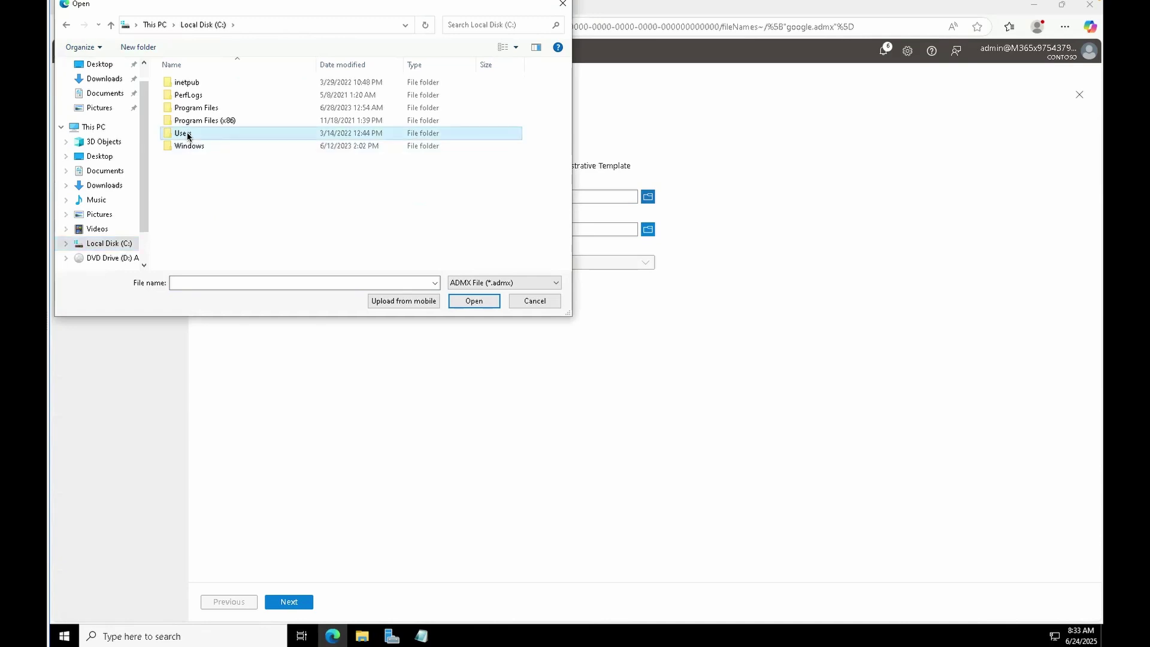
double_click(205, 137)
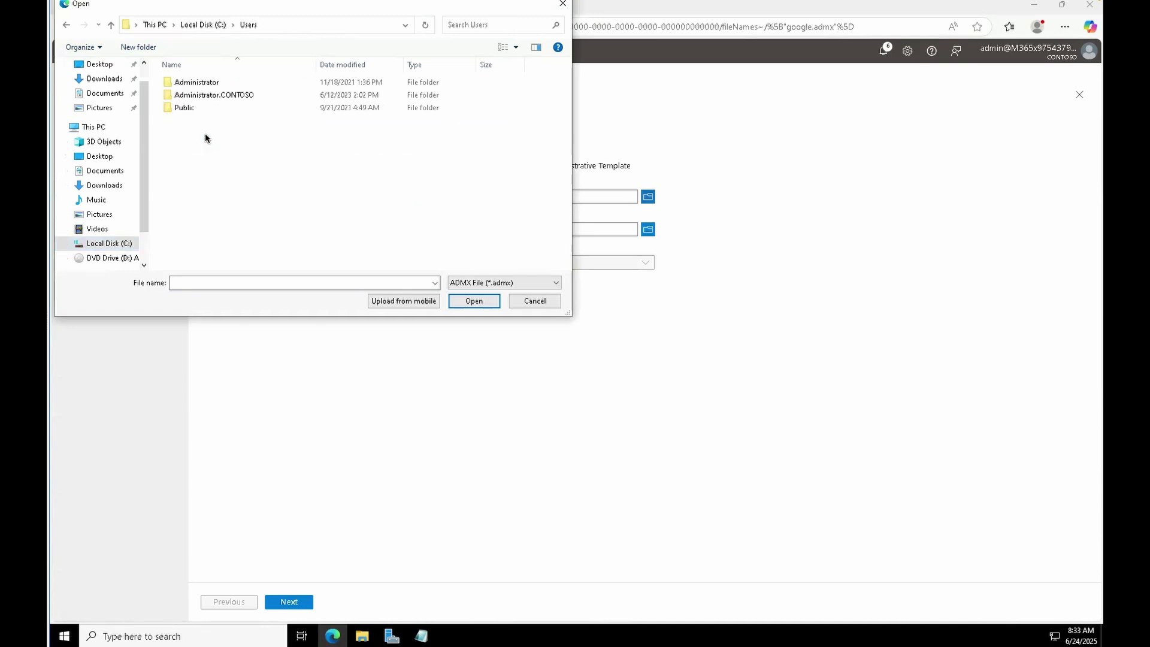
double_click(198, 85)
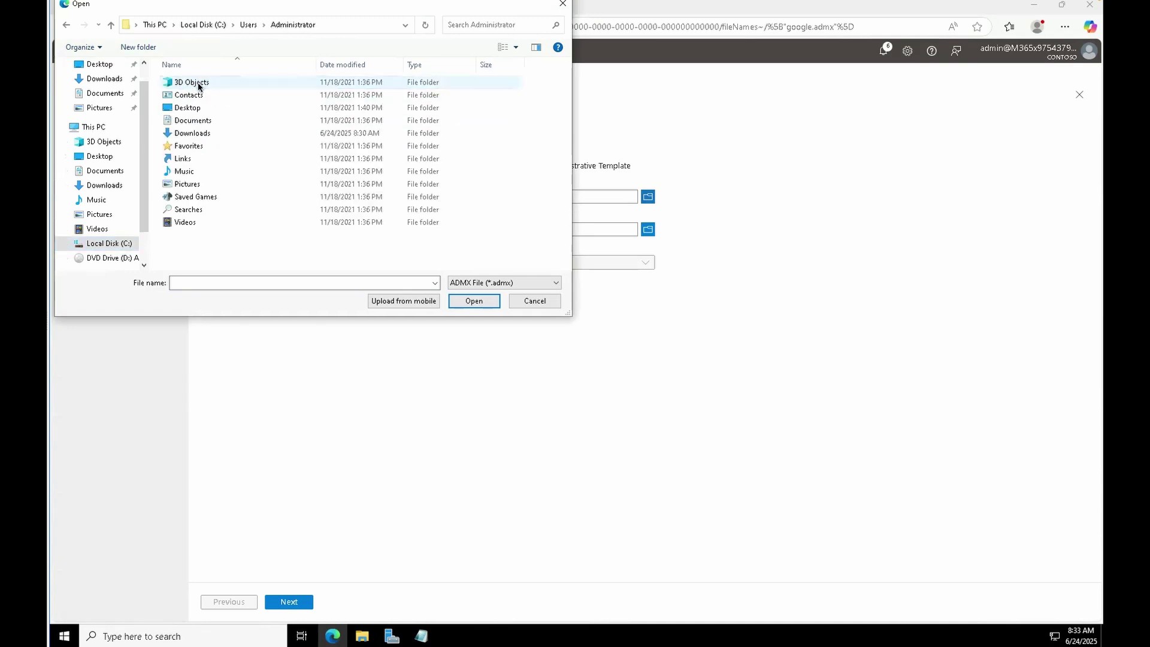
double_click(190, 134)
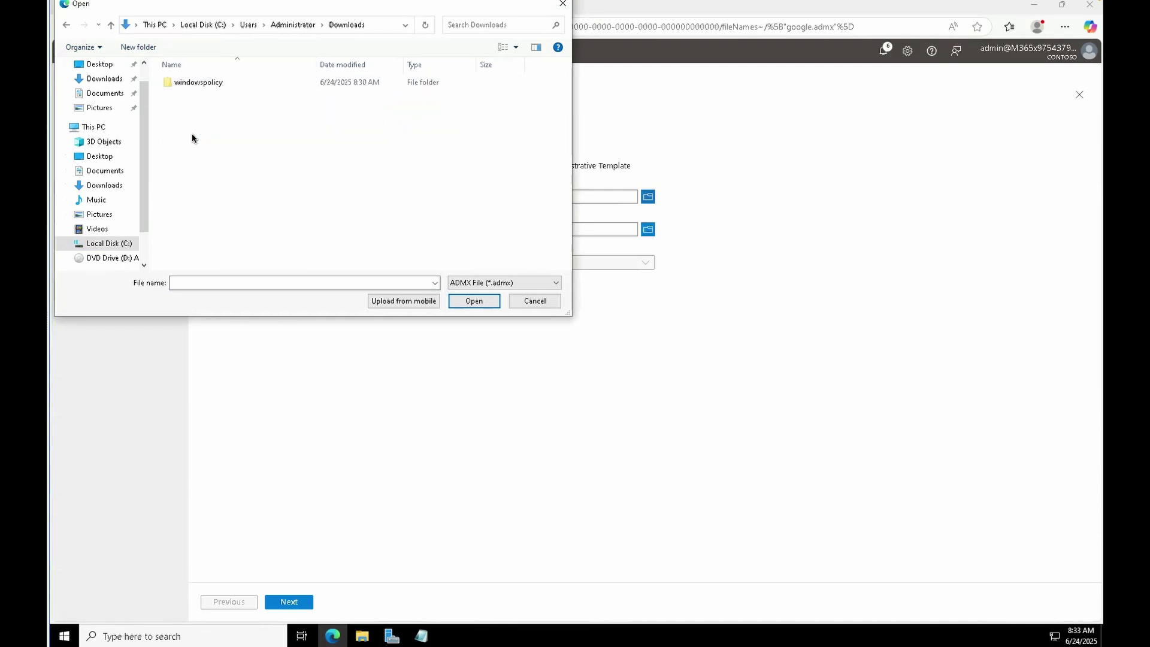
double_click(195, 84)
scroll(196, 141, down, 5)
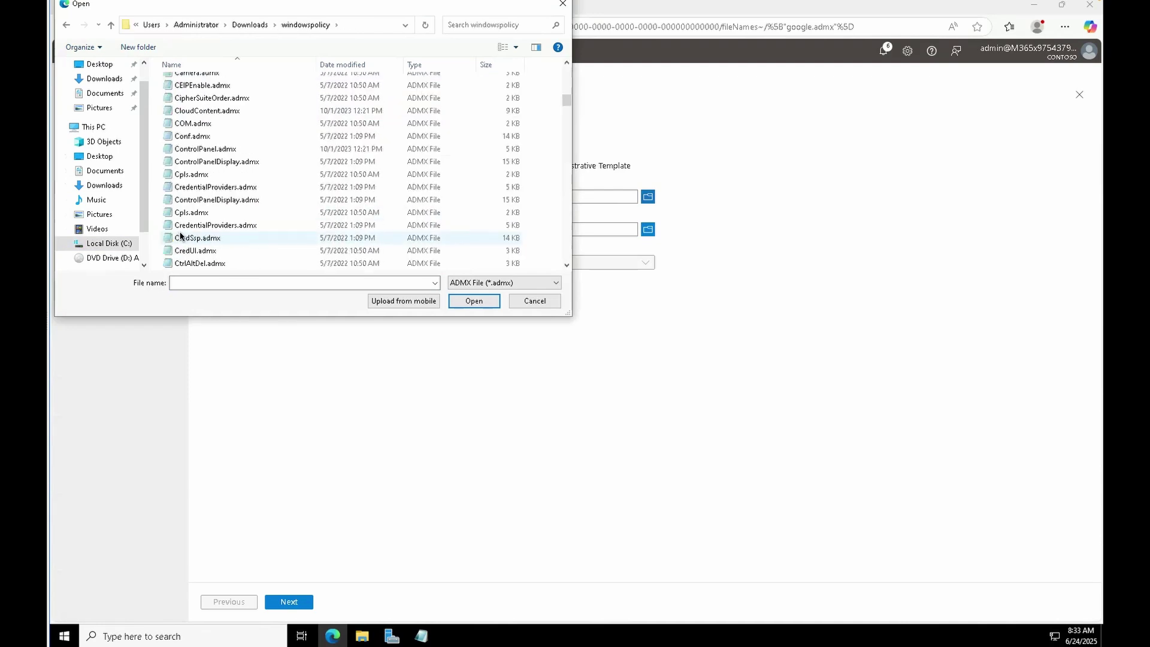
click(197, 138)
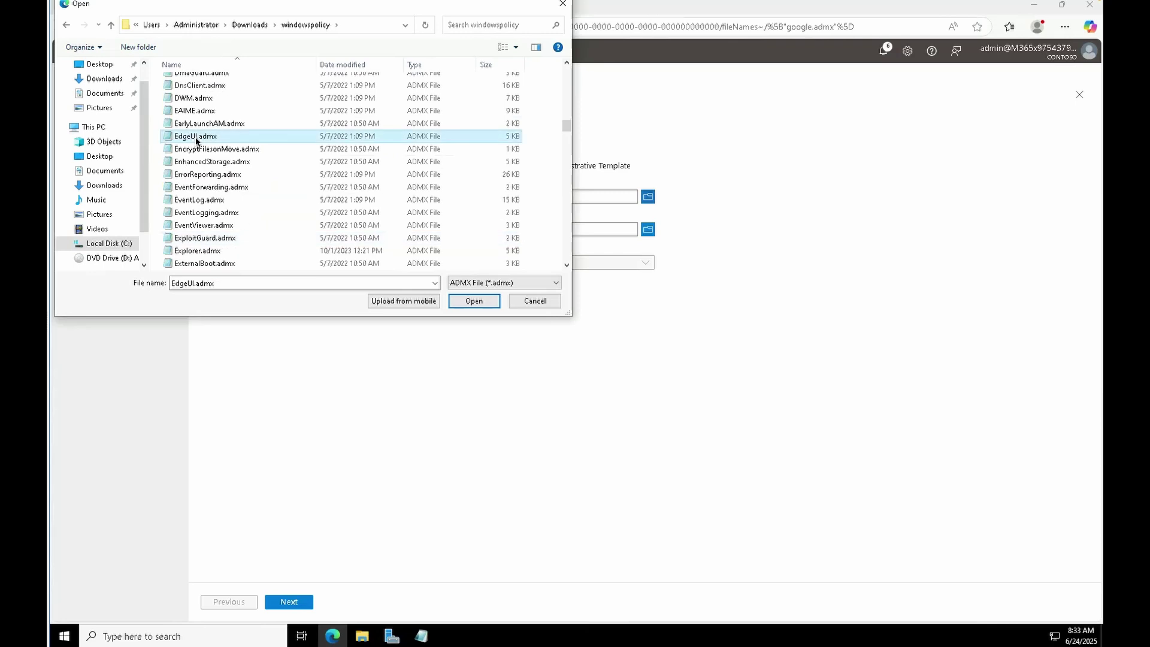
key(w)
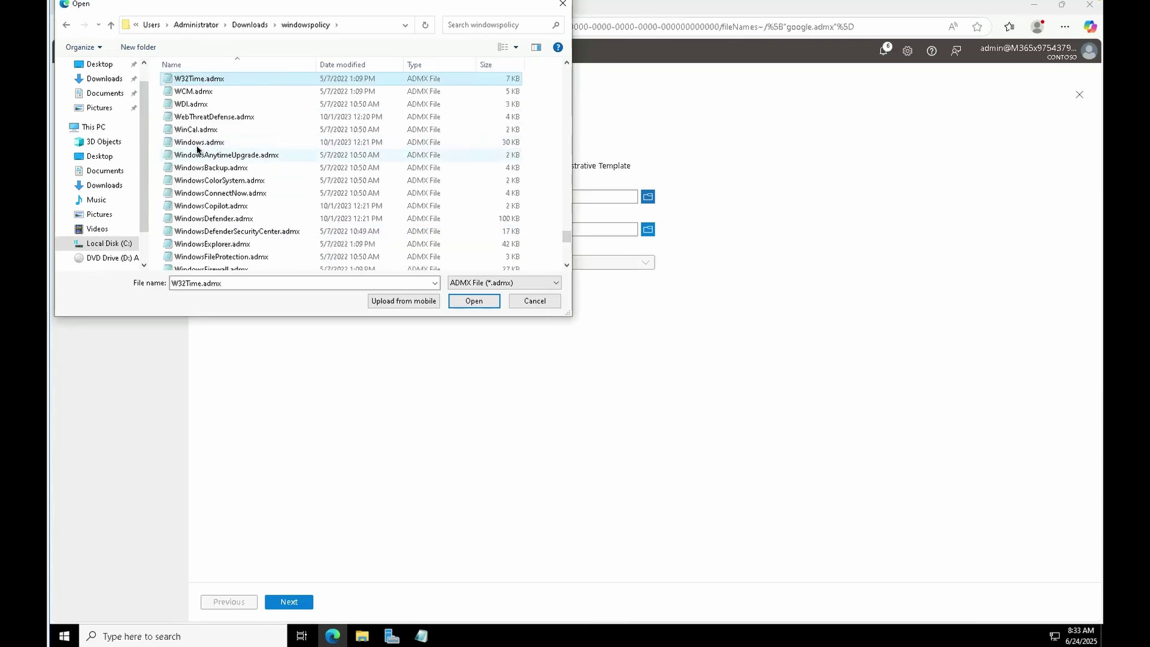
click(197, 144)
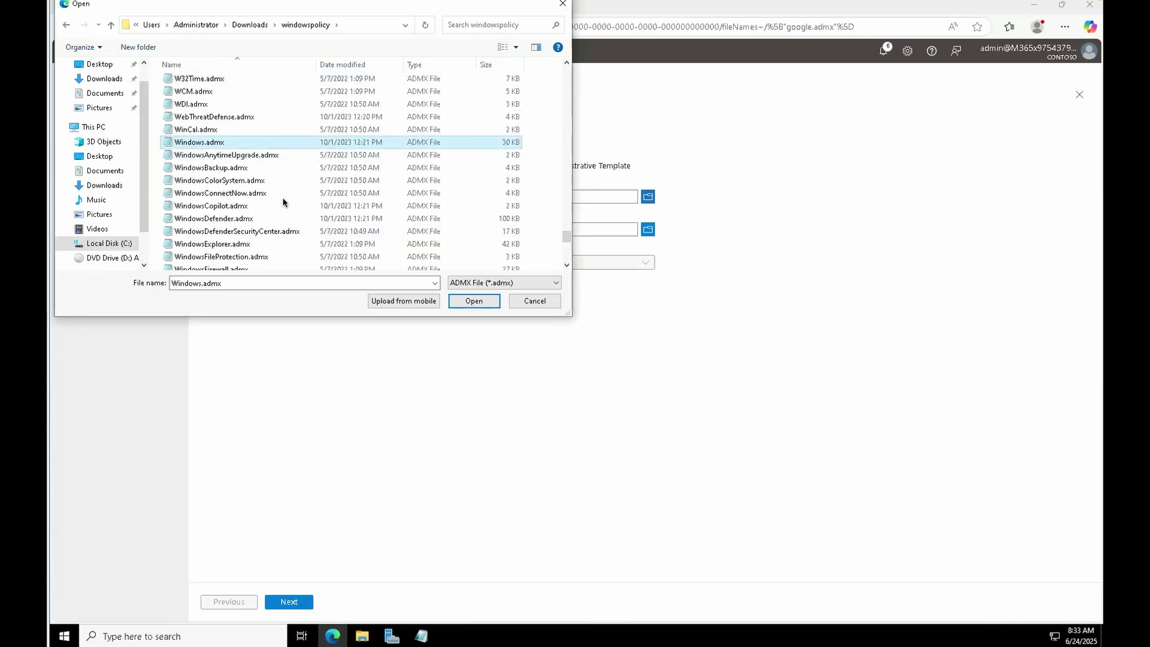
click(466, 304)
Select Windows.adml from the windowspolicy en-US folder as the default-language ADML file and create the import
click(648, 229)
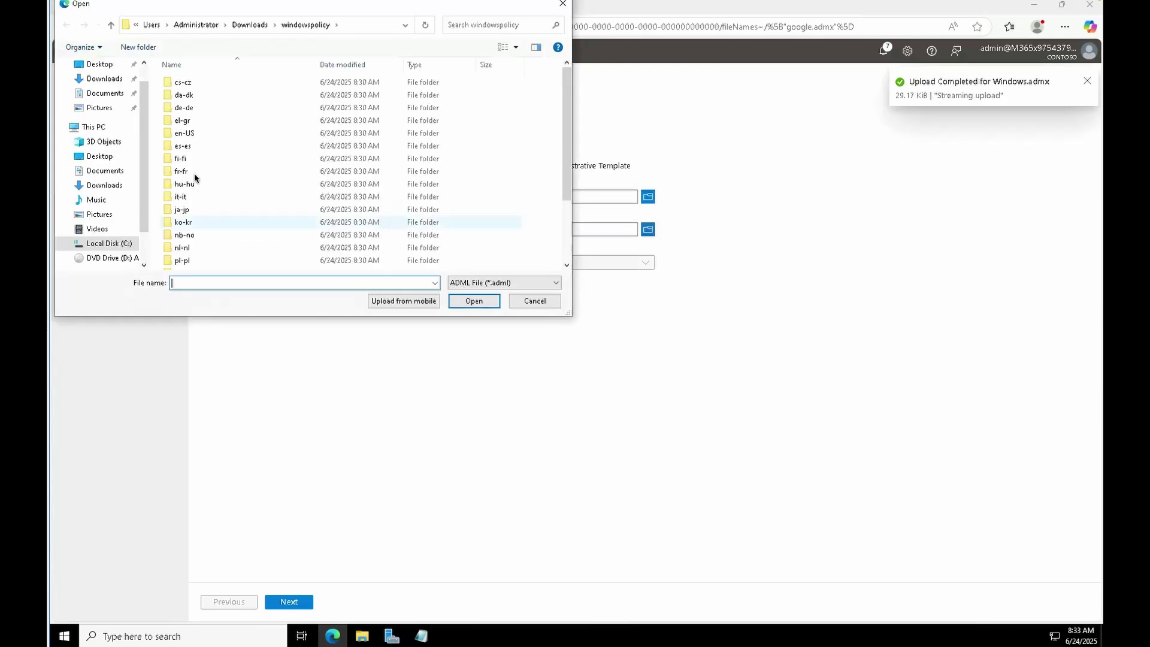
click(185, 144)
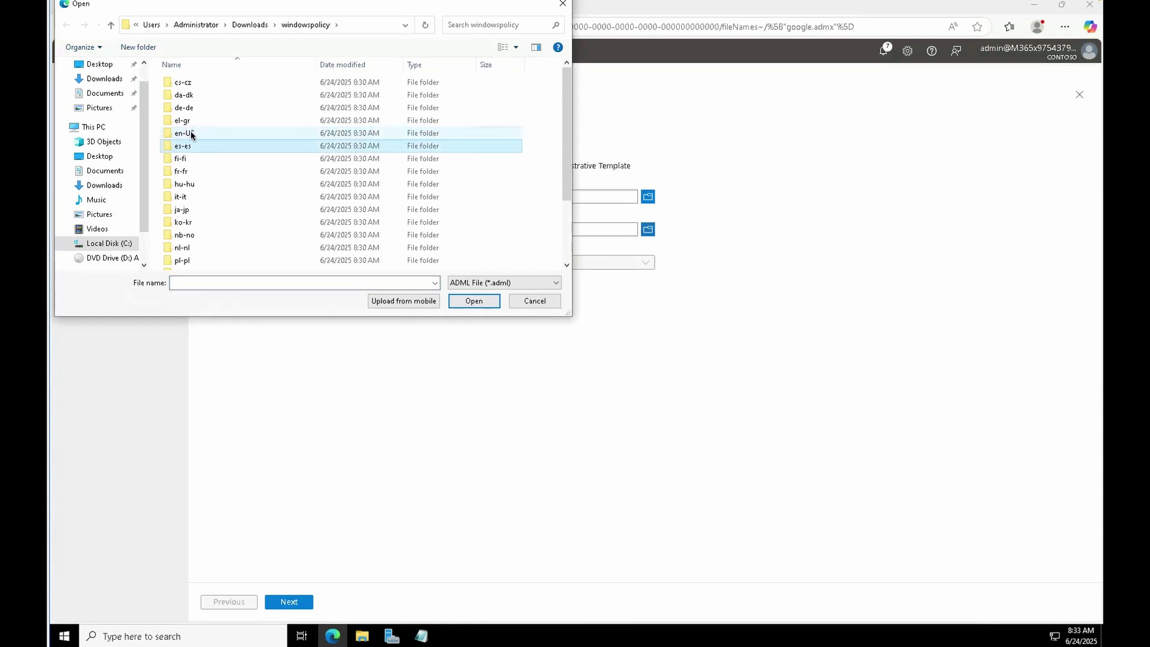
double_click(185, 133)
click(185, 108)
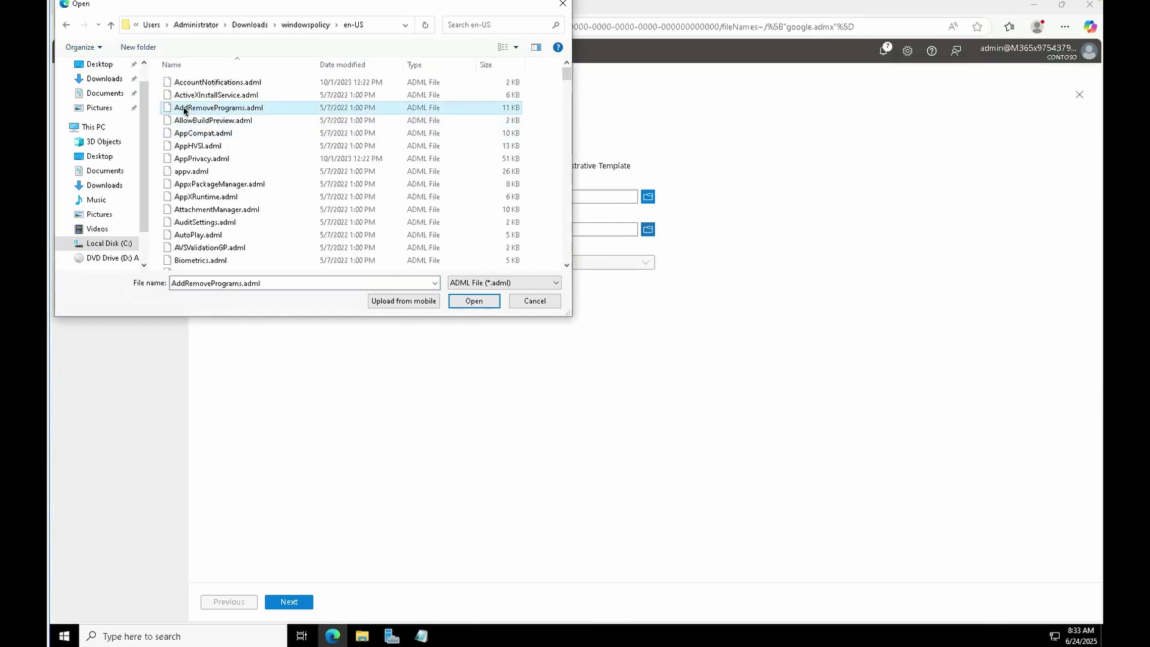
key(w)
click(200, 143)
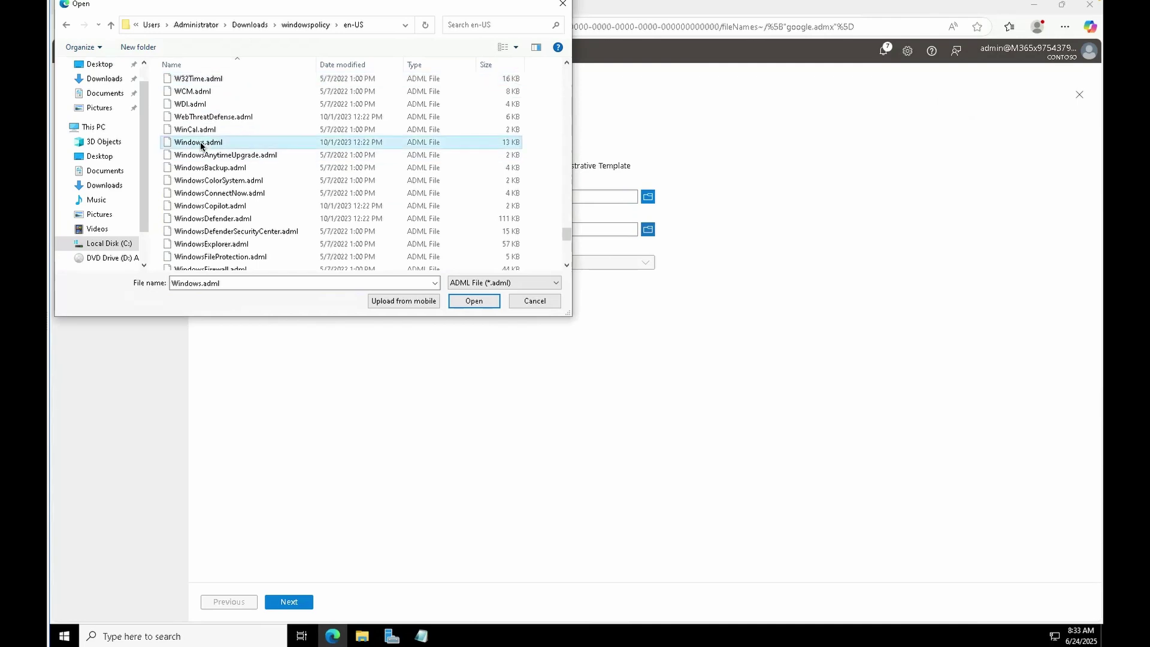
click(474, 301)
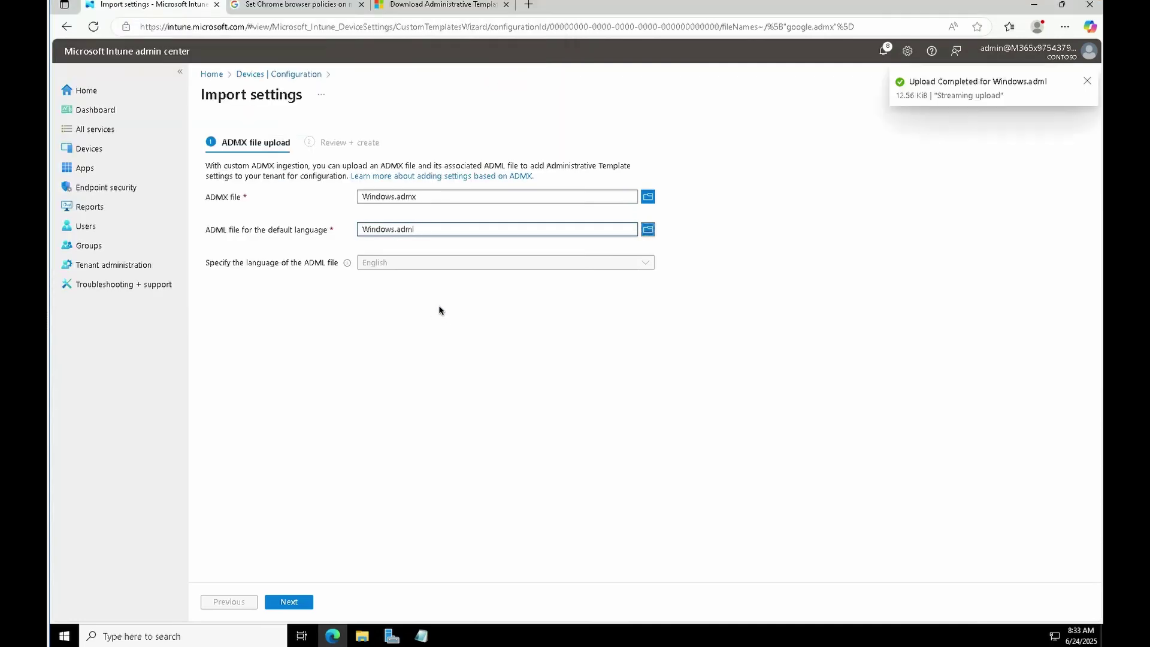
click(309, 602)
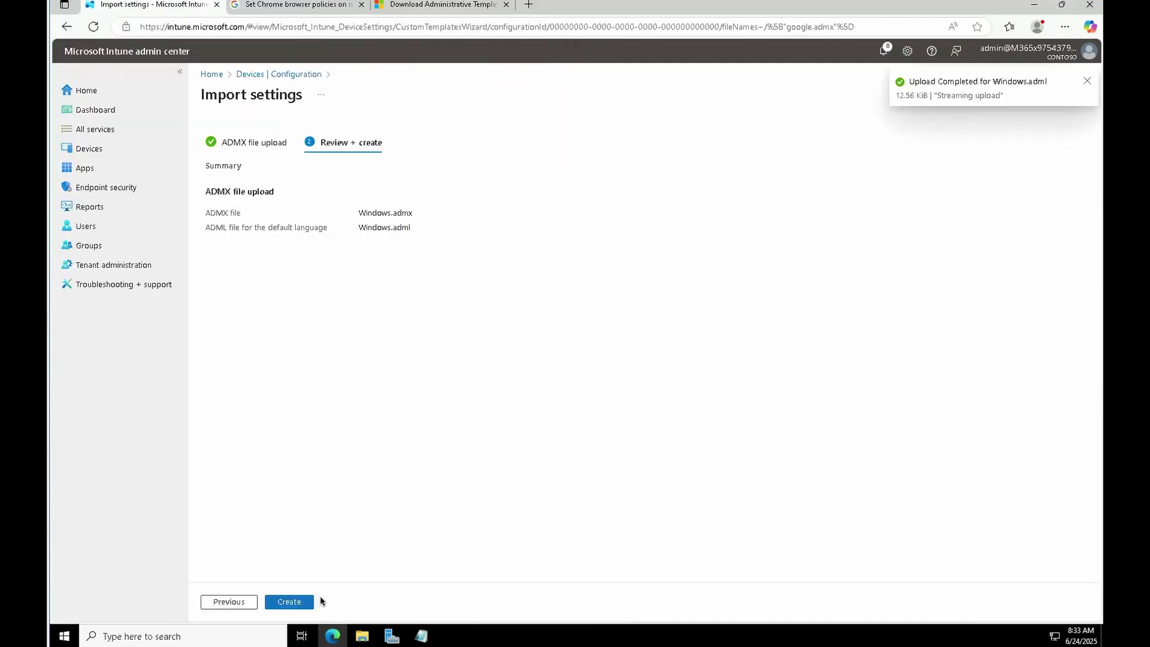
click(298, 604)
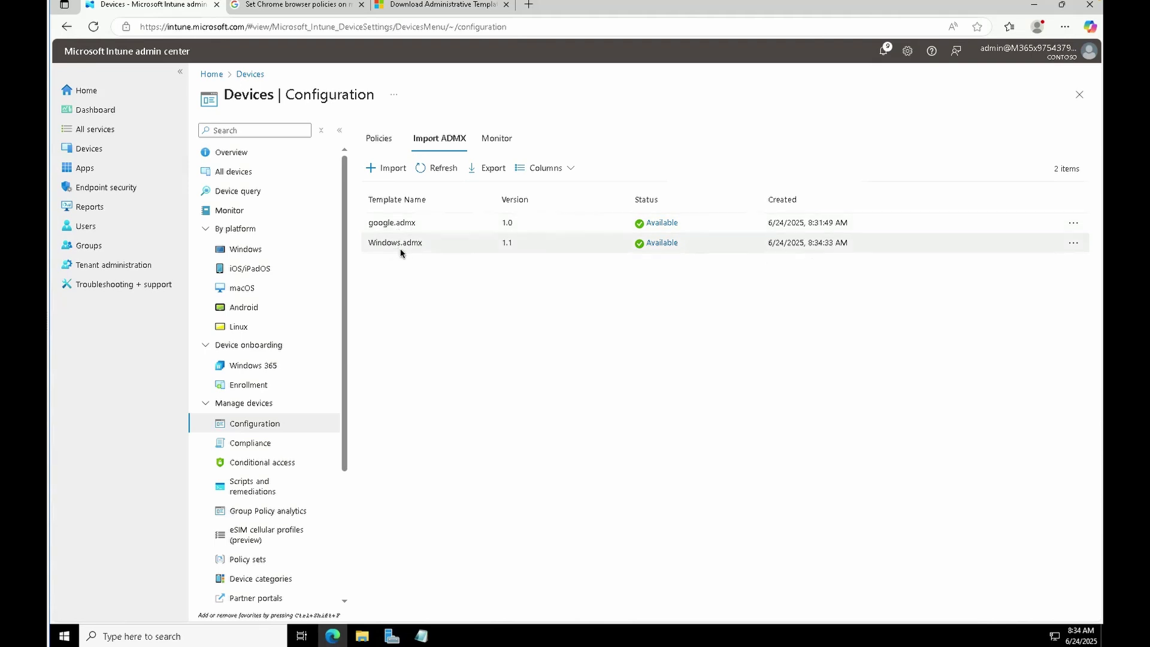
Start another ADMX import and select chrome.admx from Downloads\policy_templates\windows\admx as the ADMX file
click(390, 169)
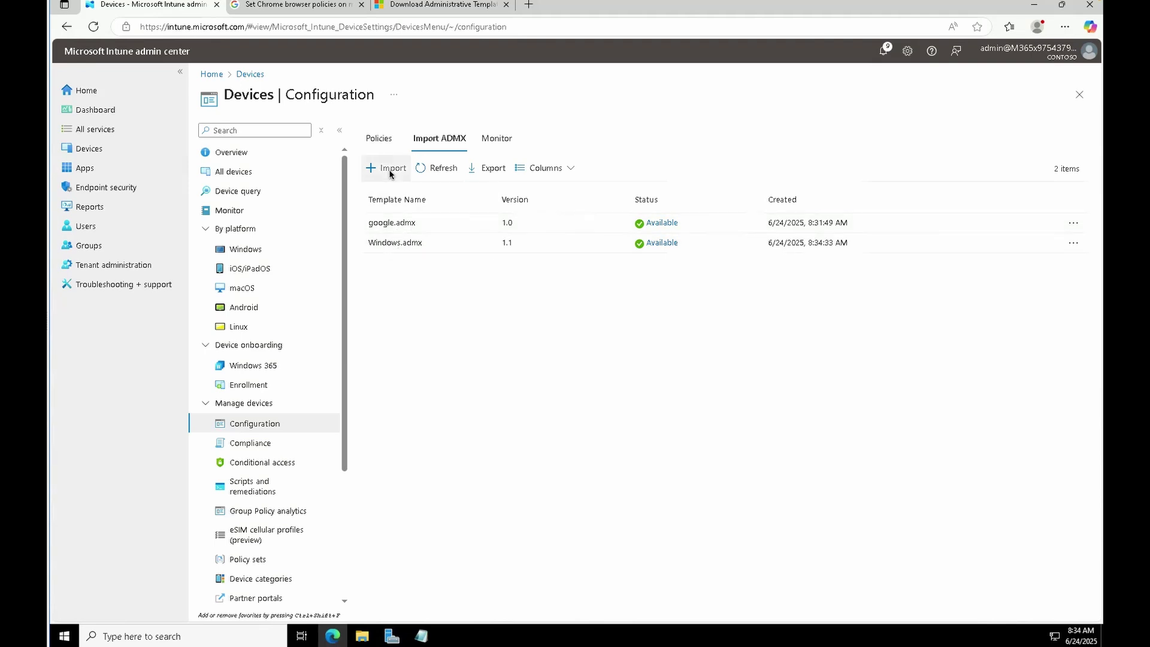
click(649, 193)
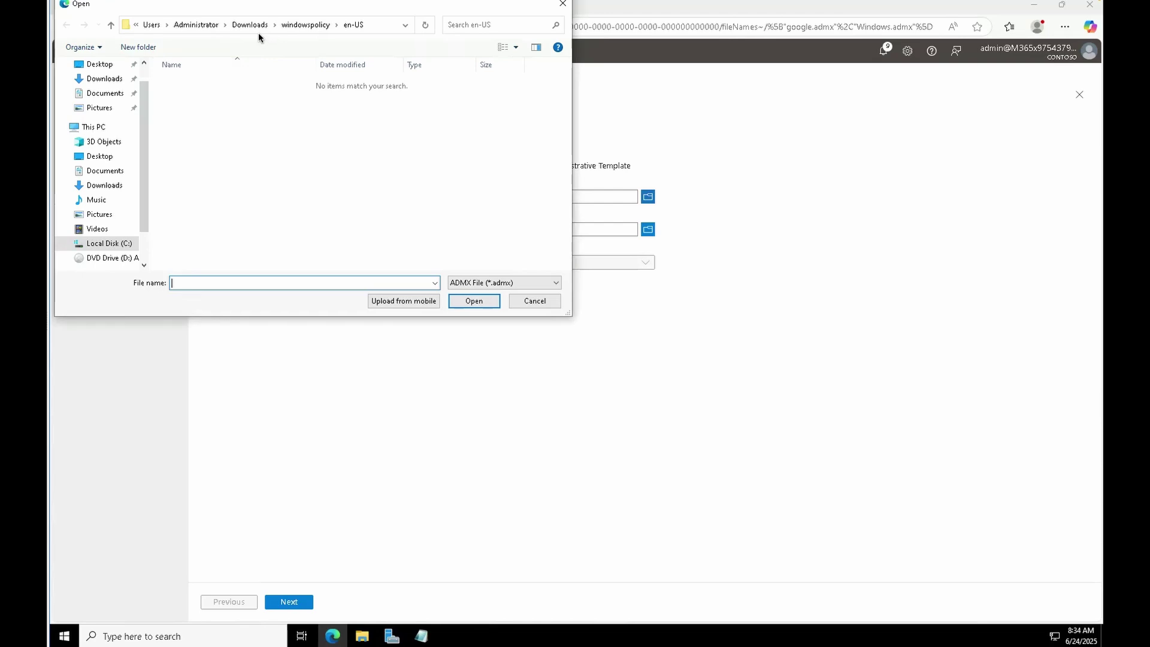
click(103, 186)
double_click(207, 99)
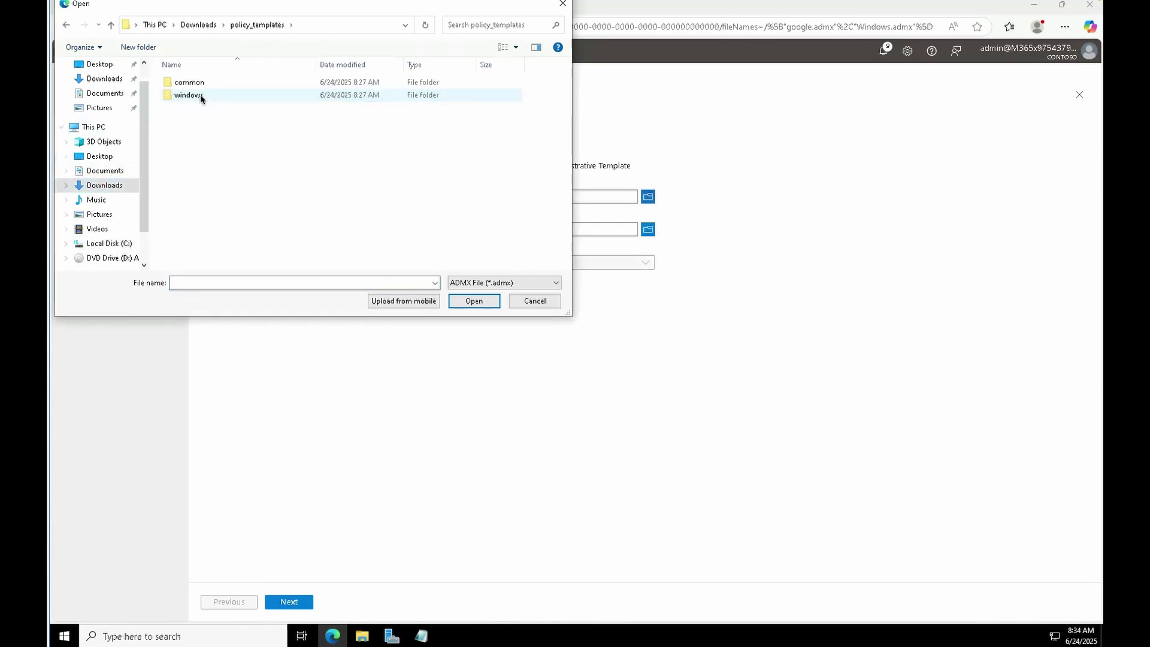
click(201, 99)
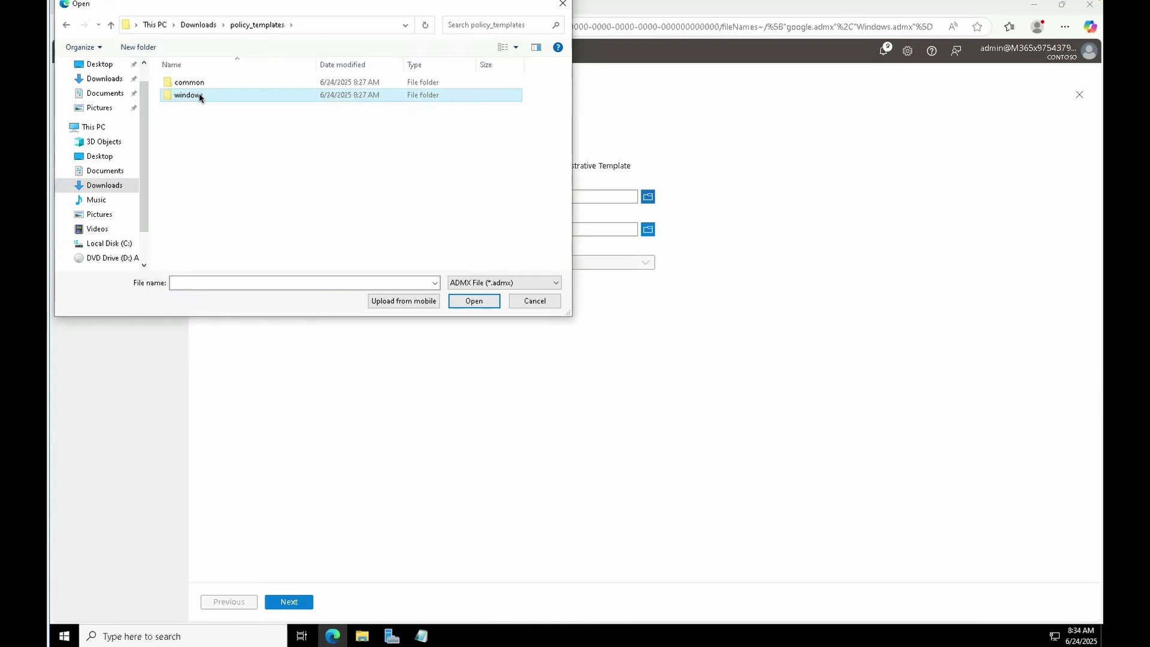
double_click(200, 98)
double_click(183, 95)
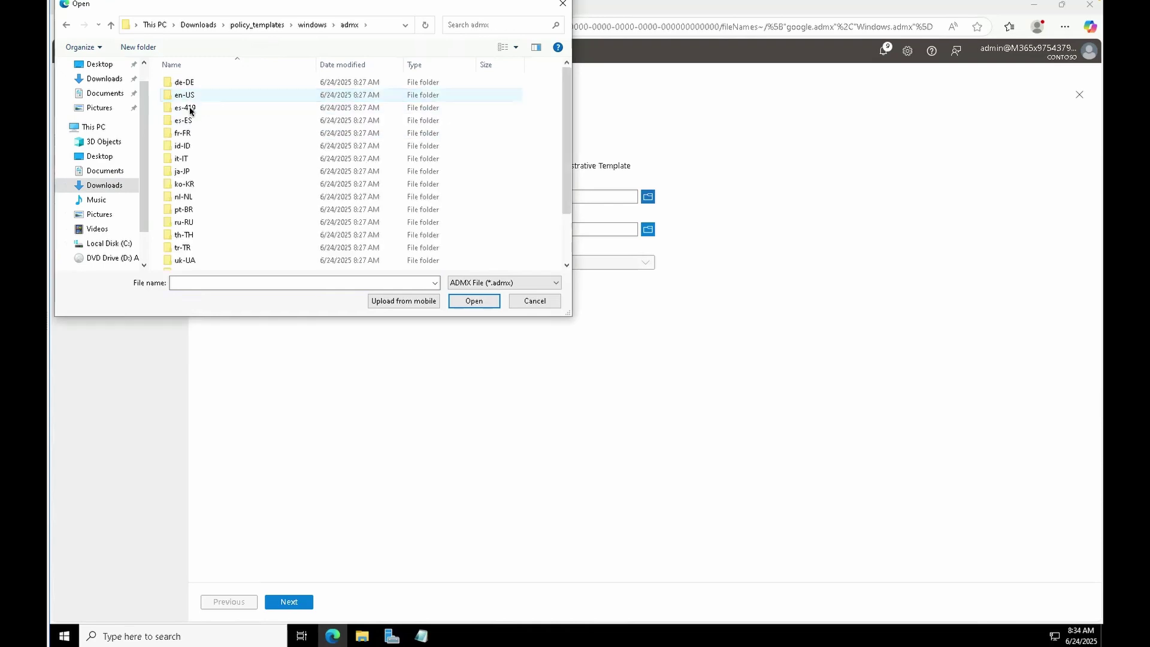
scroll(190, 234, down, 5)
click(190, 251)
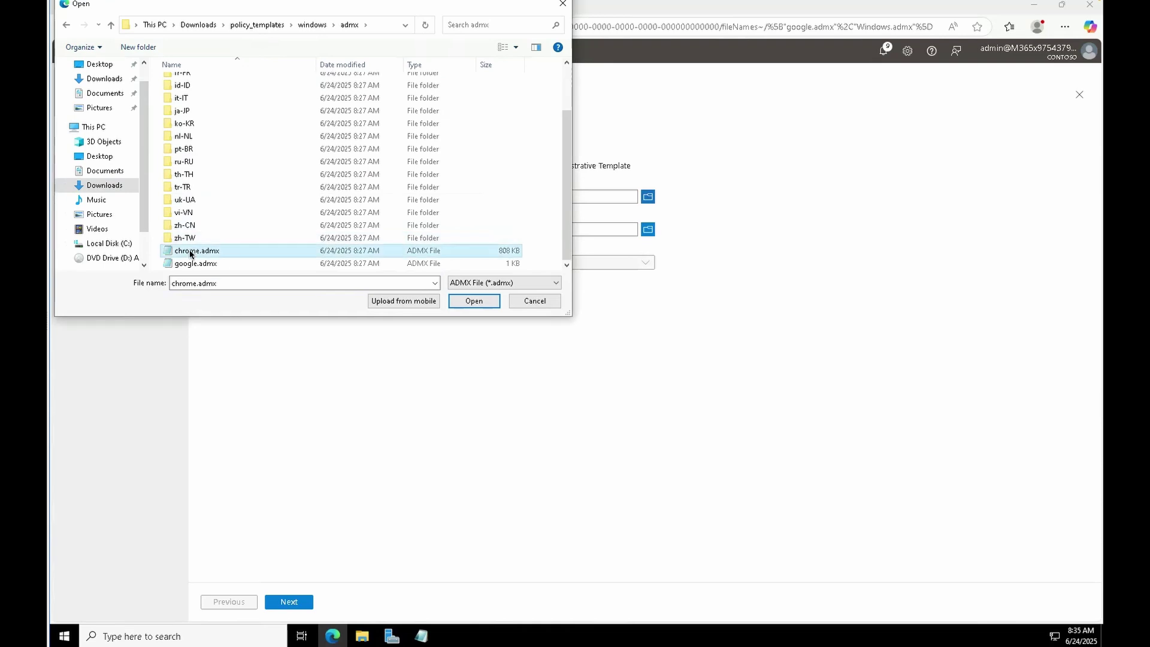
click(474, 301)
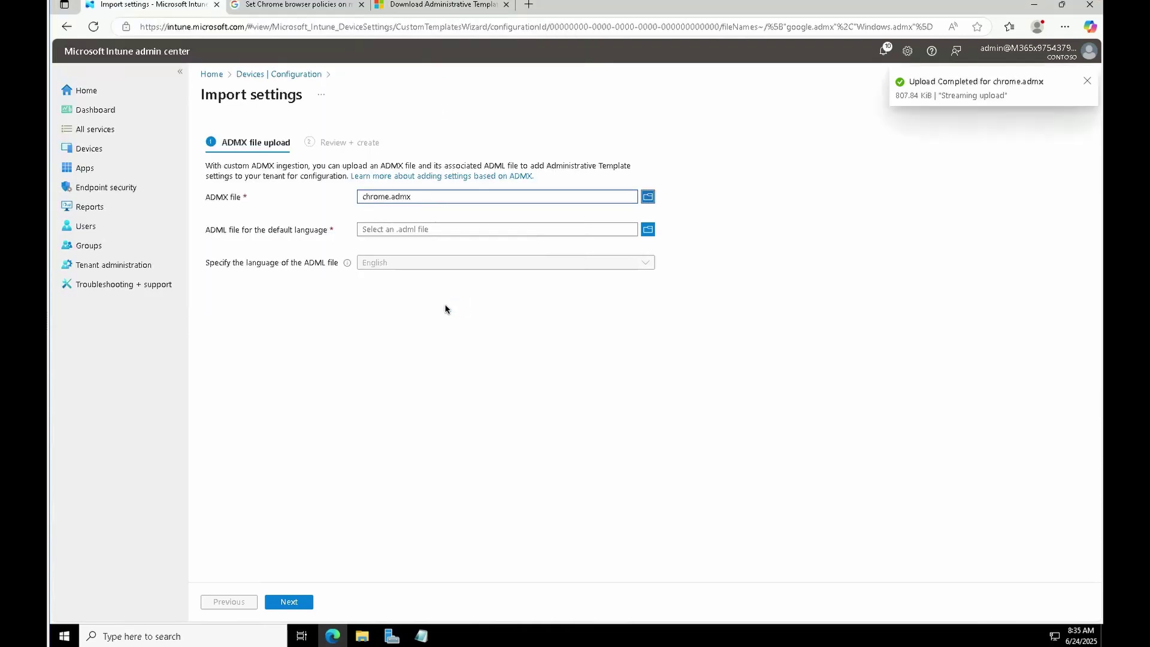
Select chrome.adml from the en-US folder as the default-language ADML file and create the import
click(647, 230)
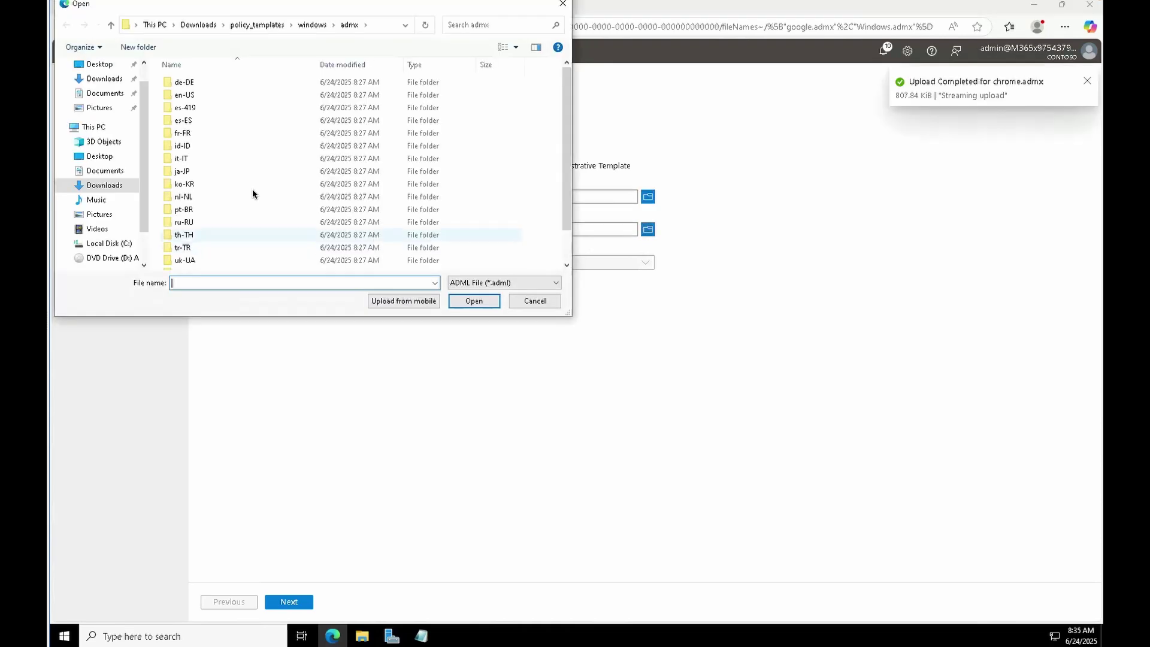
double_click(191, 94)
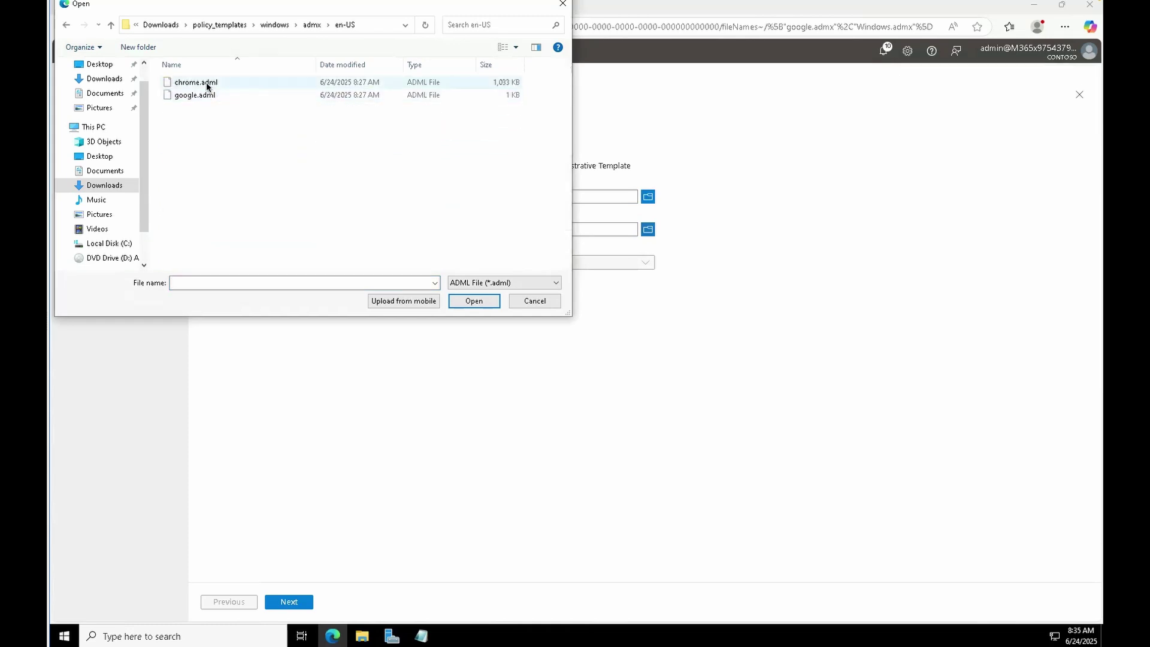
click(205, 82)
click(473, 302)
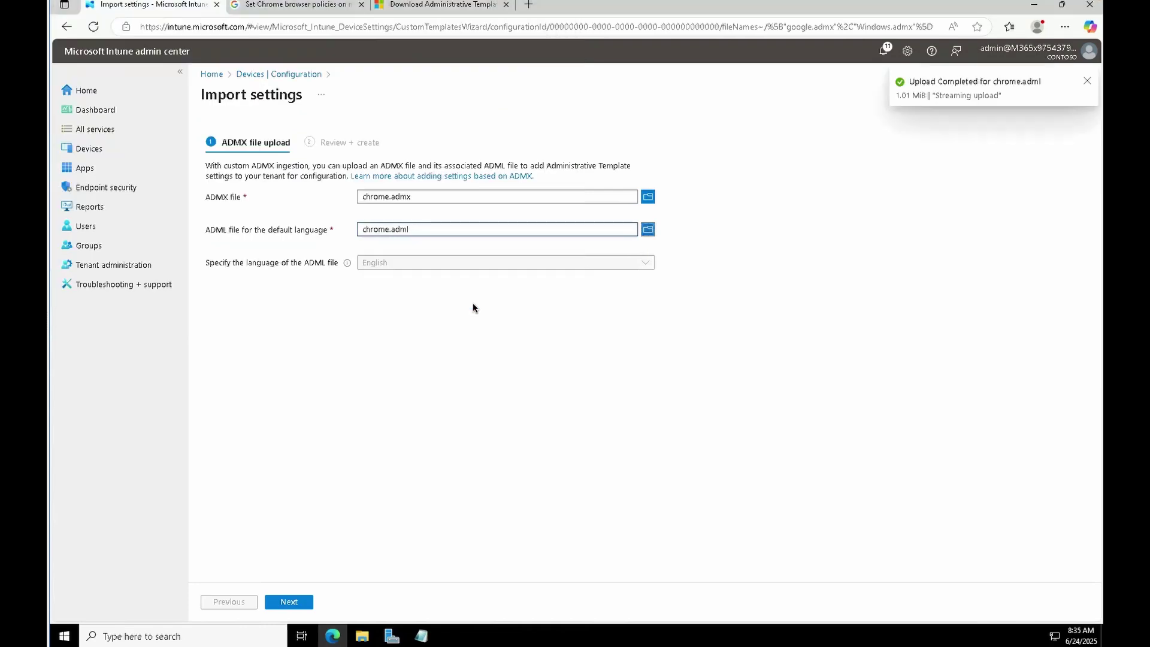
click(288, 603)
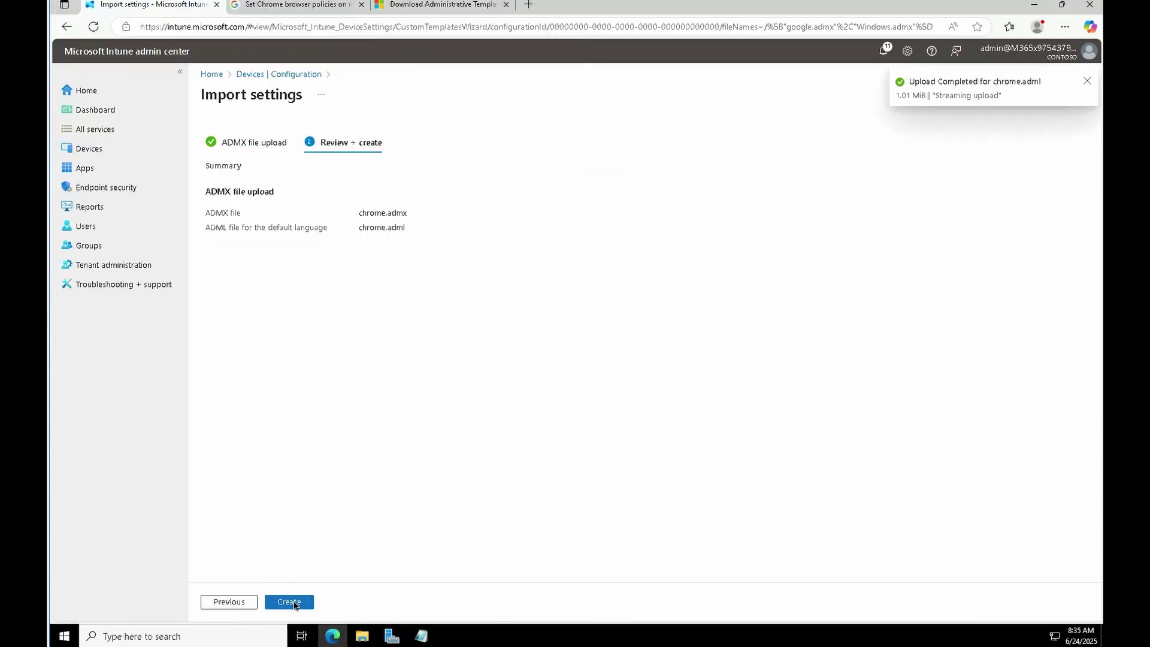
click(289, 603)
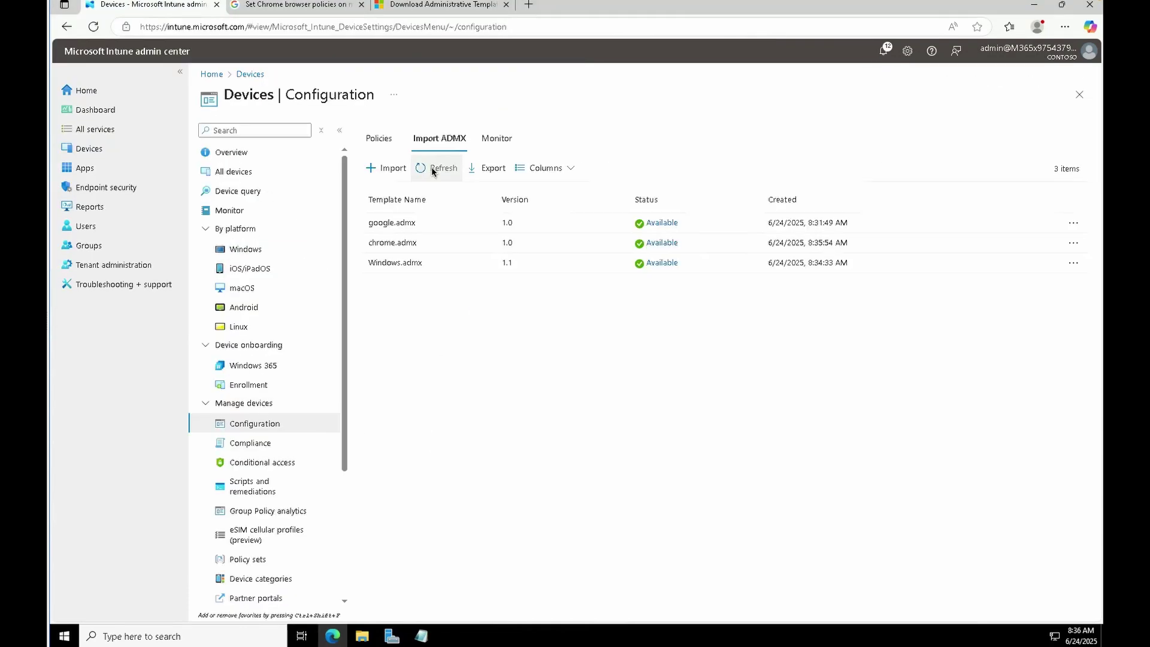
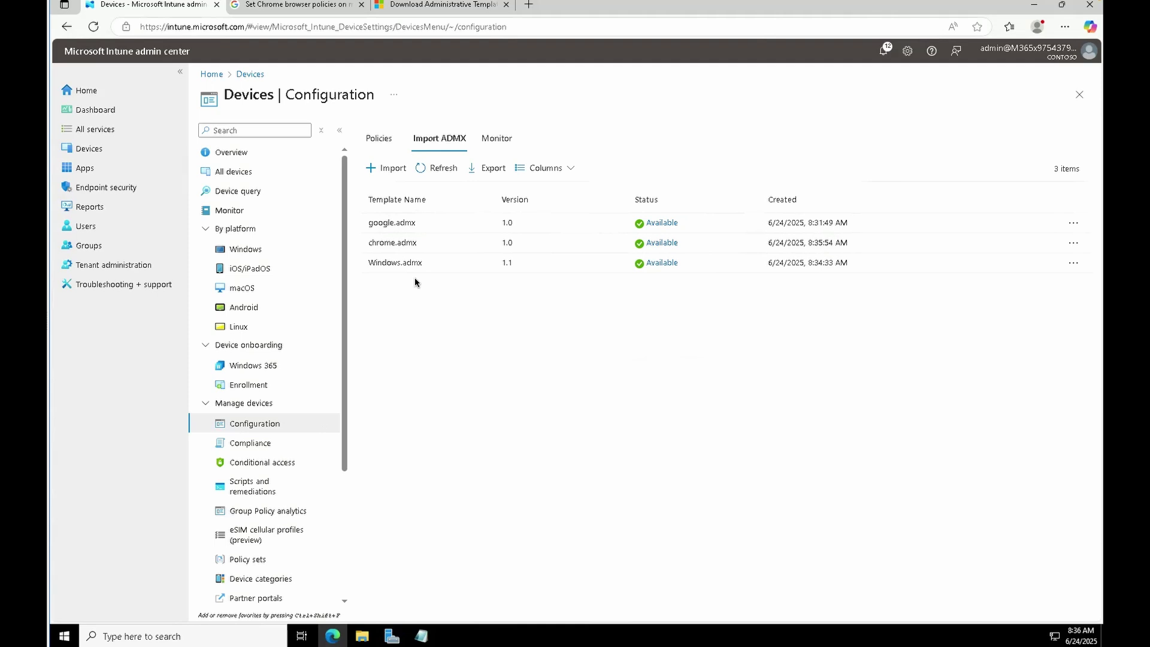
Start a new configuration policy and set its platform to Windows 10 and later
click(384, 139)
click(403, 174)
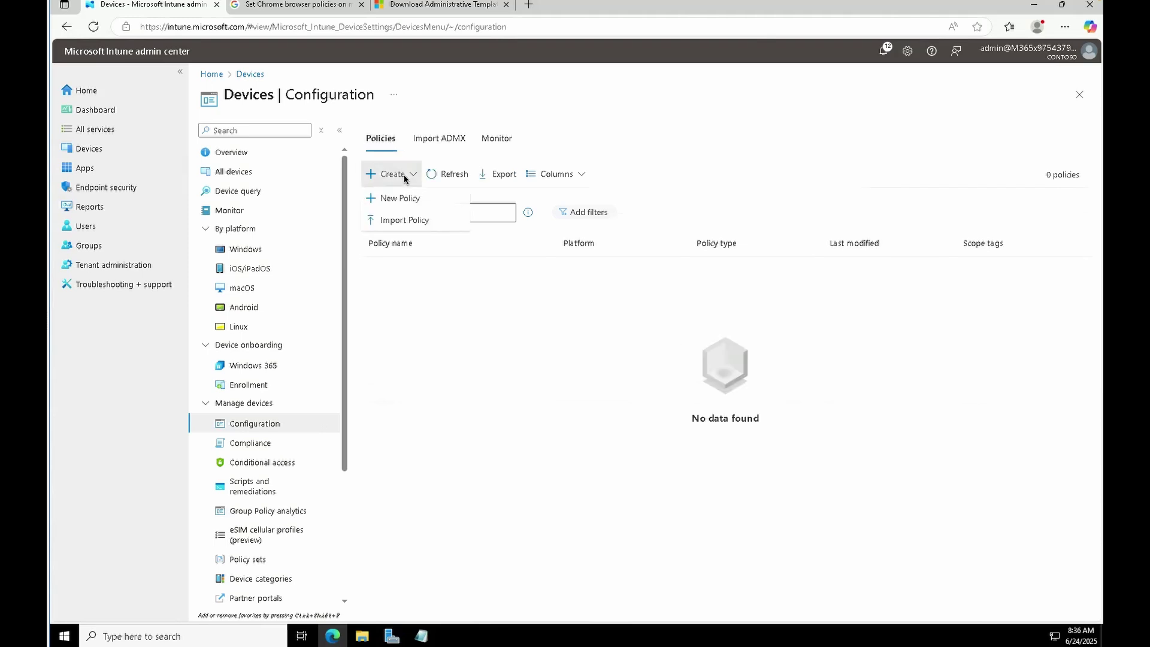
click(402, 199)
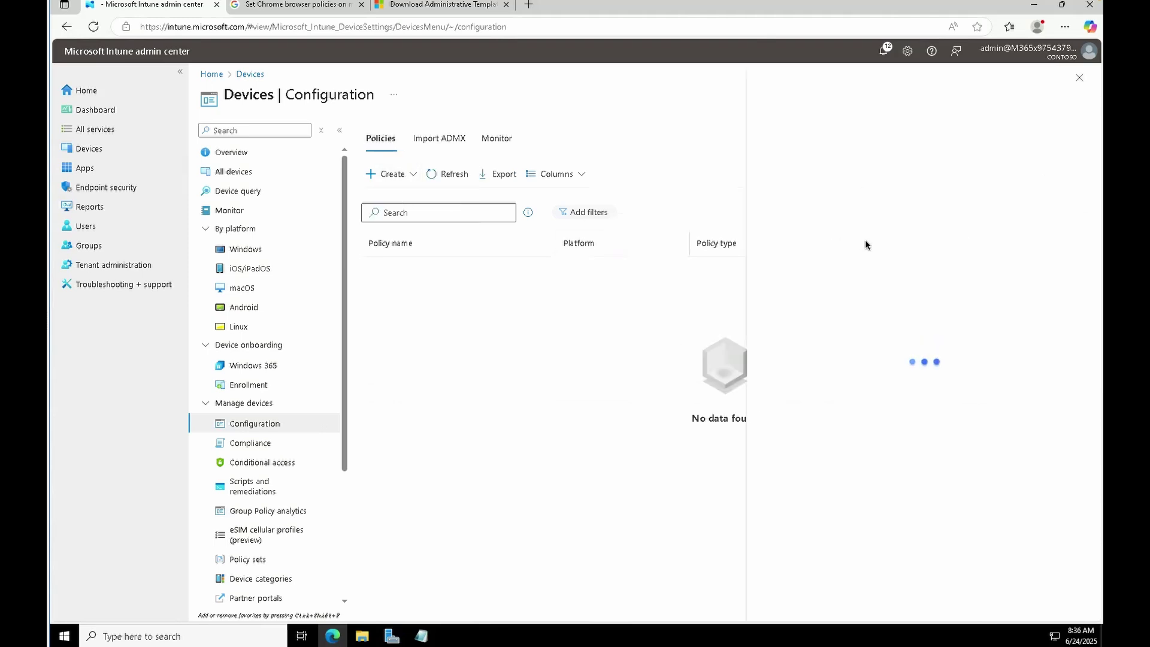
click(821, 135)
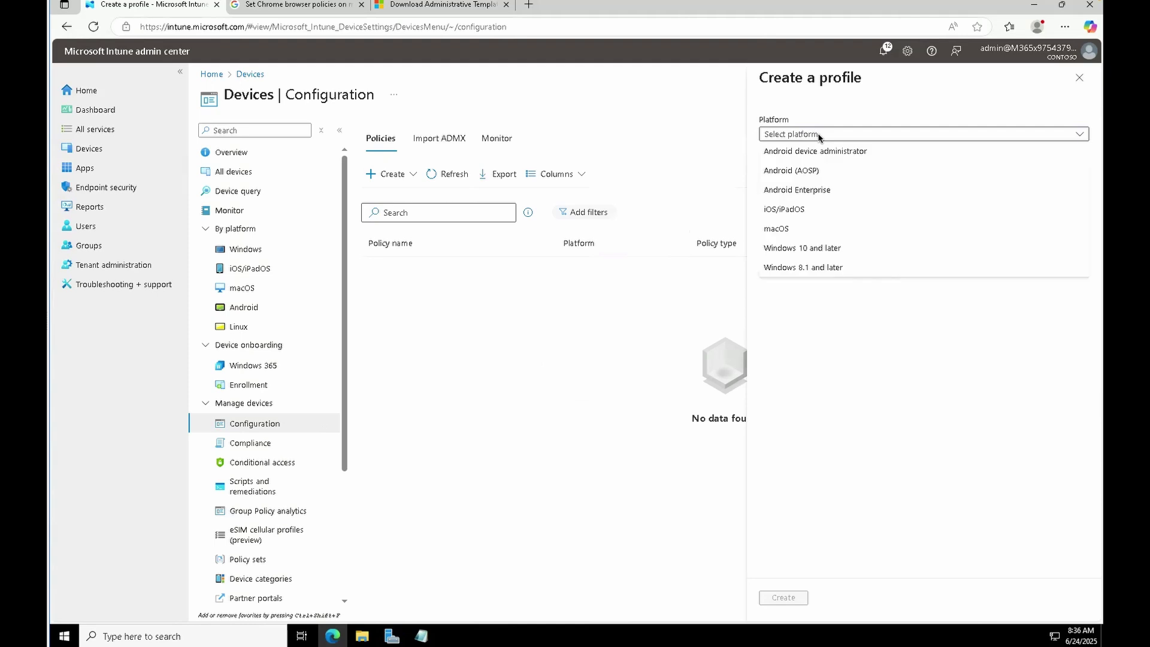
click(799, 248)
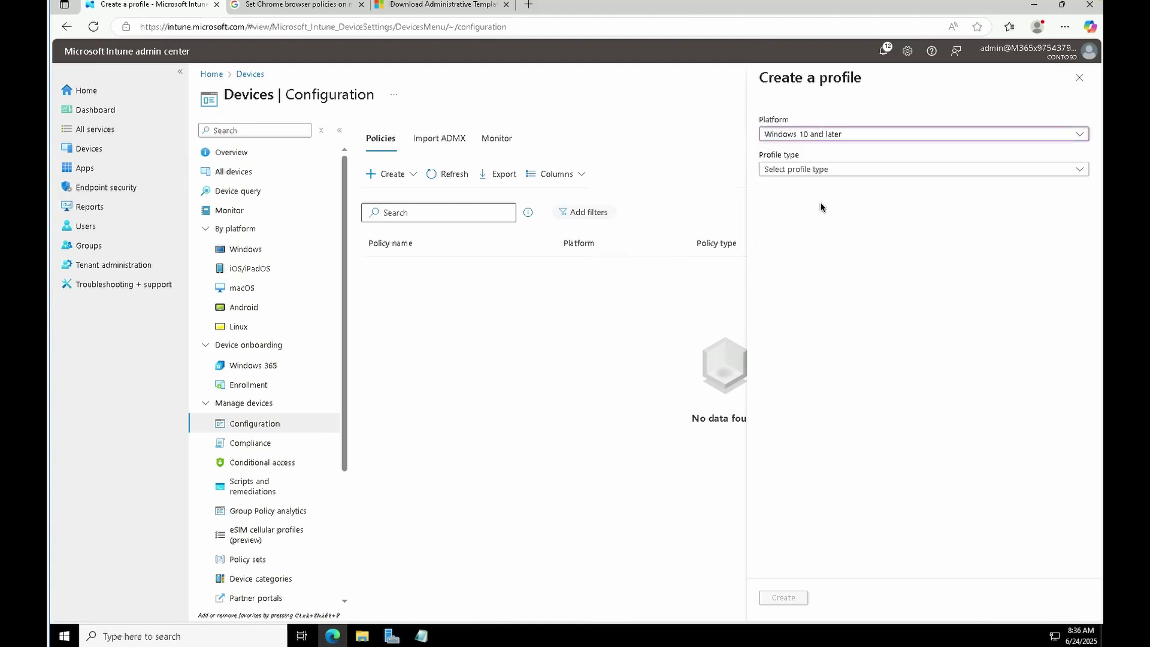
Set the profile type to Templates and create the profile from Imported Administrative templates (Preview)
click(815, 170)
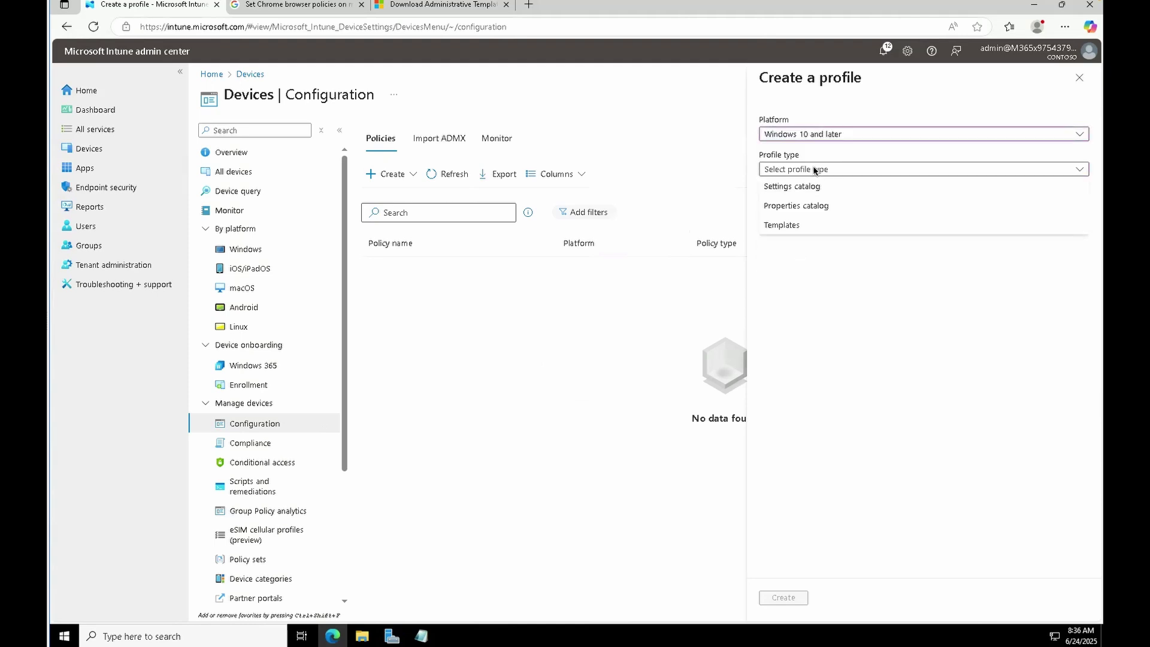
click(793, 225)
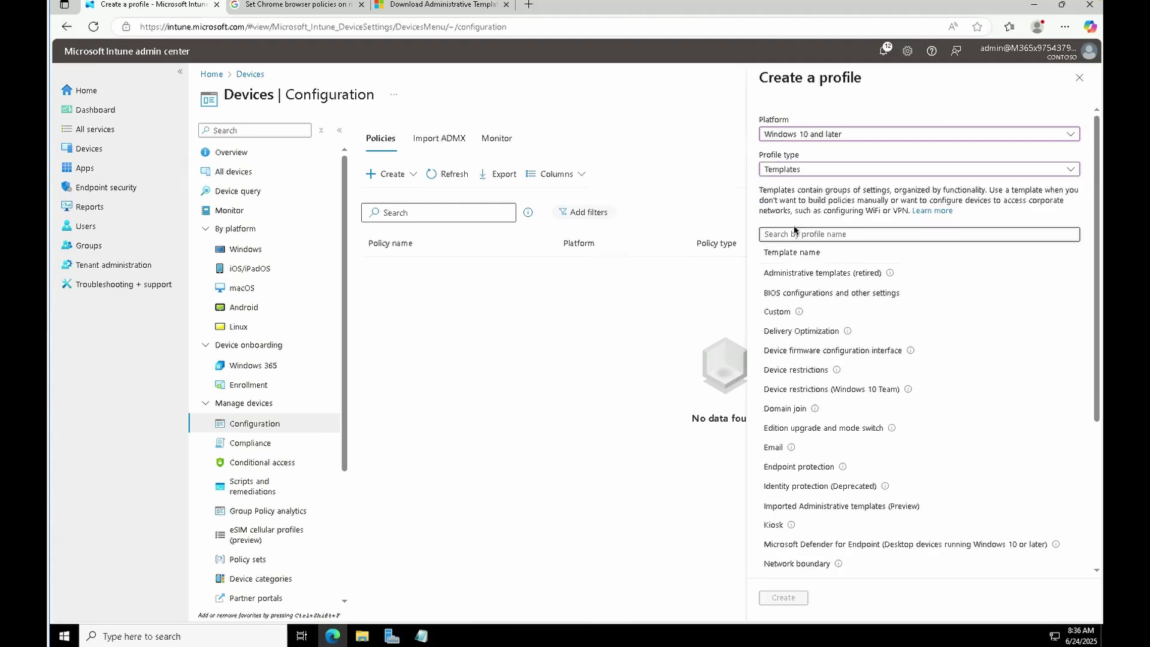
scroll(827, 424, down, 2)
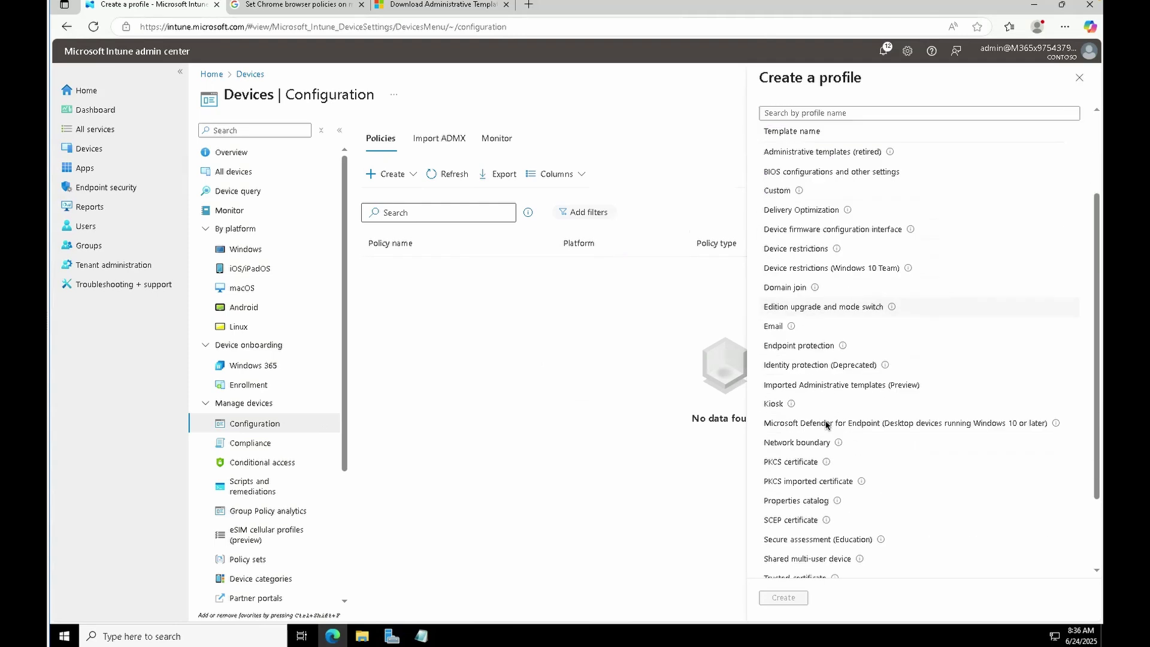
scroll(826, 424, down, 2)
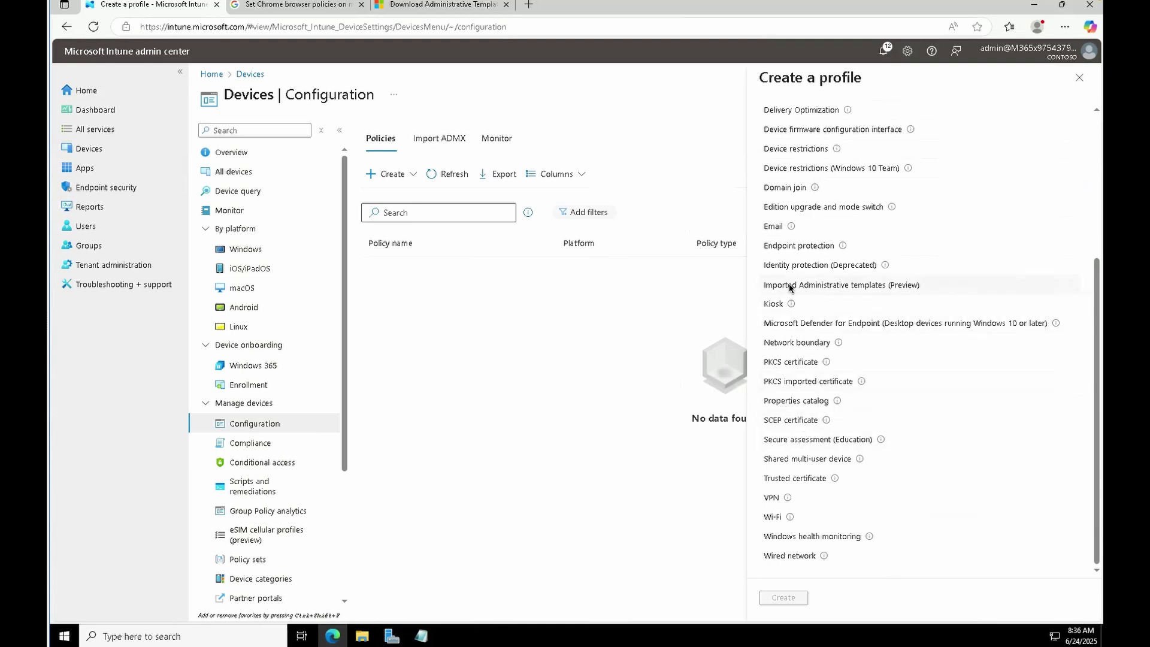
click(834, 289)
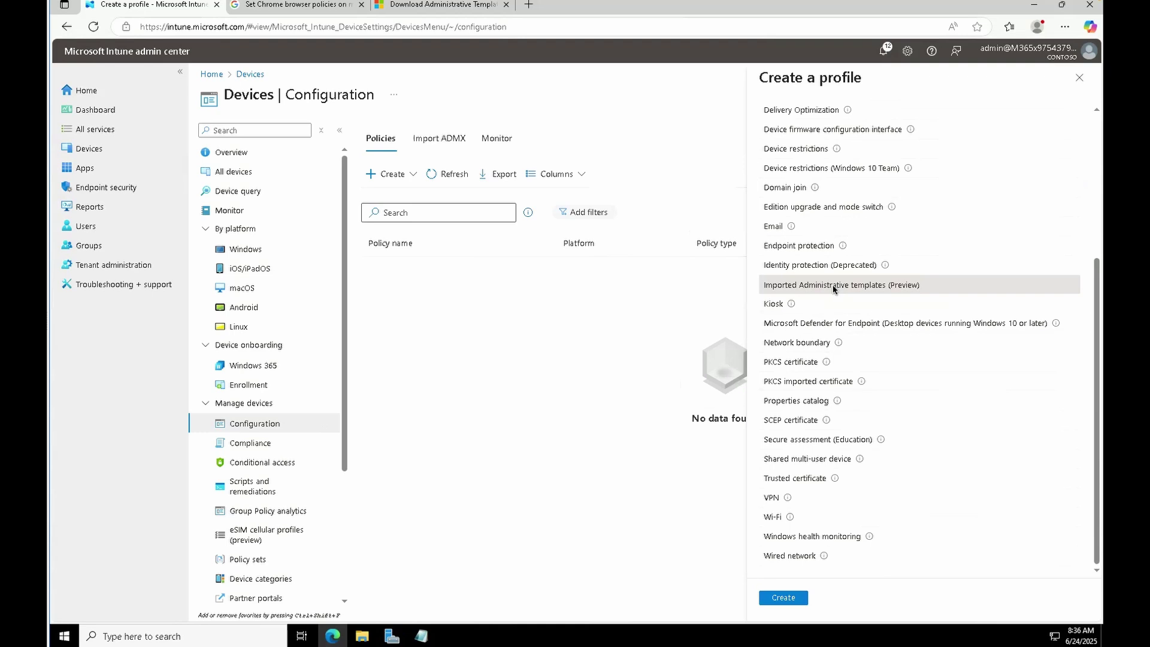
click(784, 598)
Name the profile Chromeadmxpolicy and continue to its configuration settings
click(440, 169)
text(Cho)
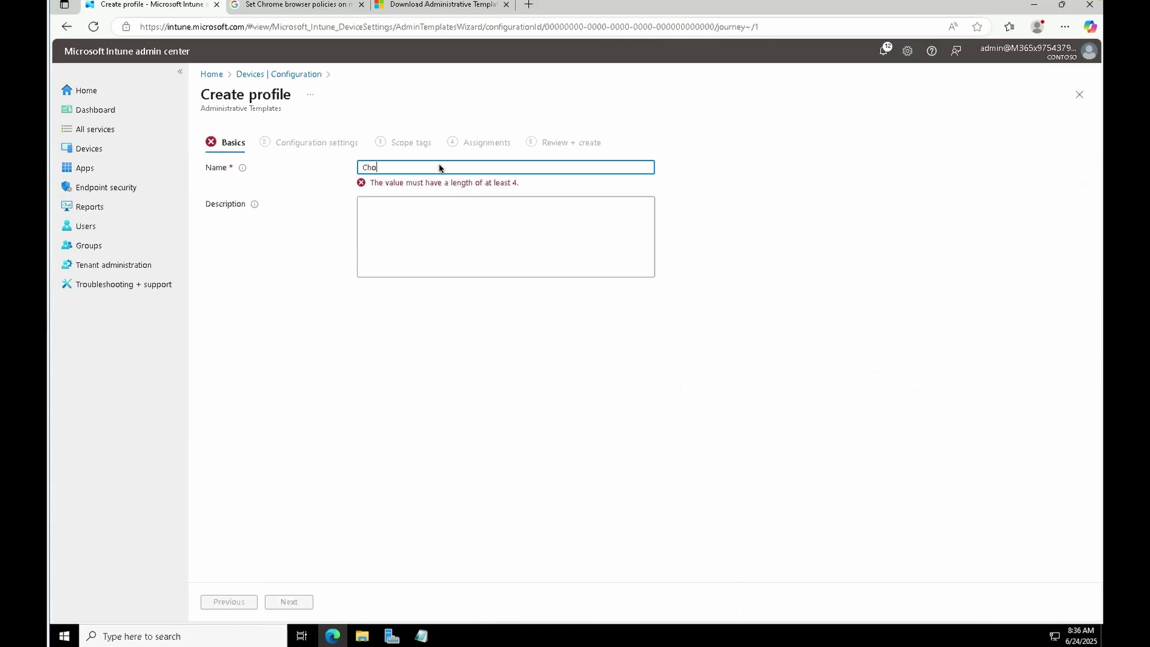
text(romeam)
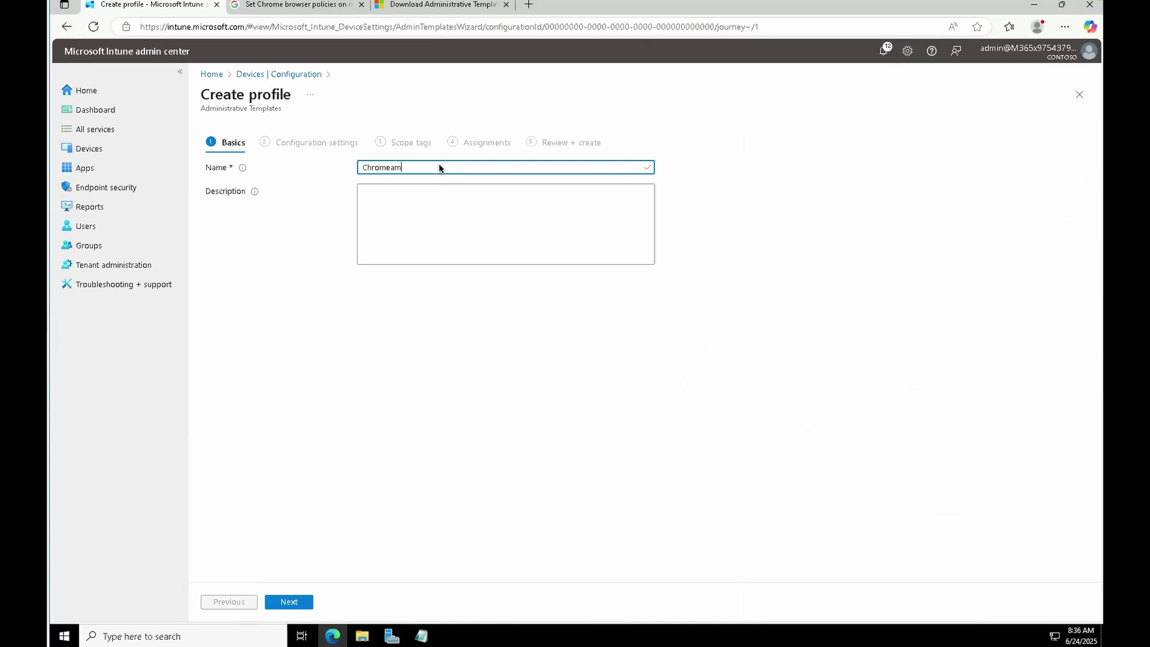
text(mxpolicy)
click(292, 603)
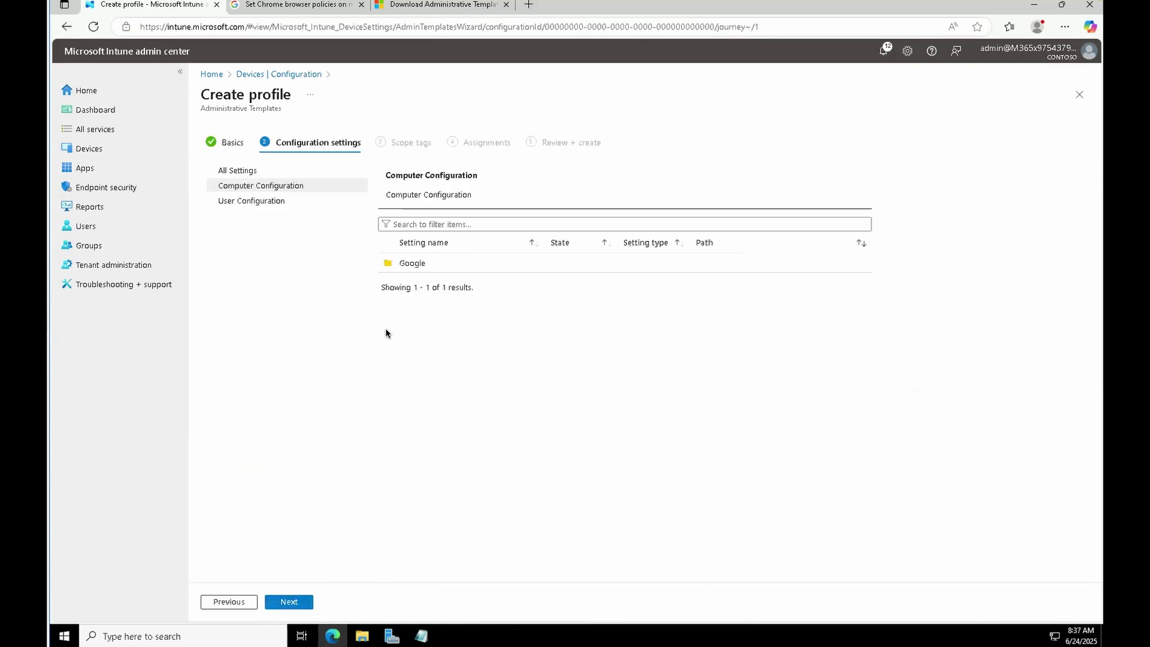
Open the Google Chrome - Default Settings (users can override) folder under Google in User Configuration
click(259, 203)
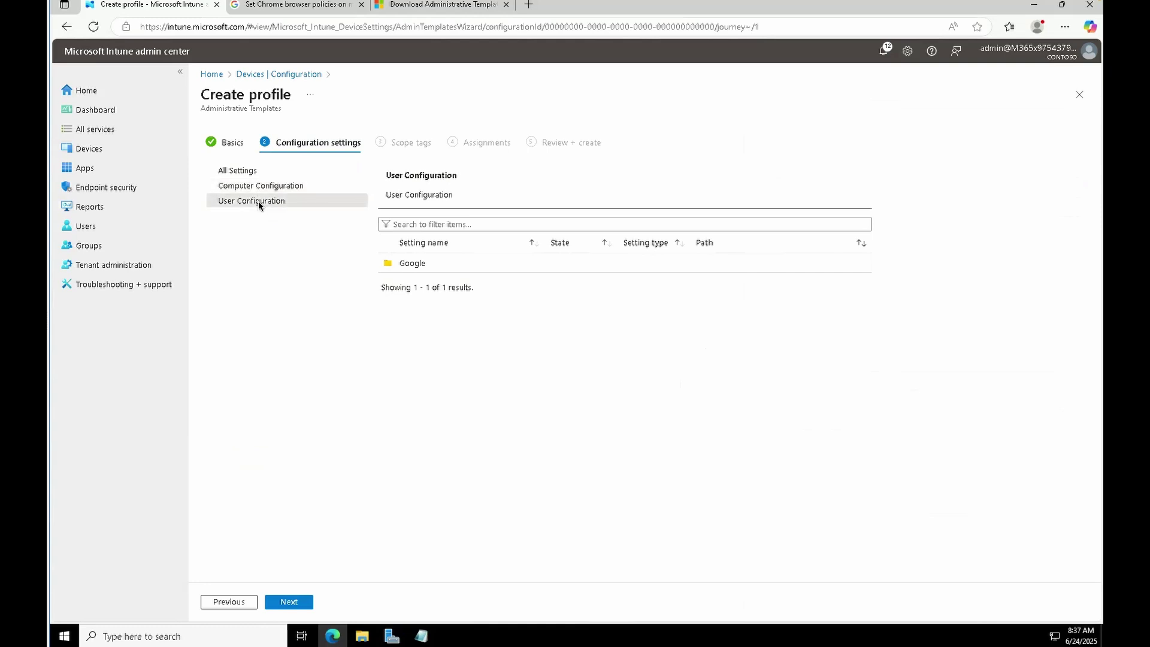
click(411, 265)
double_click(411, 264)
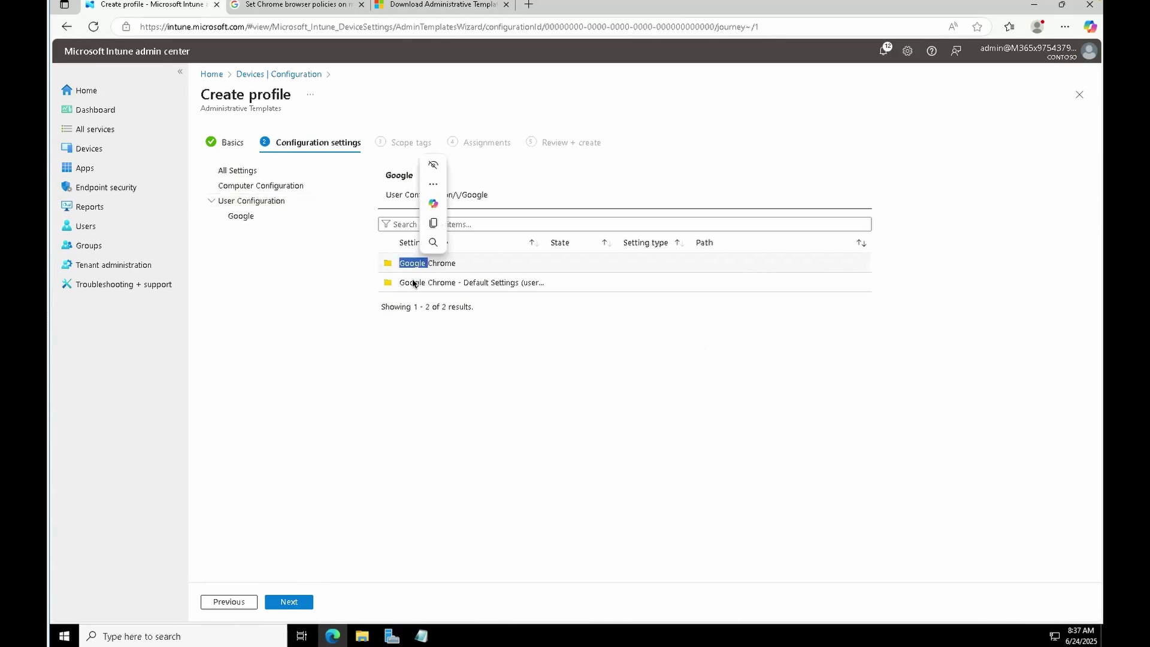
double_click(423, 265)
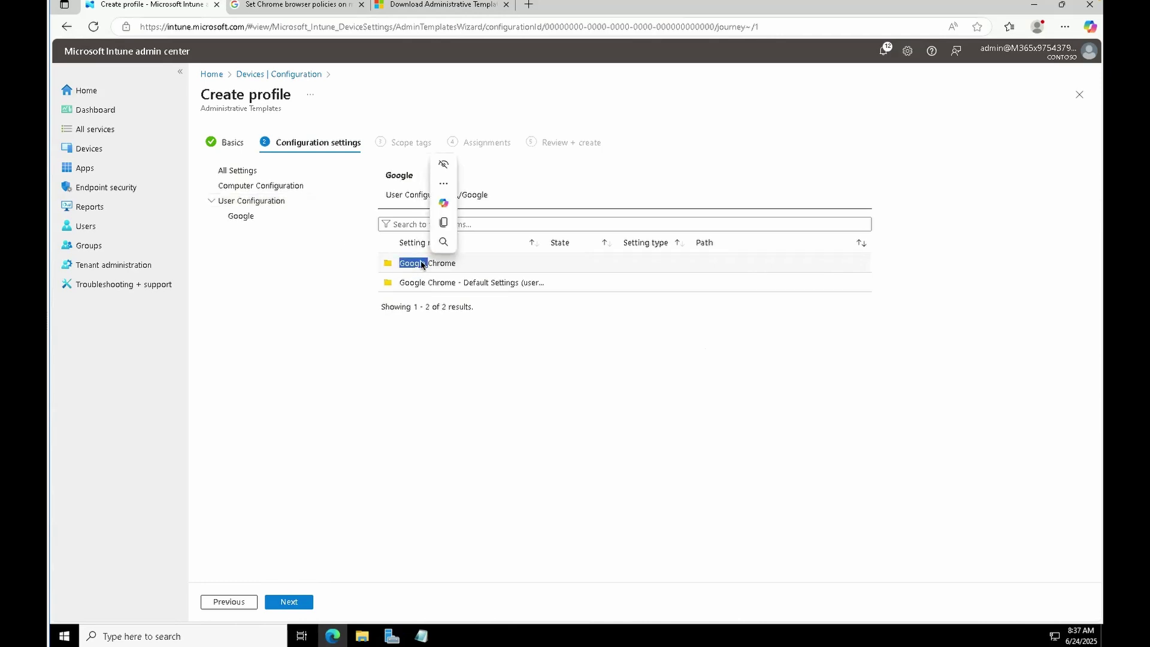
click(411, 283)
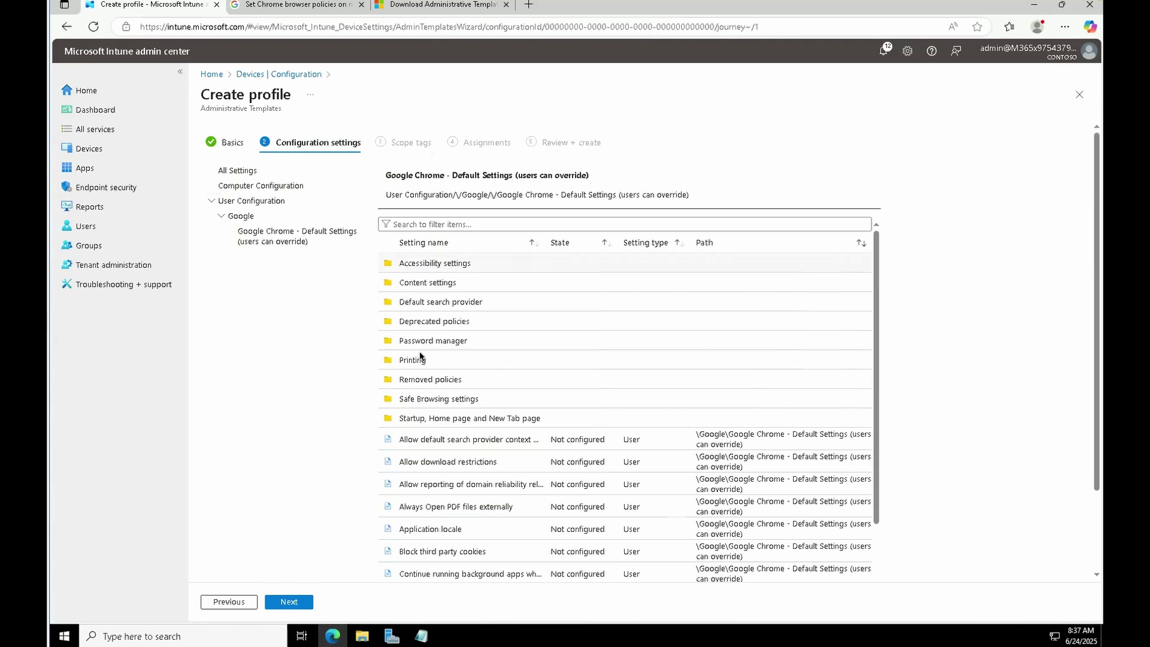
Enable the Allow download restrictions setting with the option Block all downloads and save it
scroll(437, 442, down, 2)
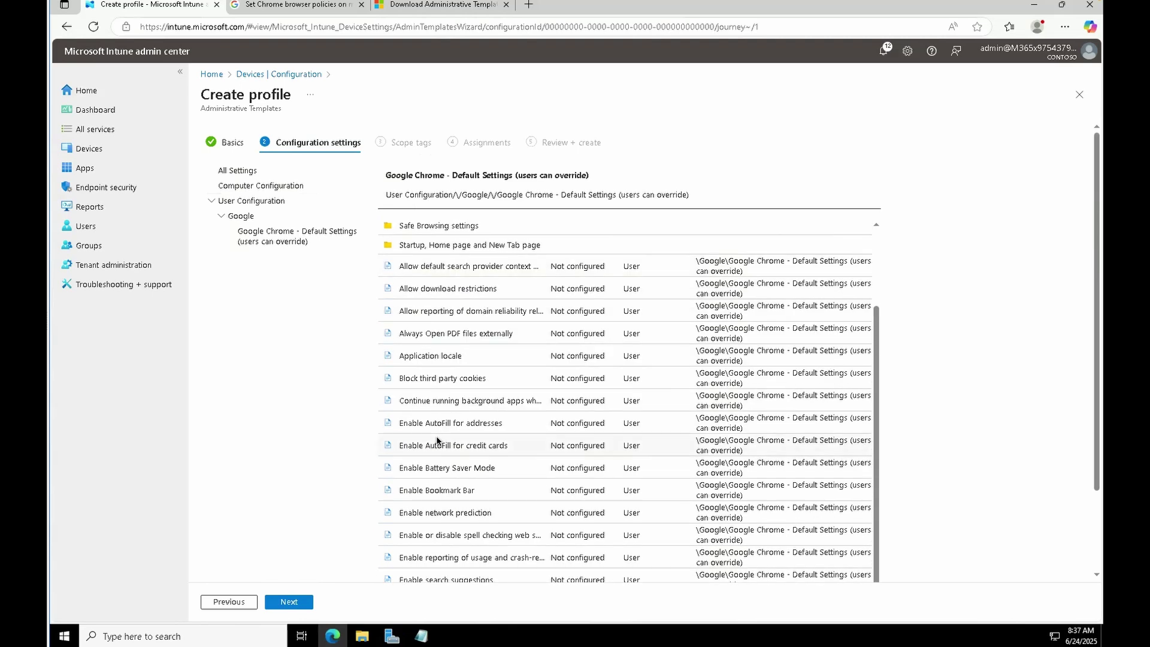
scroll(438, 432, up, 3)
click(445, 462)
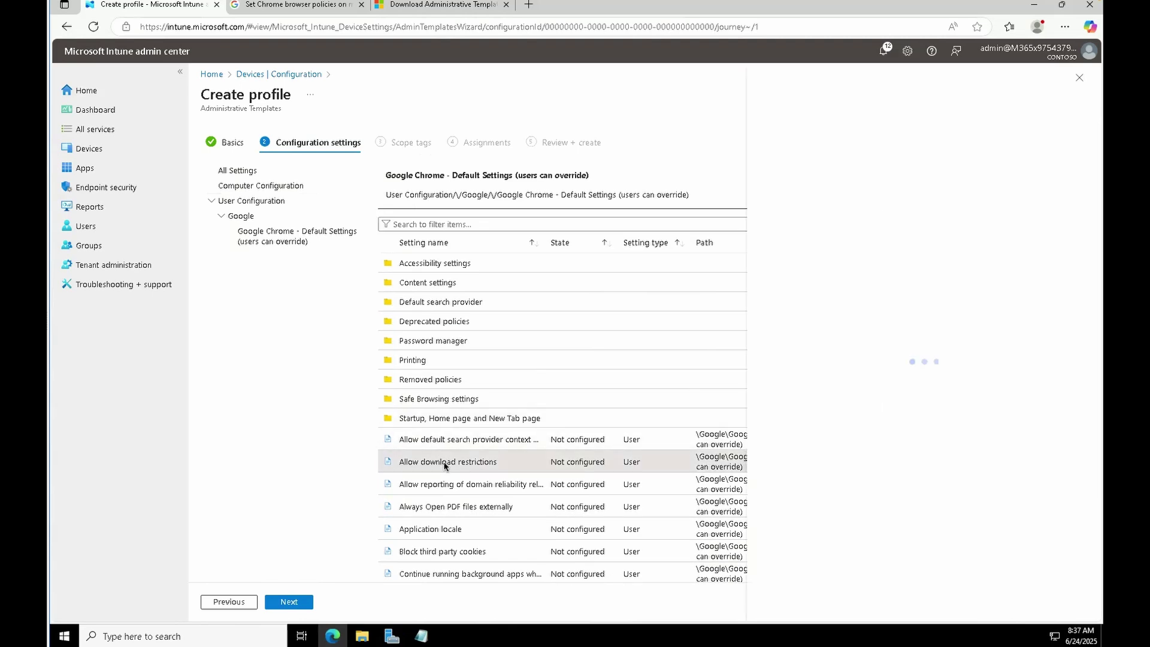
click(788, 511)
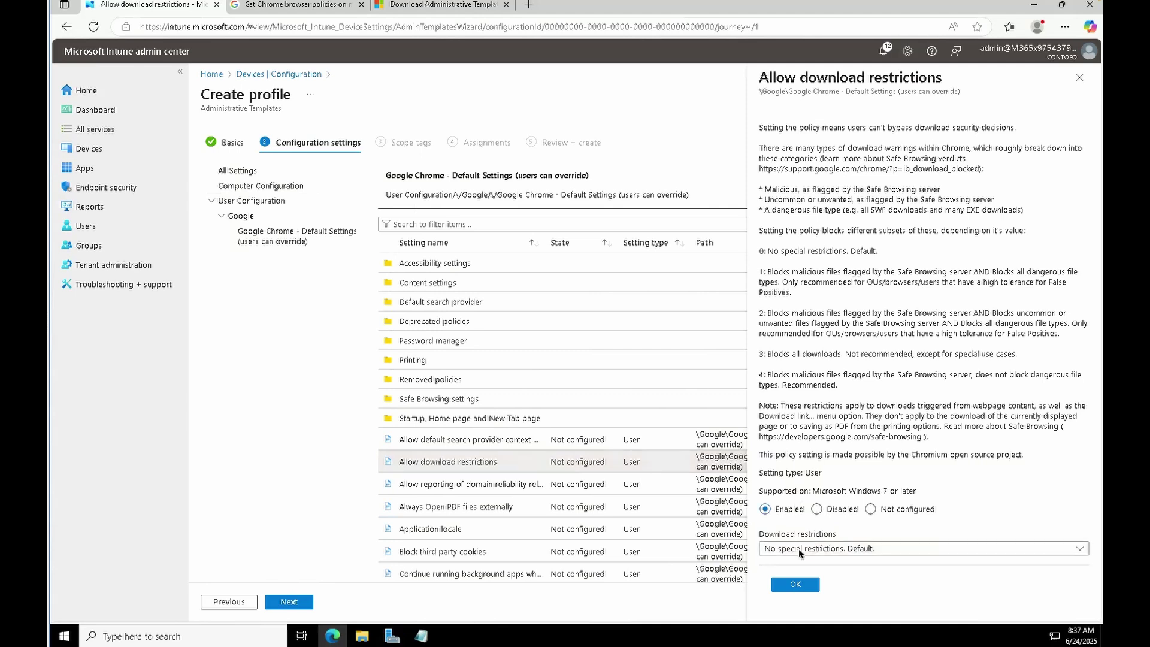
click(799, 548)
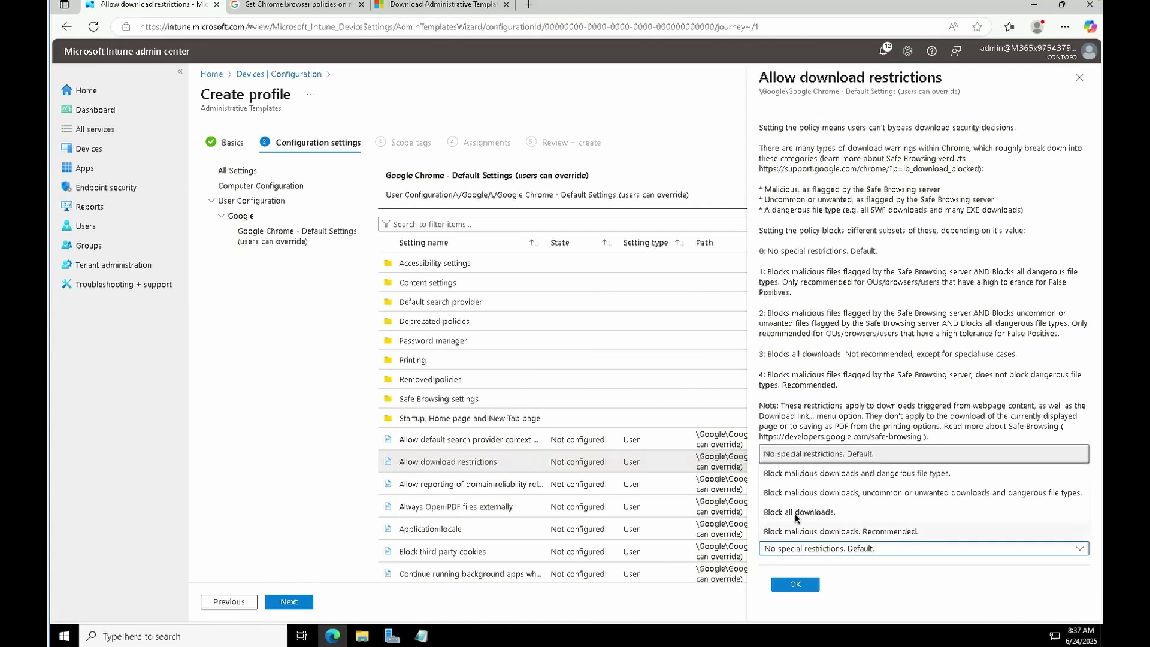
click(795, 513)
click(794, 585)
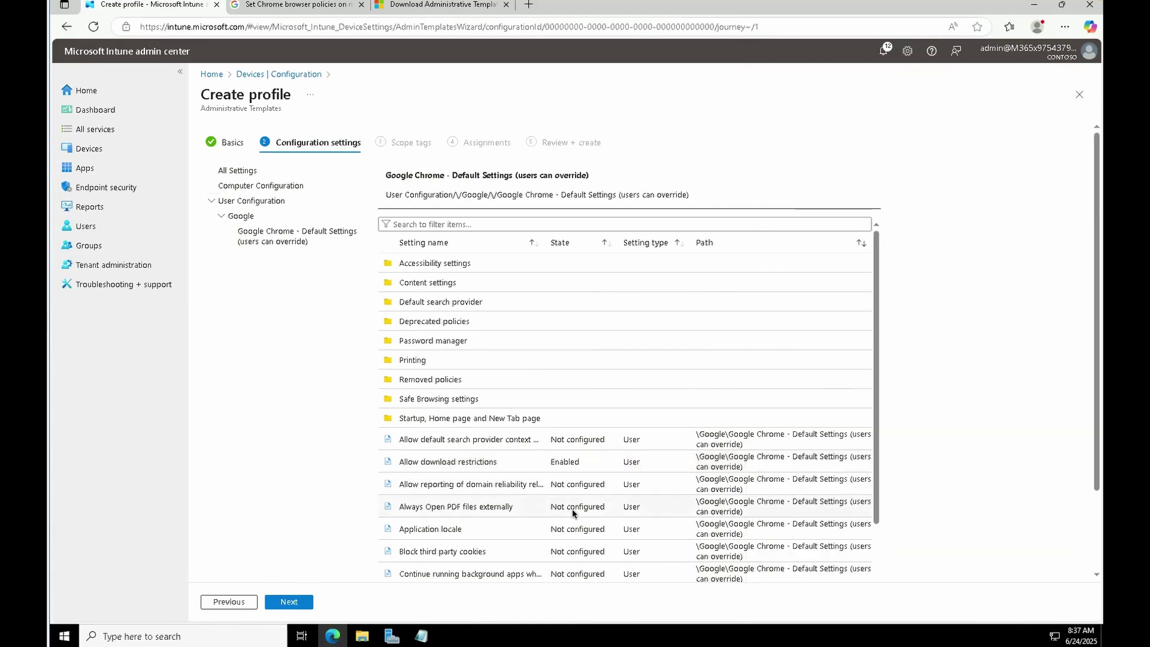
Proceed to the profile's review stage, keeping the Default scope tag and assigning no groups
scroll(481, 489, down, 3)
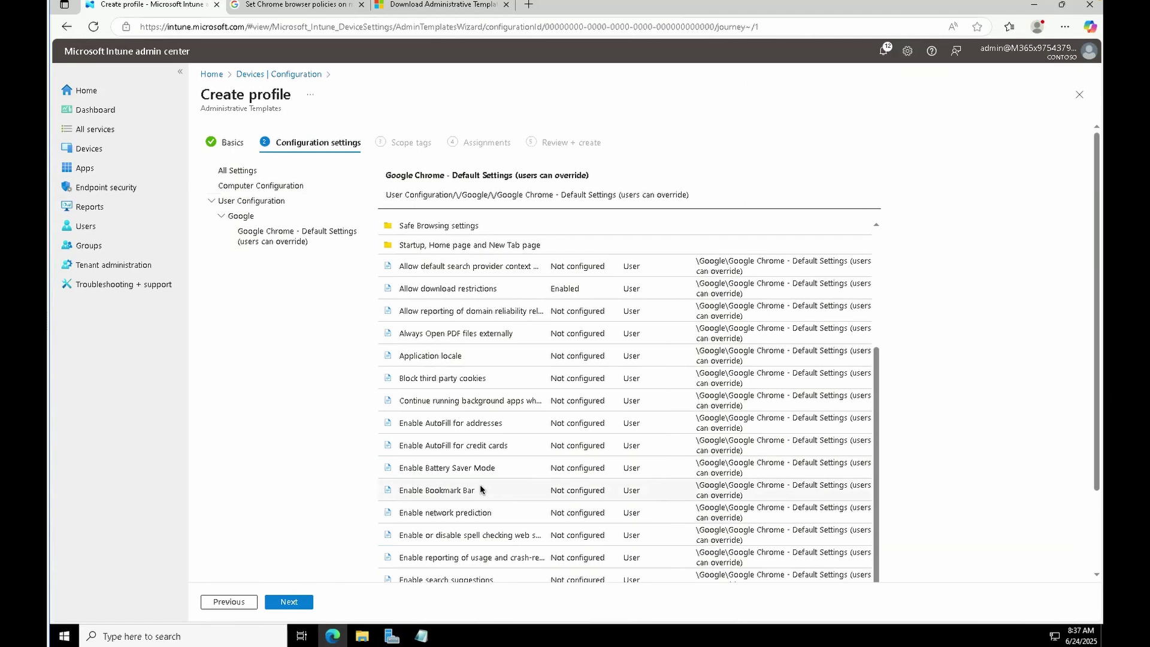
click(292, 606)
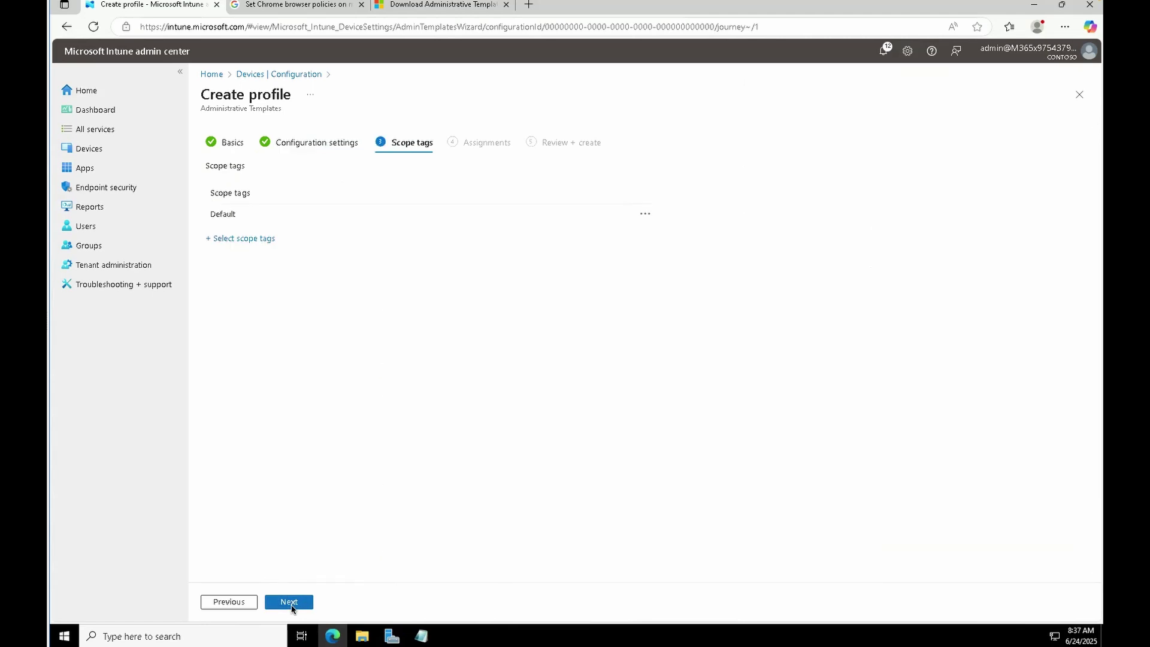
click(290, 603)
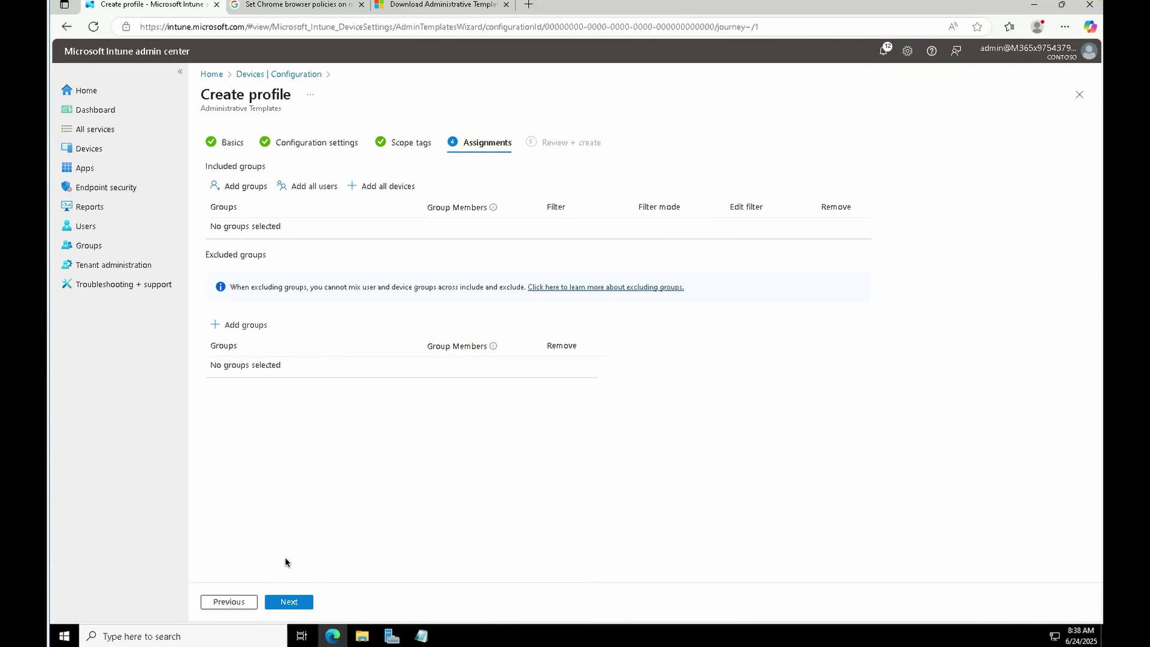
click(284, 604)
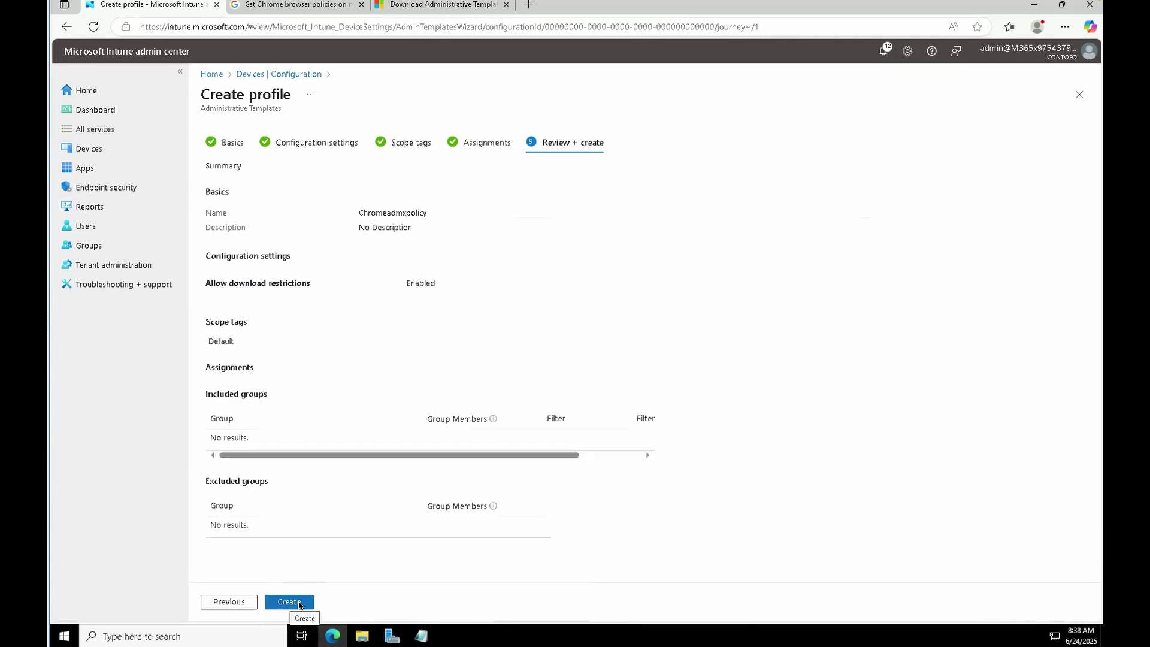